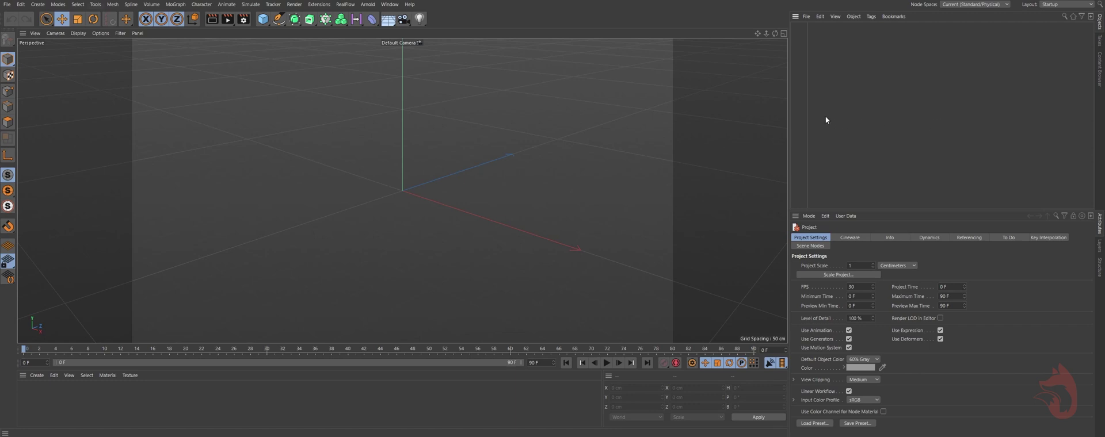
Load the Generic Head Bust from the Content Browser, then delete its material tag and Sculpt material.
click(1101, 69)
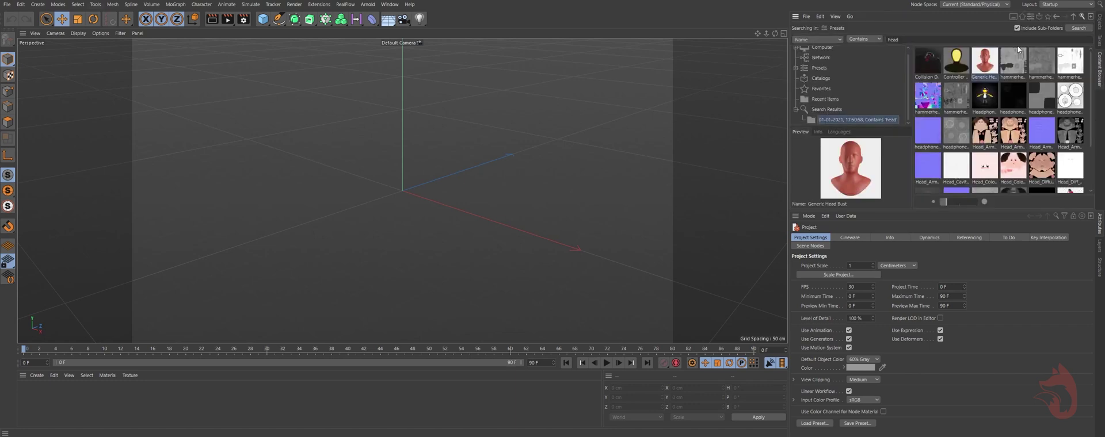
double_click(986, 64)
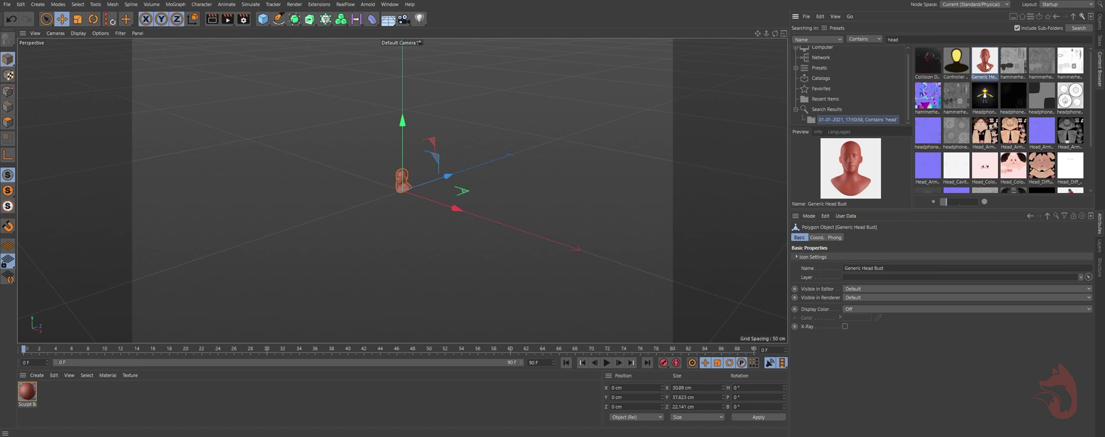
click(1100, 22)
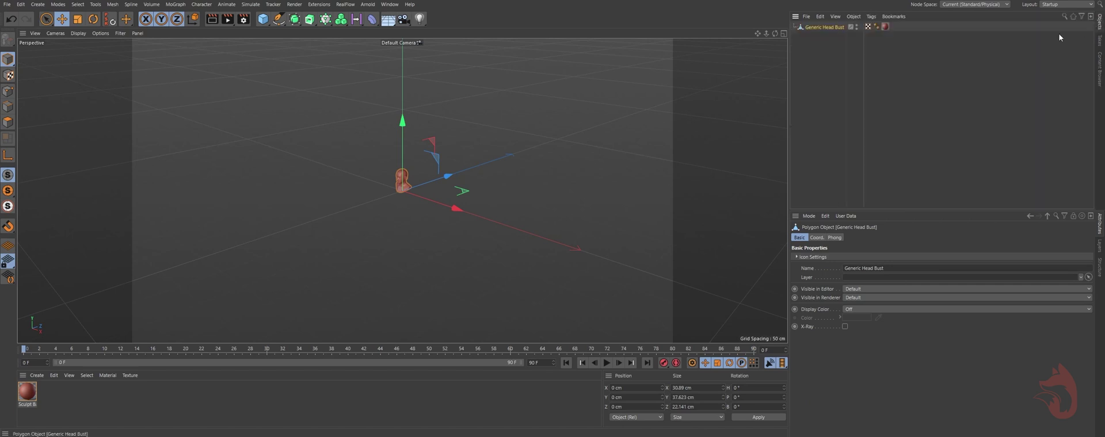
click(885, 26)
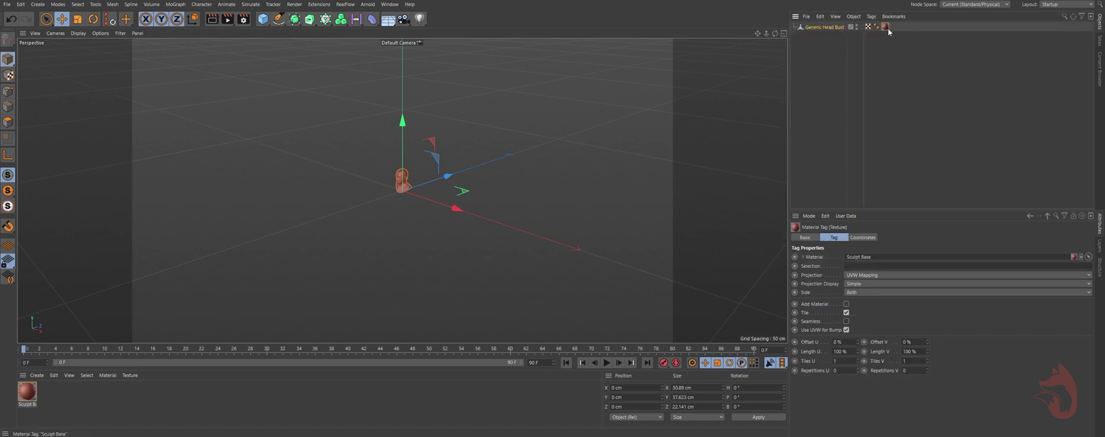
key(Delete)
click(28, 392)
key(Delete)
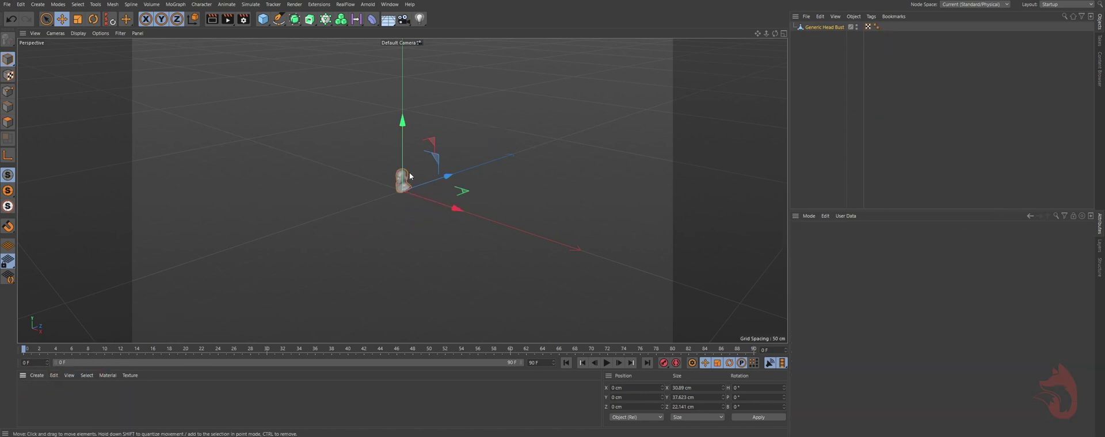
Frame and orbit the head bust, then switch to Polygon mode with Live Selection at radius 10.
click(404, 180)
key(s)
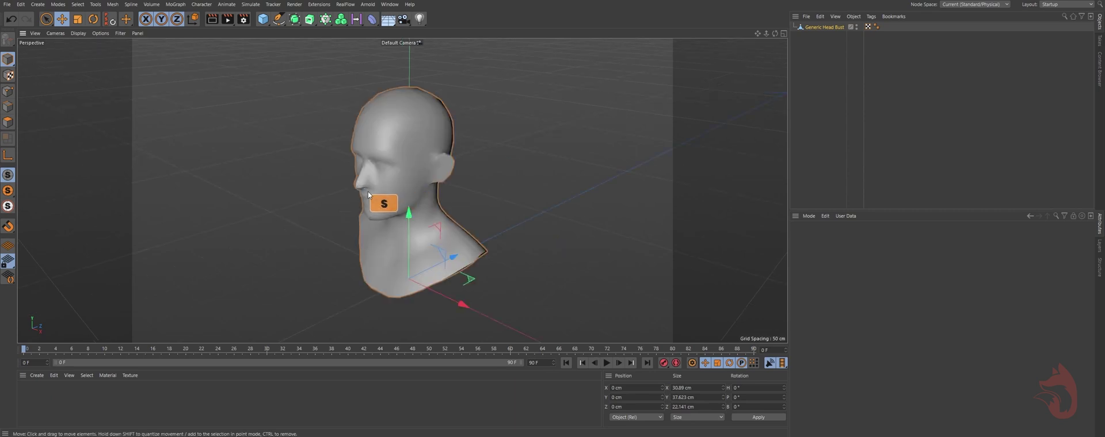
alt+drag(377, 225, 462, 213)
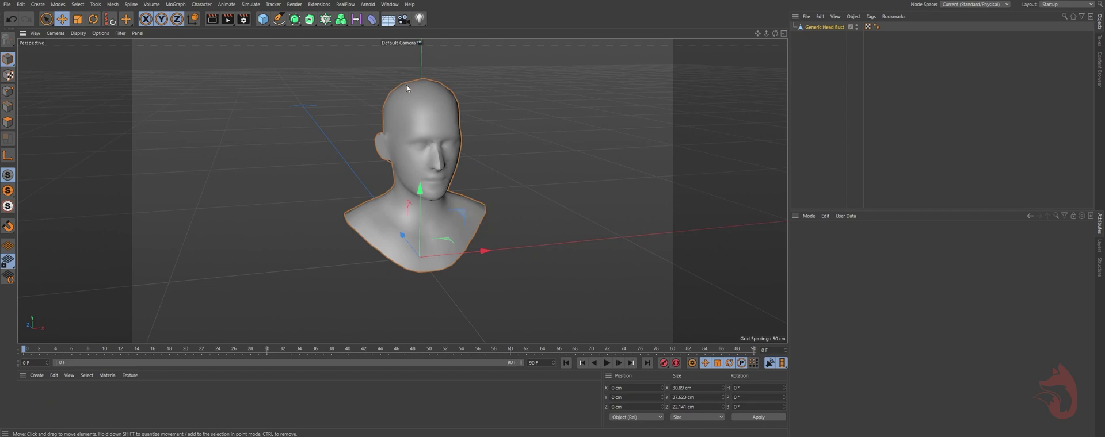
alt+drag(406, 85, 414, 174)
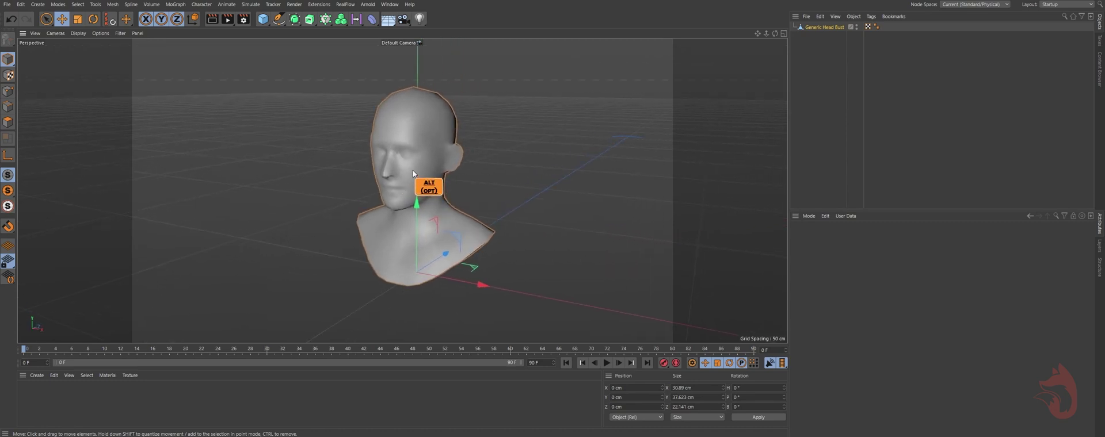
alt+middle_drag(441, 204, 387, 180)
alt+drag(386, 180, 412, 203)
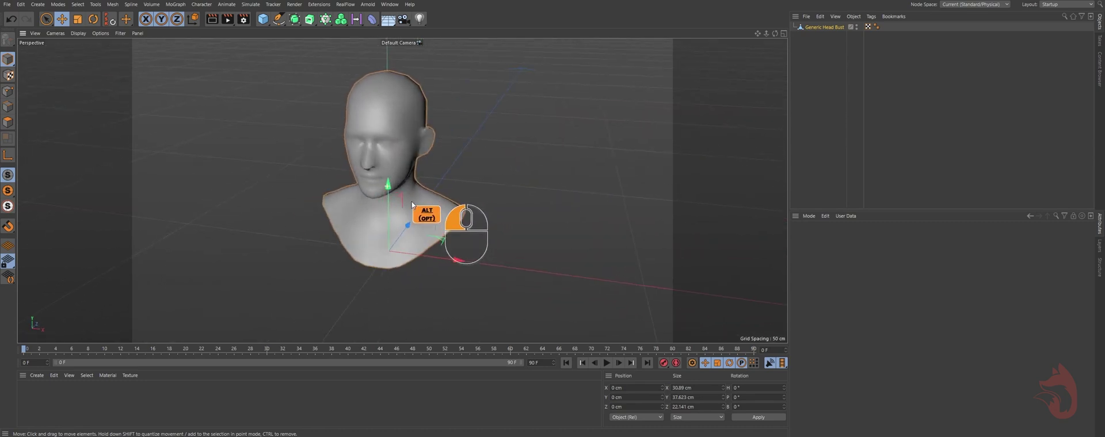
click(829, 28)
click(8, 127)
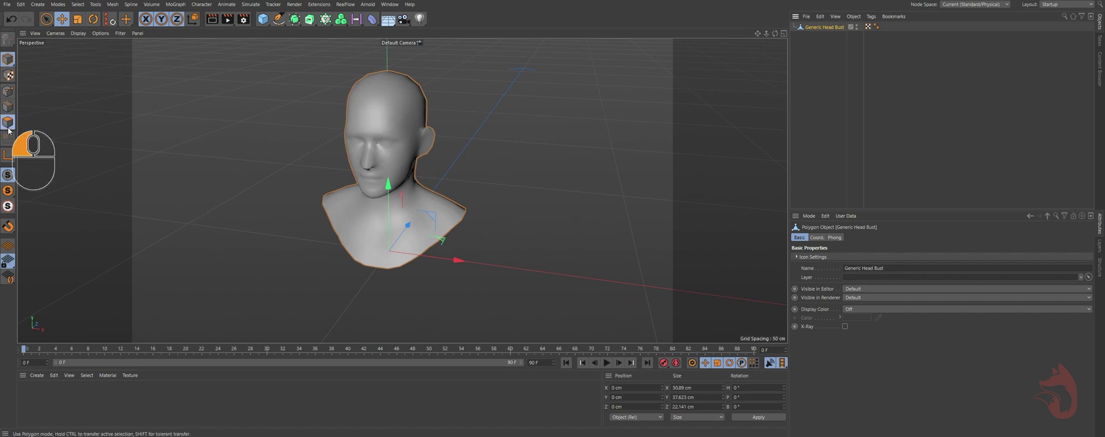
alt+drag(373, 106, 388, 206)
key(9)
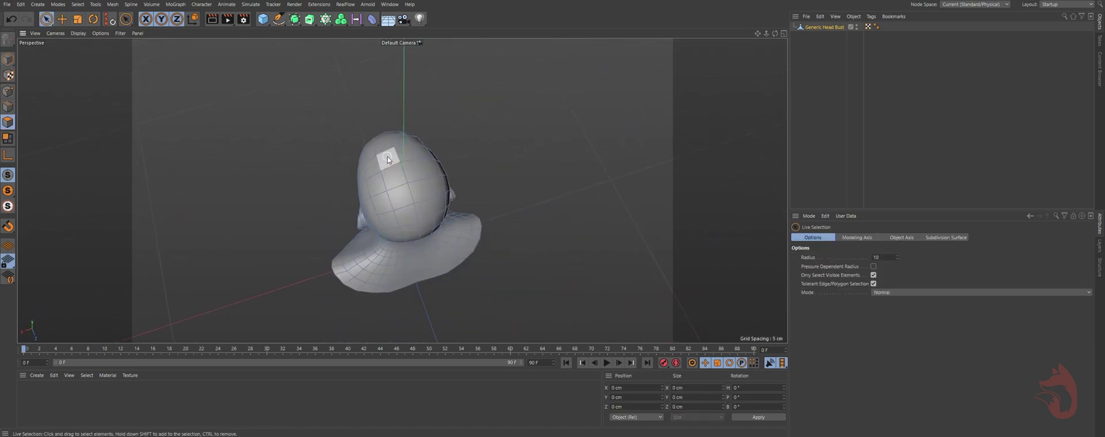
Live-select a strip of polygons along the top and back of the scalp.
mouse_move(393, 164)
mouse_down()
mouse_move(398, 146)
mouse_move(396, 174)
mouse_move(424, 231)
mouse_move(391, 166)
mouse_move(386, 98)
mouse_move(385, 142)
mouse_move(405, 177)
mouse_up()
shift+click(412, 175)
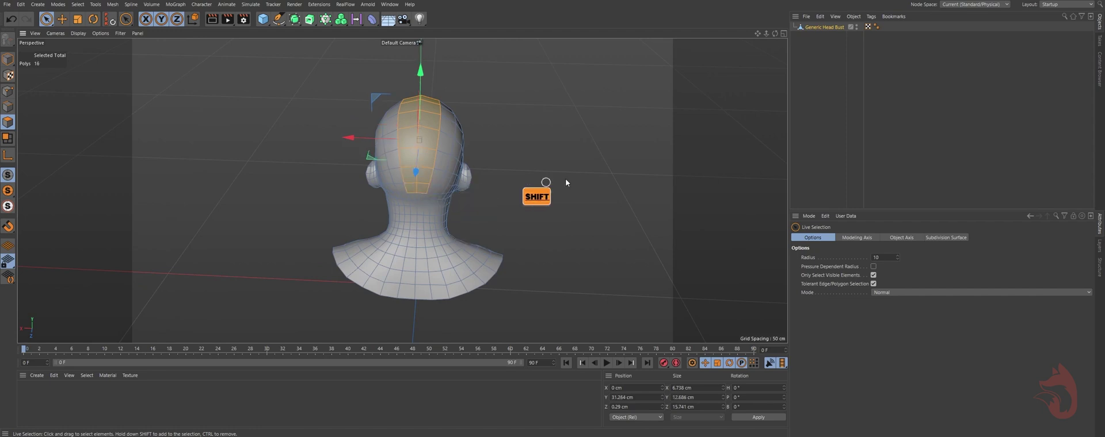
alt+drag(434, 141, 403, 144)
Add Hair to the selected polygons, growing 27 guides 100 cm long.
click(252, 5)
mouse_move(271, 76)
click(320, 79)
alt+drag(322, 78, 379, 164)
alt+right_drag(379, 164, 322, 235)
alt+drag(332, 143, 397, 215)
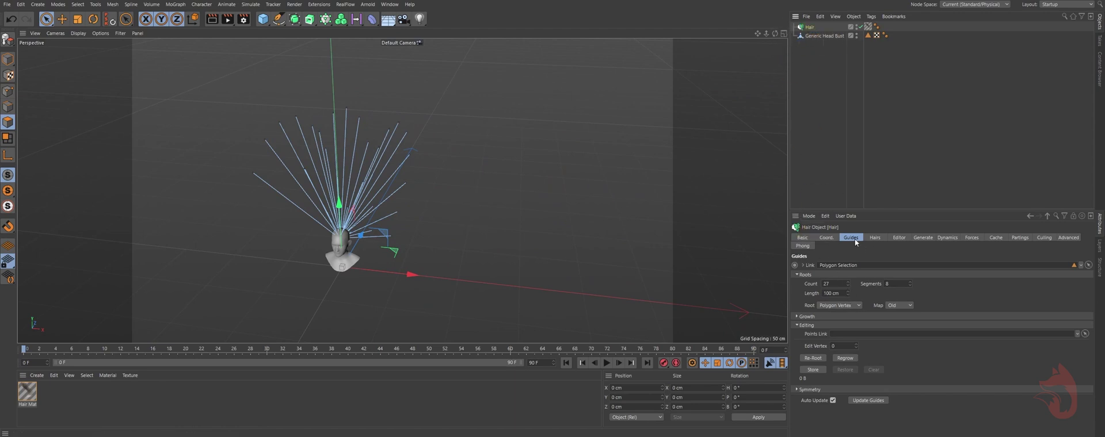
Set the hair guide Length to 10 cm.
click(845, 296)
text(10)
key(Return)
key(alt)
Orbit around the short spikes and render a viewport preview with Ctrl+R.
alt+drag(319, 235, 327, 94)
mouse_move(395, 153)
alt+mouse_down()
mouse_move(350, 158)
mouse_move(387, 158)
alt+mouse_up()
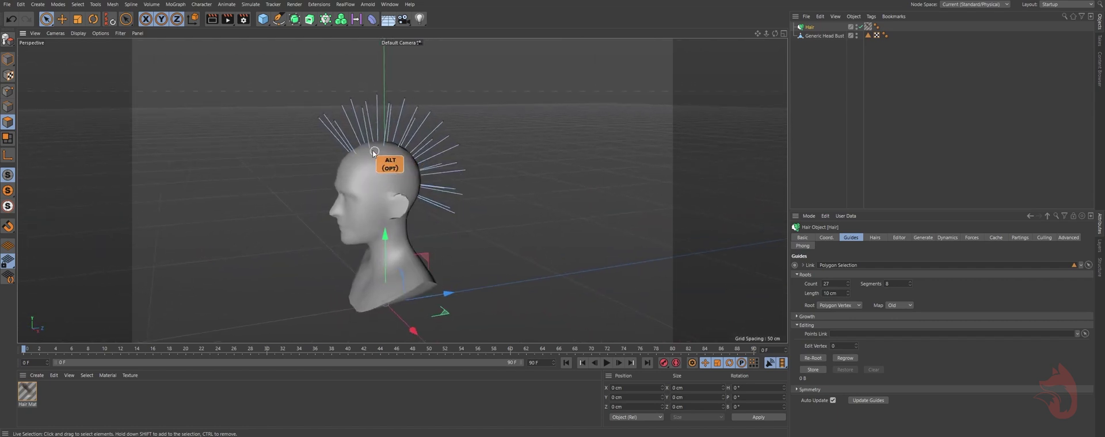
key(ctrl)
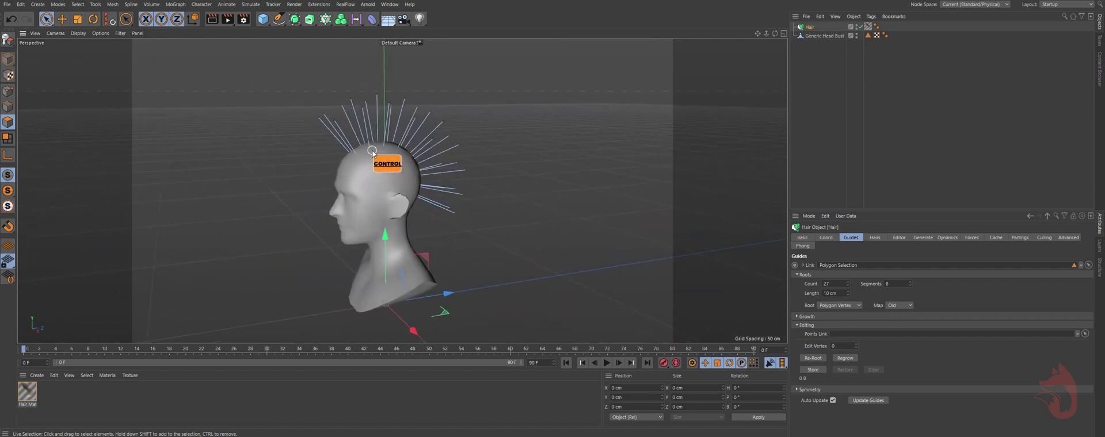
key(ctrl+r)
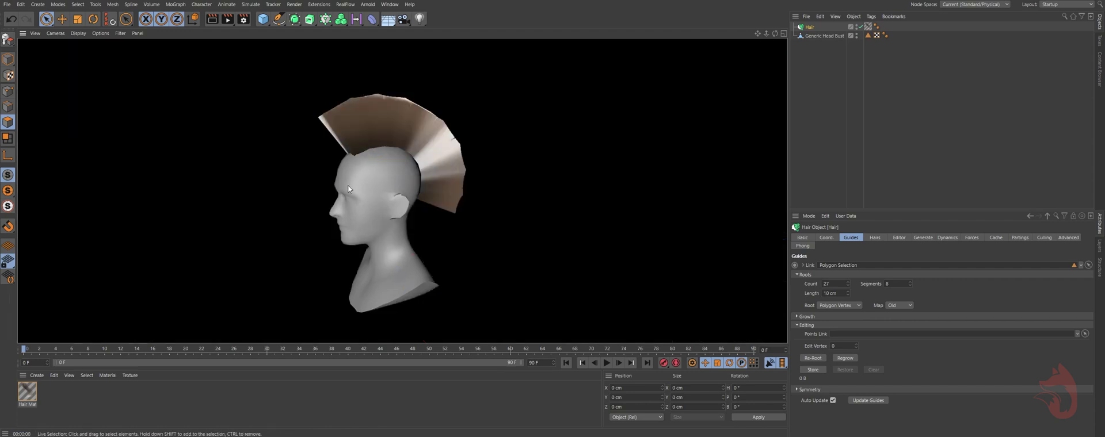
mouse_move(345, 178)
alt+mouse_down()
mouse_move(431, 199)
mouse_move(358, 177)
alt+mouse_up()
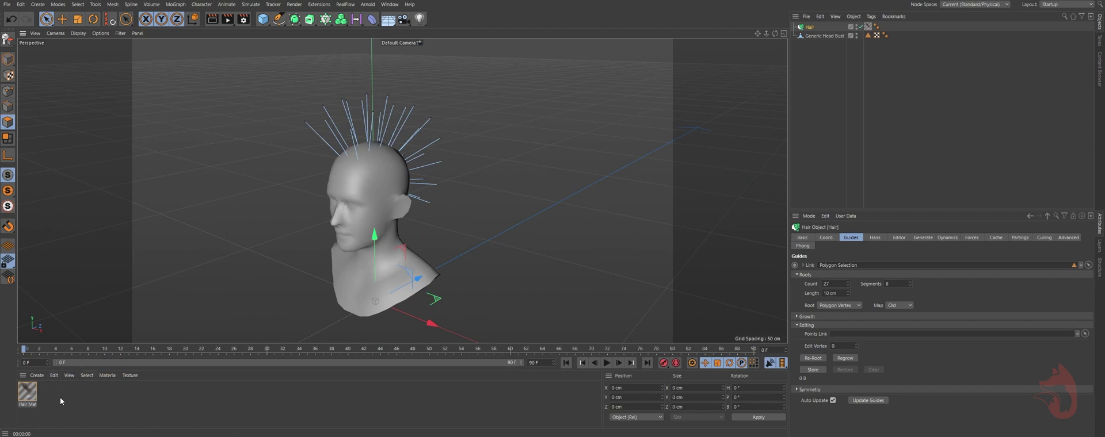
Open the hair material in the Material Editor and move it aside to reveal the head.
double_click(27, 393)
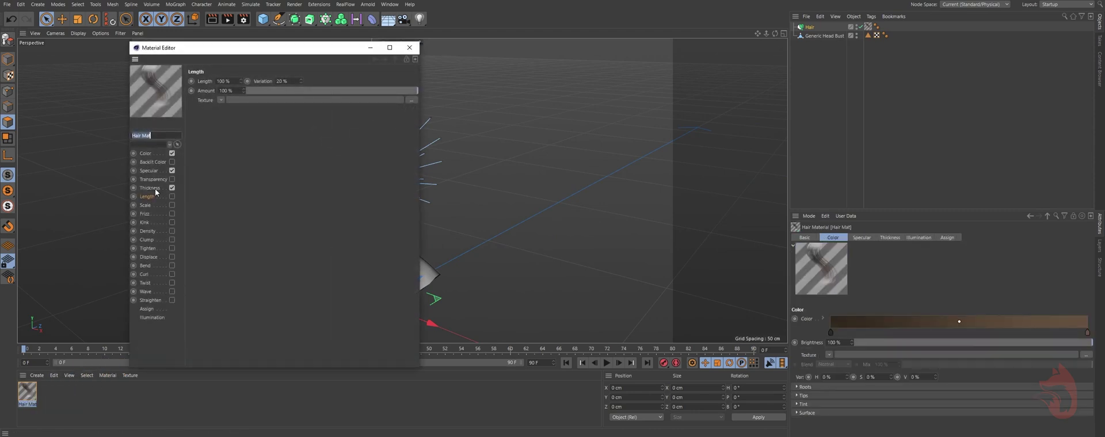
drag(230, 47, 705, 117)
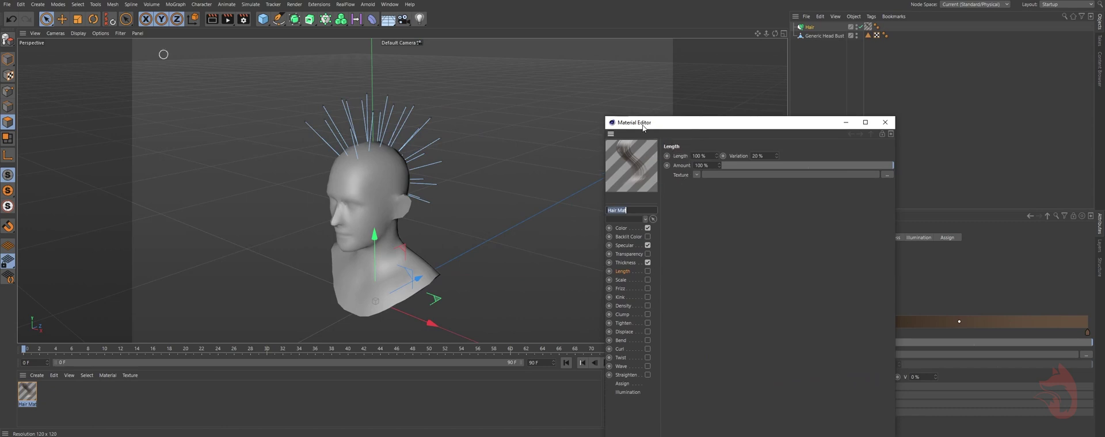
click(425, 125)
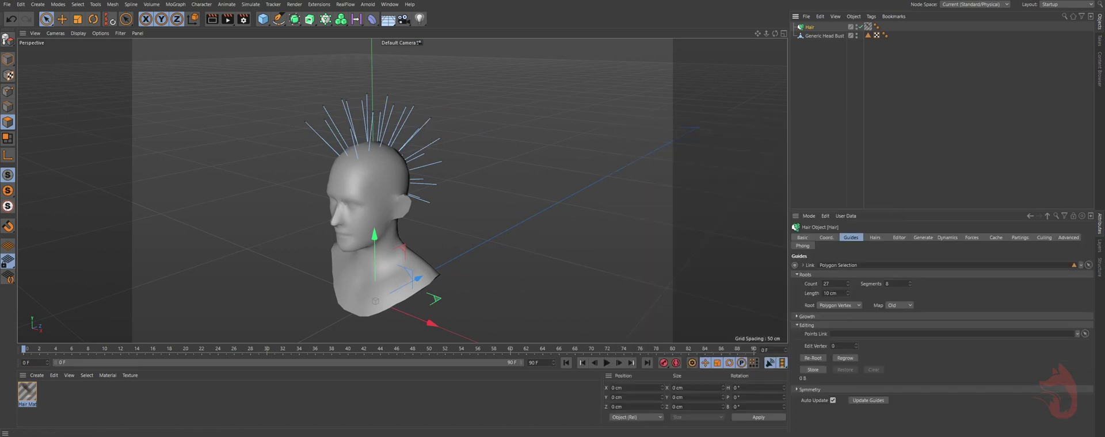
double_click(27, 392)
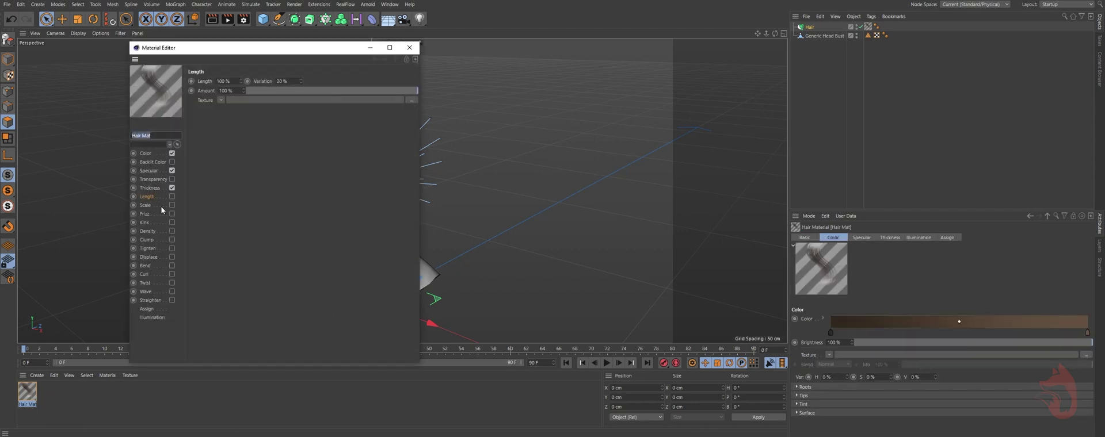
click(409, 48)
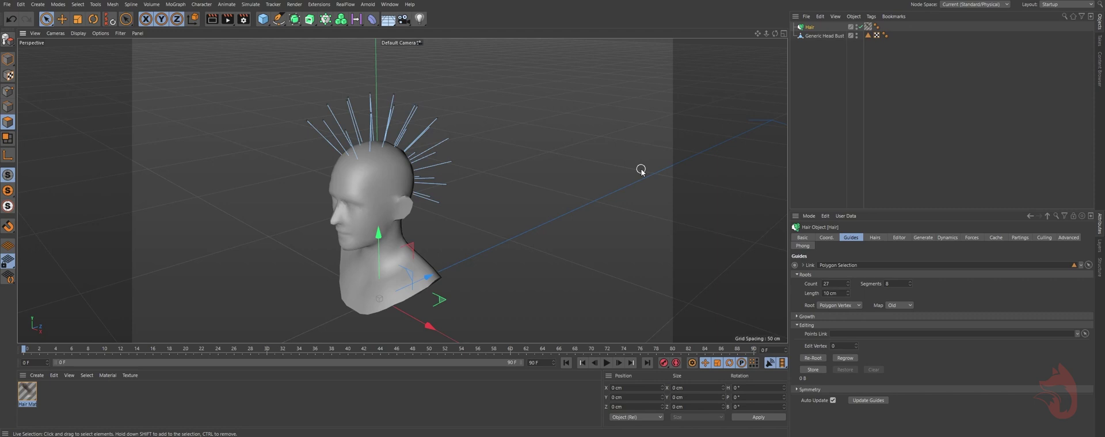
double_click(29, 393)
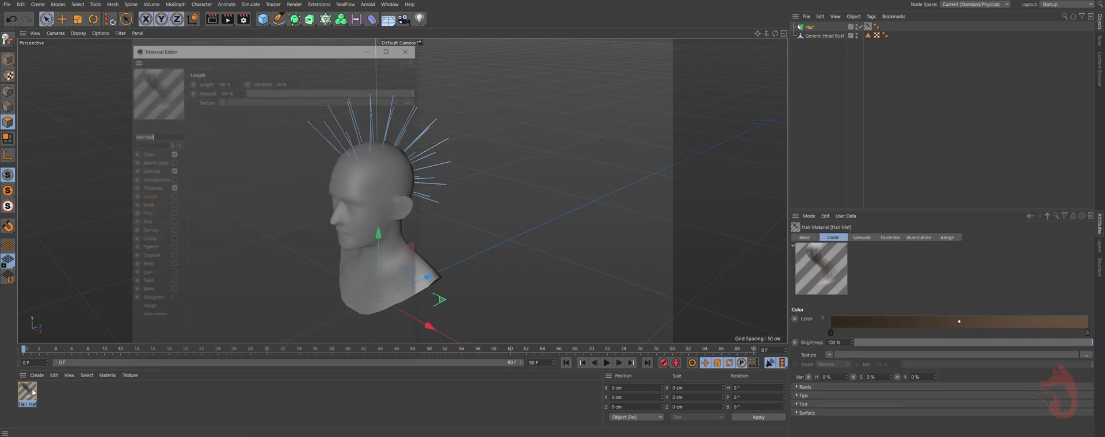
drag(190, 51, 511, 67)
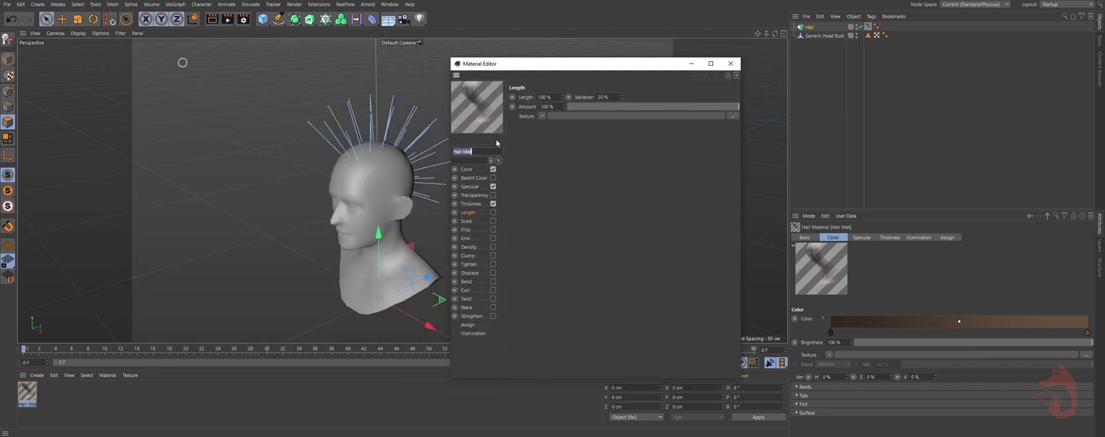
Set hair Thickness to 0.1 cm root and 0.01 cm tip, then render the viewport.
click(471, 204)
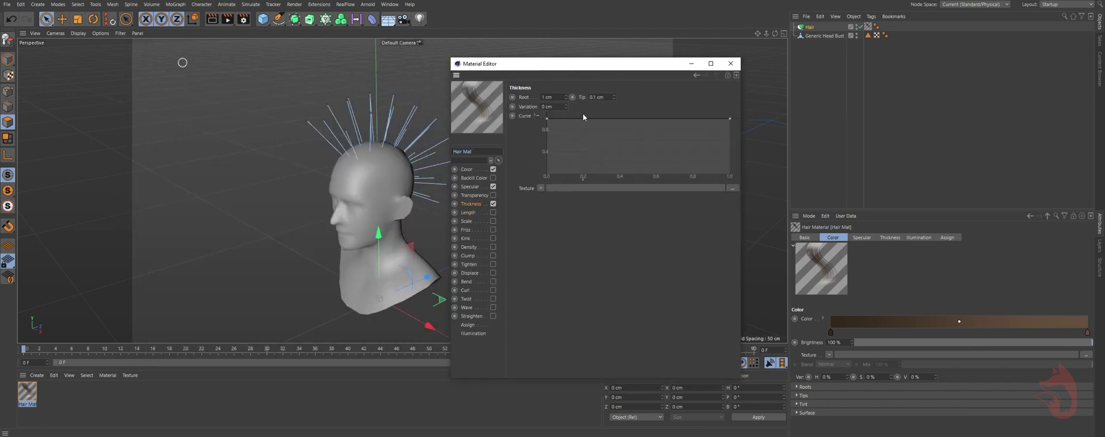
double_click(556, 96)
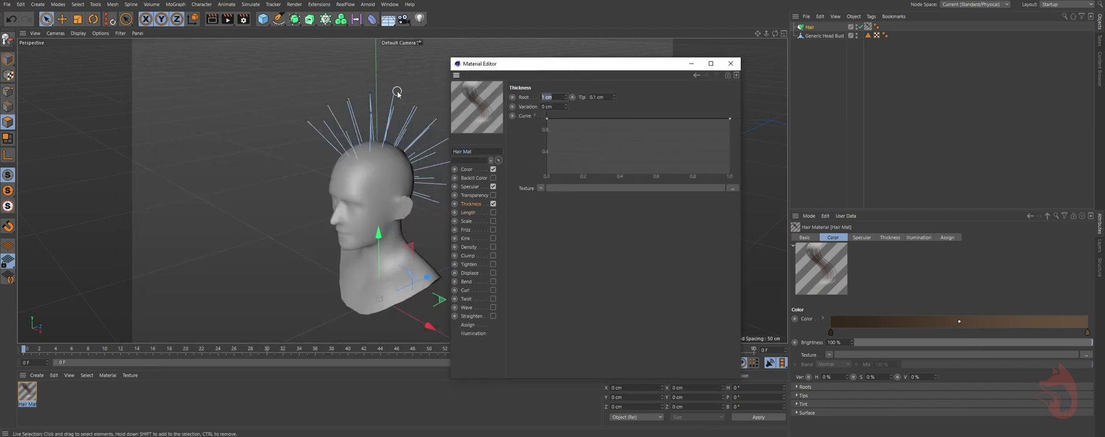
text(1)
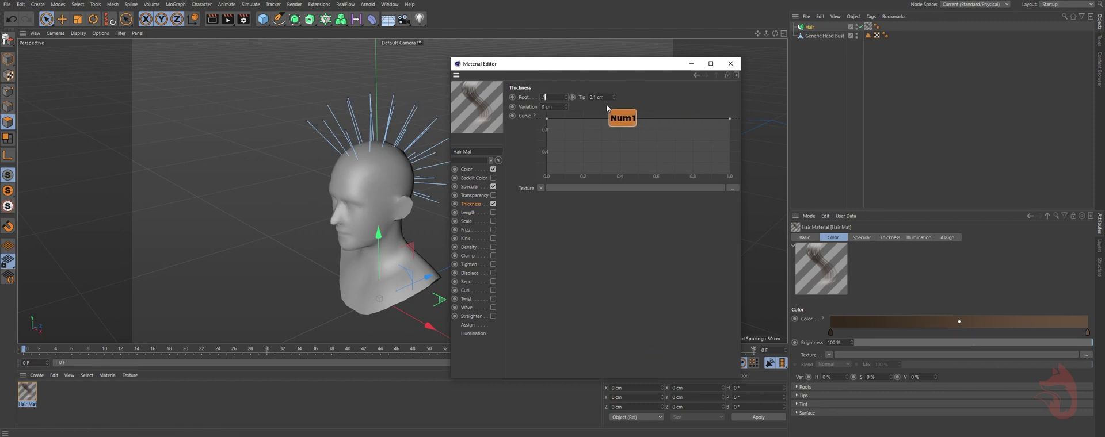
click(593, 98)
text(0)
drag(555, 68, 737, 63)
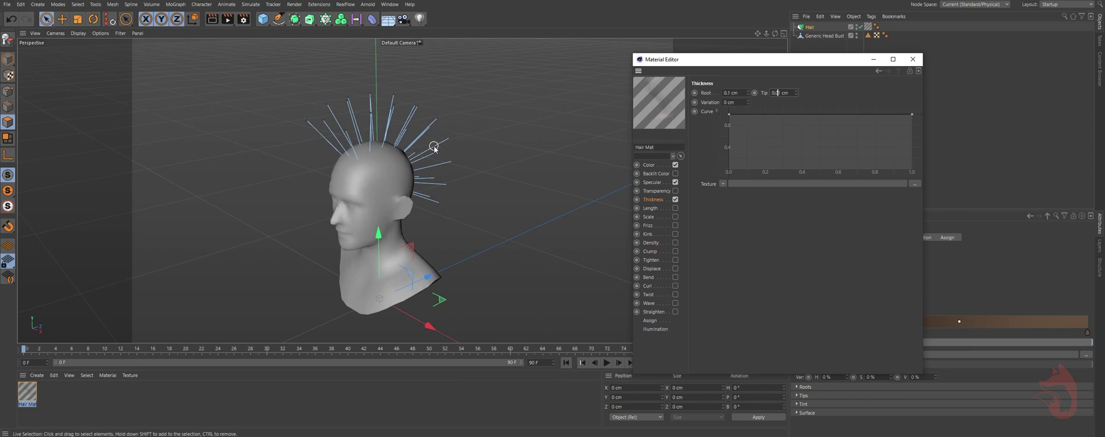
key(ctrl+r)
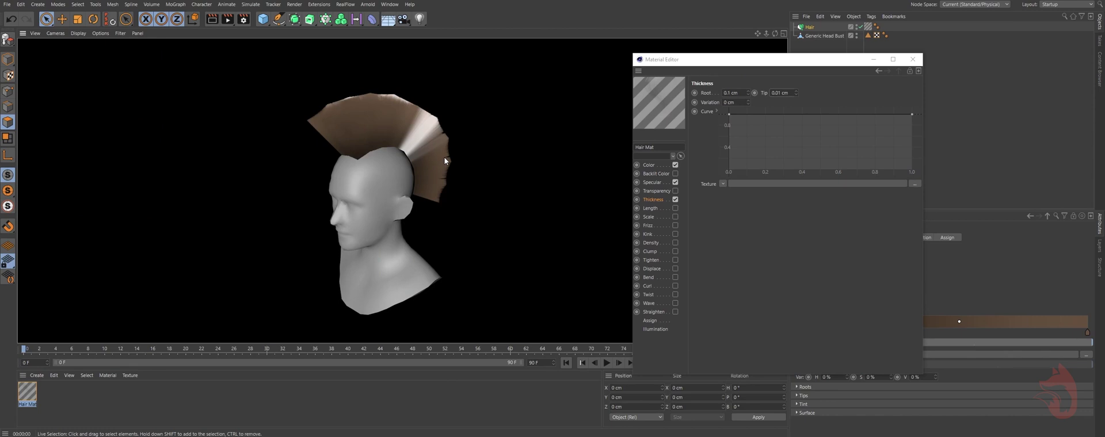
click(726, 230)
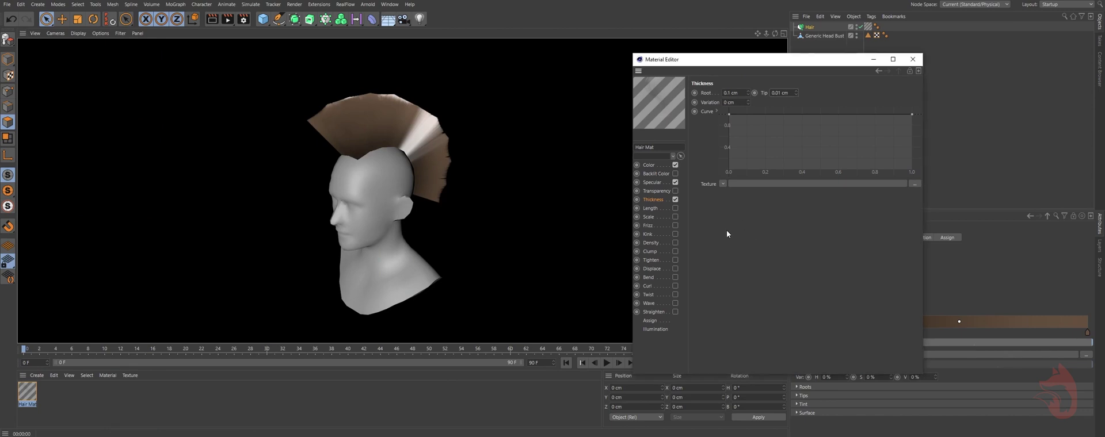
Enable Kink (30%) and Frizz (10%) on Hair Mat, render a preview, and close the editor.
click(675, 225)
click(676, 236)
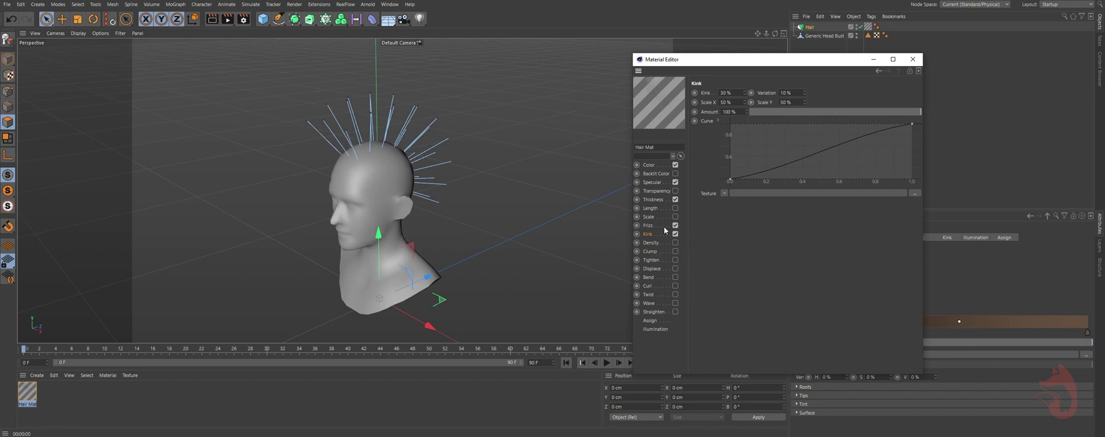
click(731, 178)
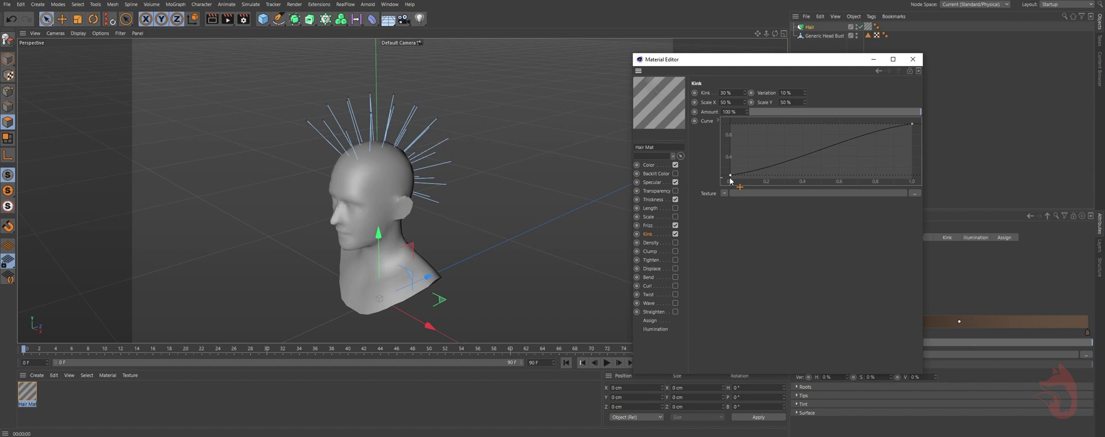
click(648, 225)
click(729, 176)
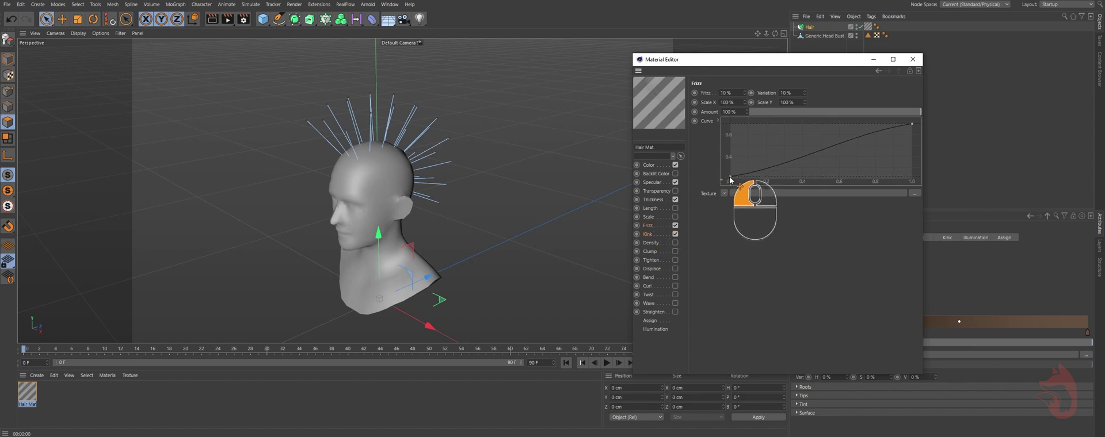
key(ctrl+r)
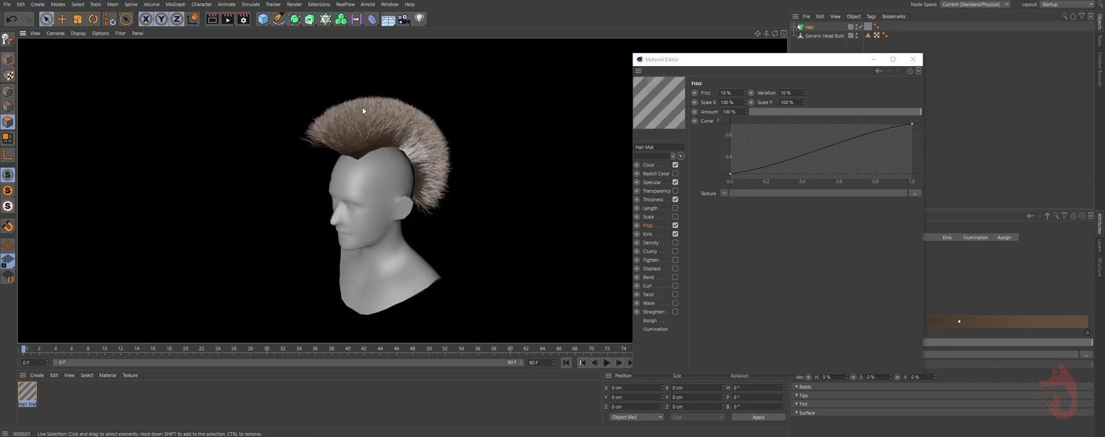
click(912, 59)
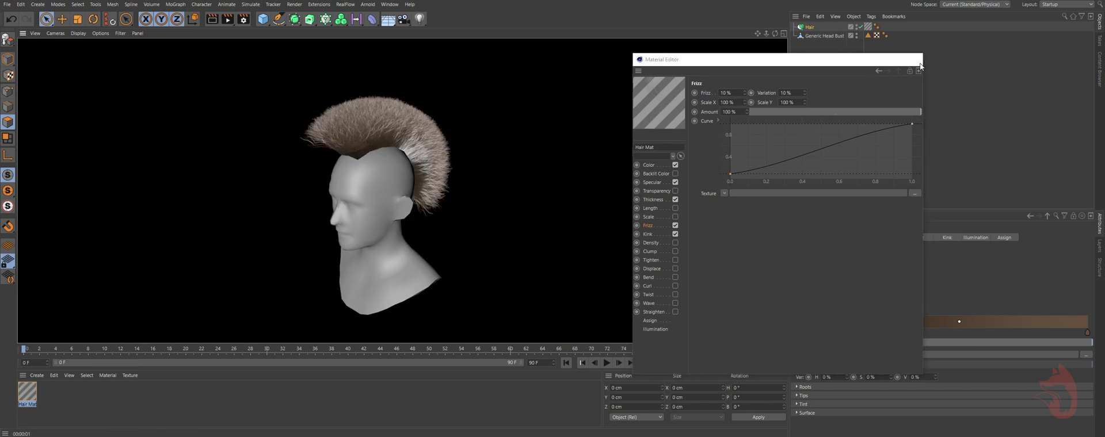
Add a light right of the head and duplicate it as Light.1 on the left.
click(419, 18)
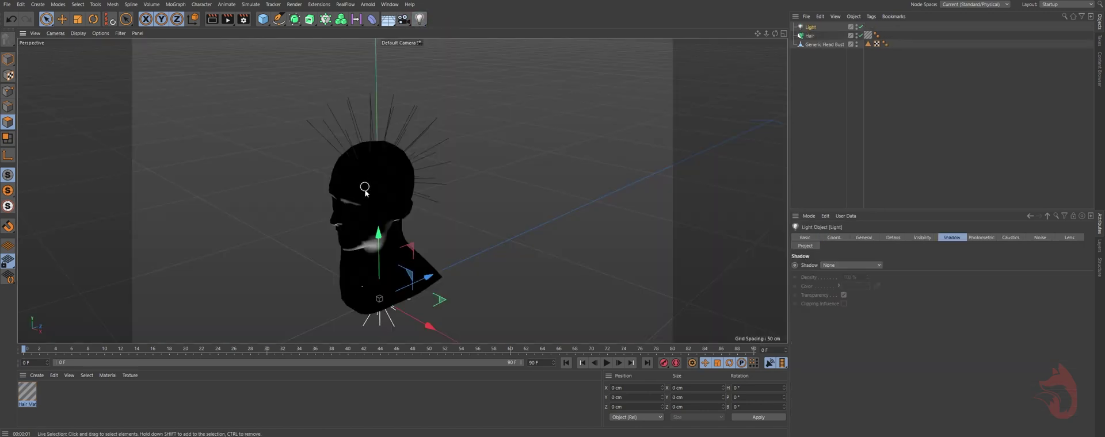
drag(377, 246, 652, 55)
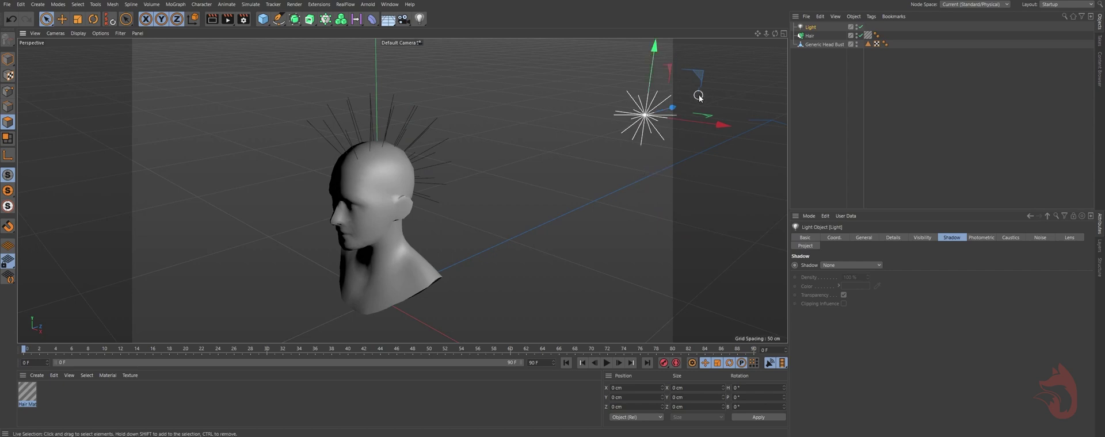
key(ctrl+z)
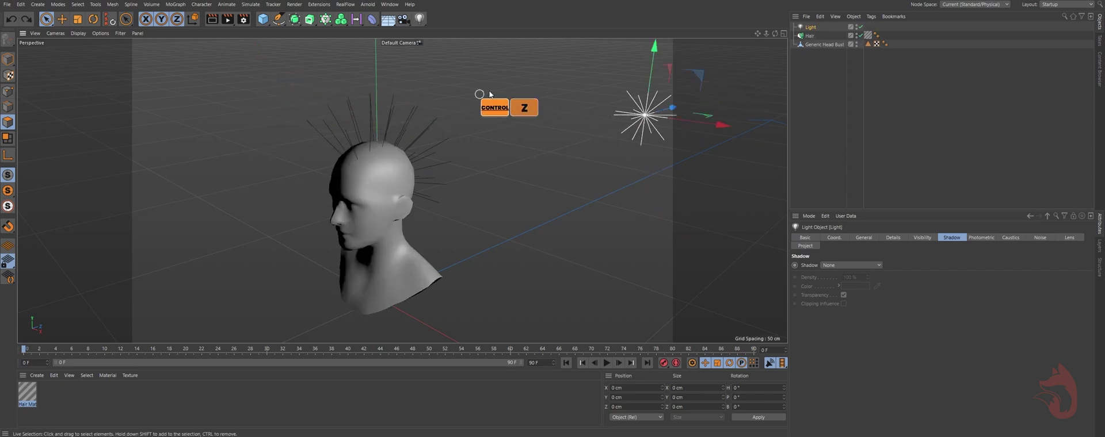
ctrl+drag(663, 74, 258, 79)
alt+drag(276, 180, 228, 206)
alt+drag(428, 66, 335, 65)
double_click(811, 31)
Give both lights Area shadows and render the viewport to check the lighting.
drag(804, 35, 805, 36)
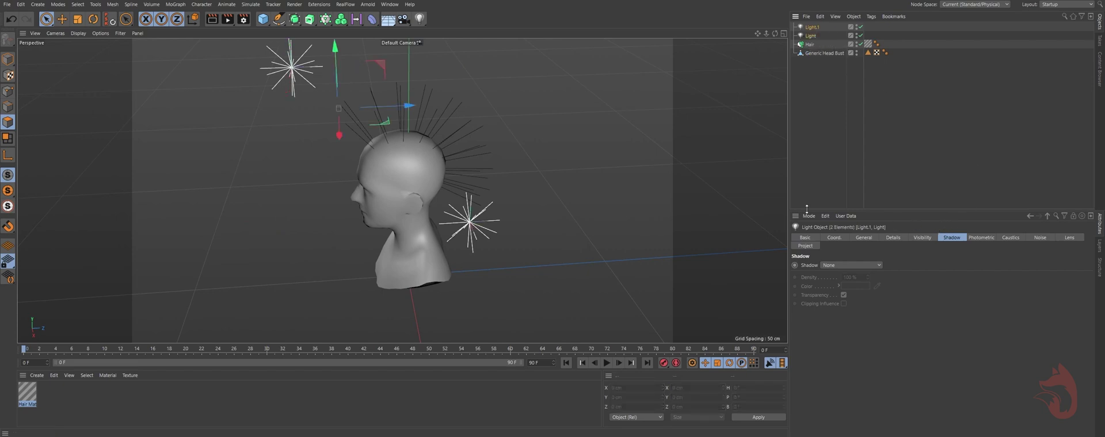
click(845, 267)
click(846, 293)
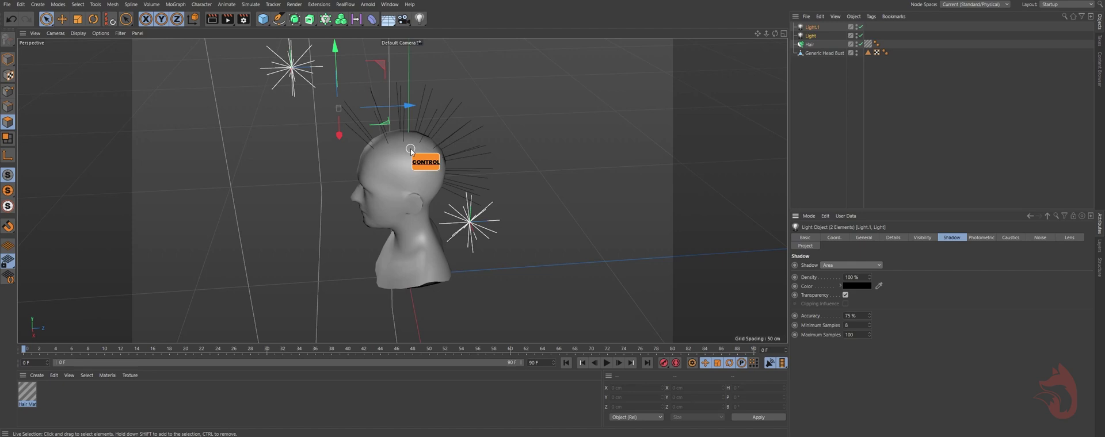
key(ctrl+r)
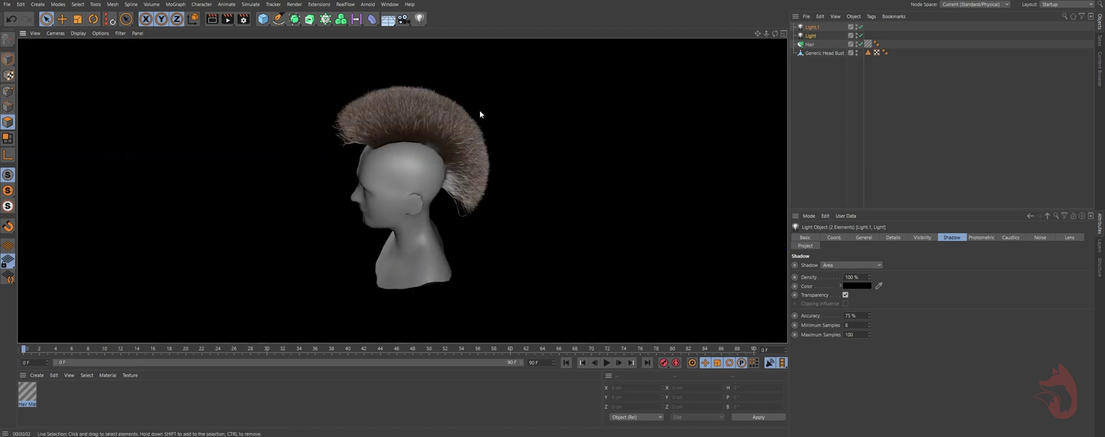
Delete Light and Light.1, then select the Hair object.
click(834, 29)
click(834, 35)
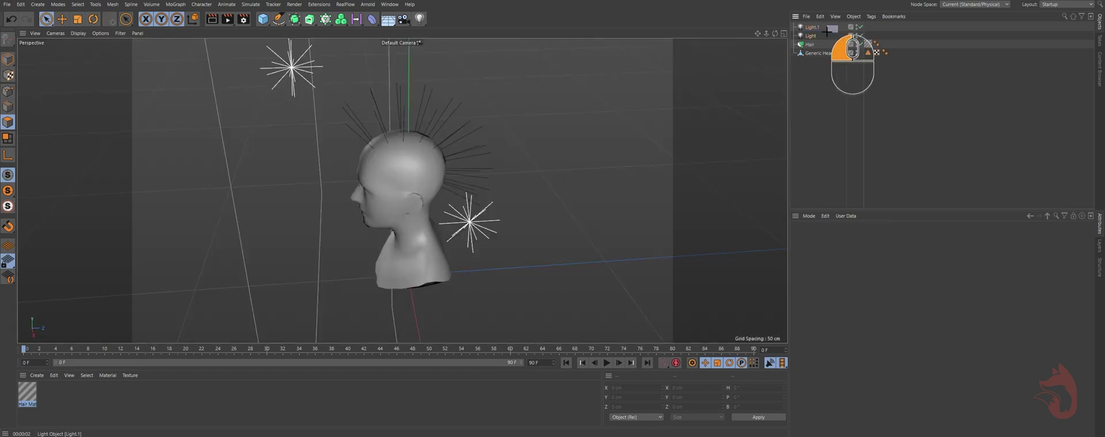
key(Delete)
mouse_move(493, 131)
alt+mouse_down()
mouse_move(465, 138)
mouse_move(512, 132)
alt+mouse_up()
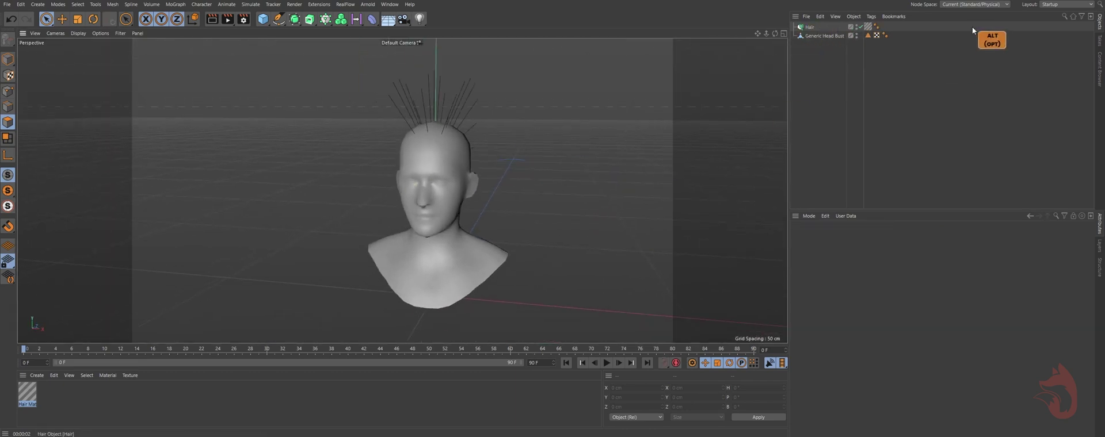
click(810, 27)
alt+drag(382, 164, 268, 125)
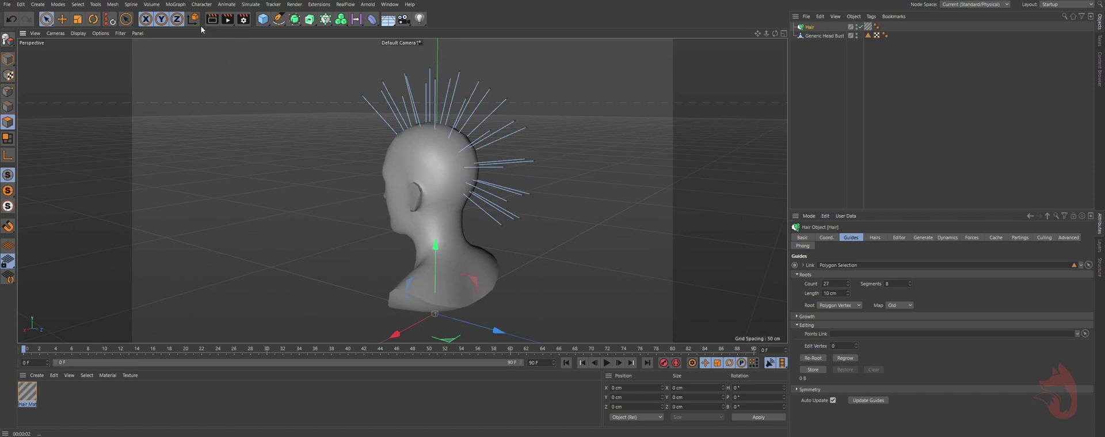
click(251, 5)
mouse_move(270, 74)
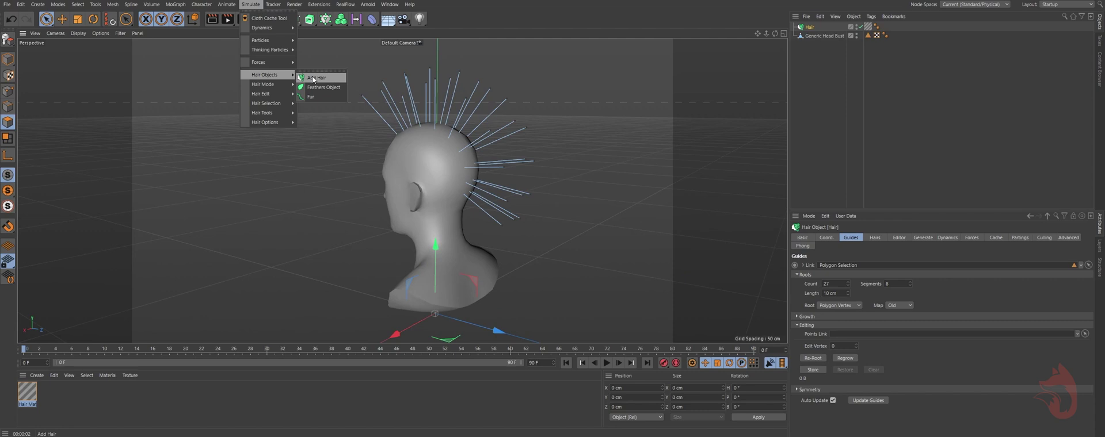
Comb the mohawk guides back and down toward the neck with the hair Brush (Move, 100%).
mouse_move(281, 115)
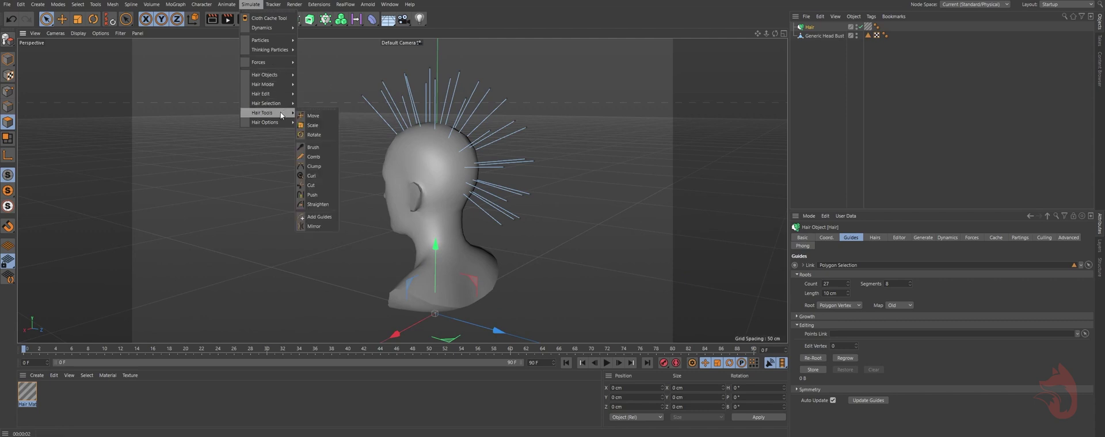
click(313, 148)
mouse_move(522, 236)
alt+mouse_down()
mouse_move(581, 223)
mouse_move(547, 217)
mouse_move(542, 286)
mouse_move(501, 192)
mouse_move(502, 259)
mouse_move(486, 253)
alt+mouse_up()
mouse_move(508, 120)
mouse_down()
mouse_move(507, 157)
mouse_move(497, 121)
mouse_move(519, 141)
mouse_move(496, 105)
mouse_move(444, 73)
mouse_up()
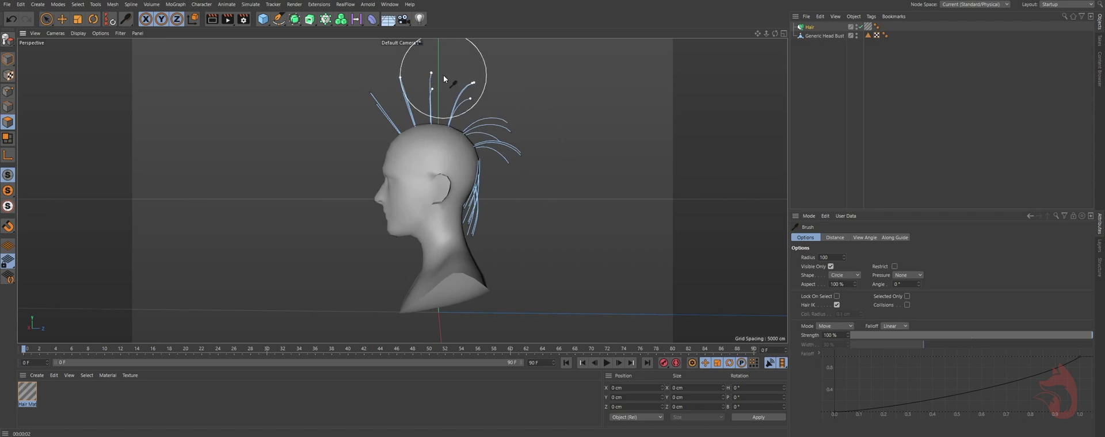
mouse_move(579, 141)
alt+mouse_down()
mouse_move(299, 154)
mouse_move(498, 209)
alt+mouse_up()
mouse_move(499, 210)
alt+right_down()
mouse_move(486, 214)
mouse_move(490, 179)
mouse_move(511, 191)
alt+right_up()
mouse_move(511, 191)
mouse_down()
mouse_move(420, 207)
mouse_move(512, 177)
mouse_move(615, 214)
mouse_move(544, 237)
mouse_up()
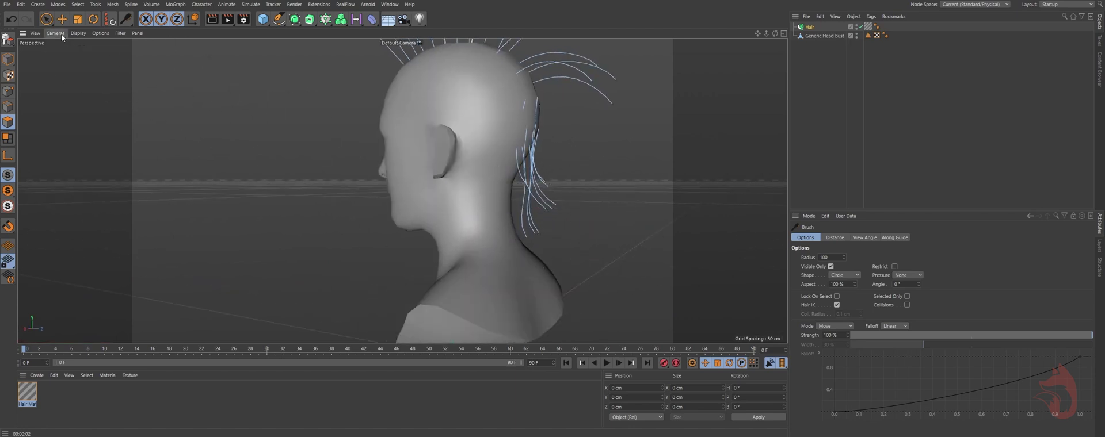
mouse_move(569, 164)
alt+right_down()
mouse_move(499, 171)
mouse_move(474, 192)
alt+right_up()
alt+drag(474, 192, 632, 166)
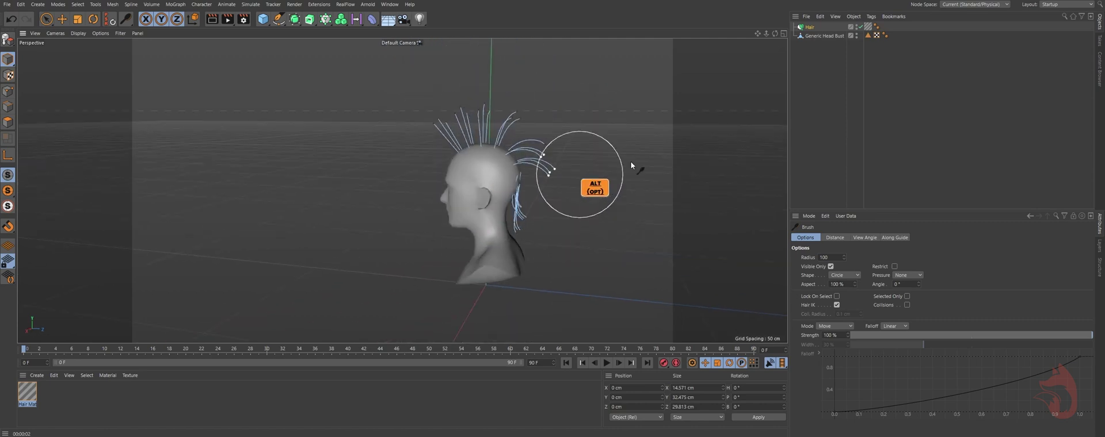
Disable Dynamics on the Hair object.
click(810, 27)
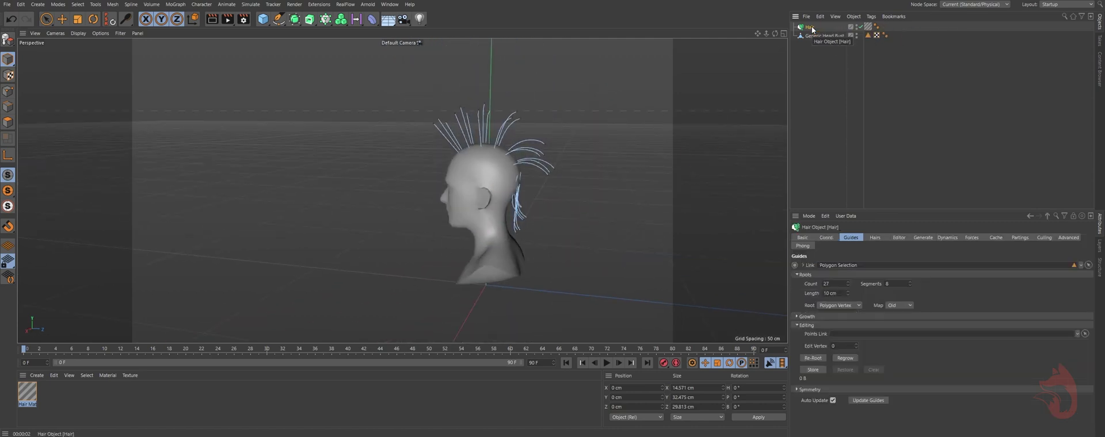
click(947, 237)
click(820, 266)
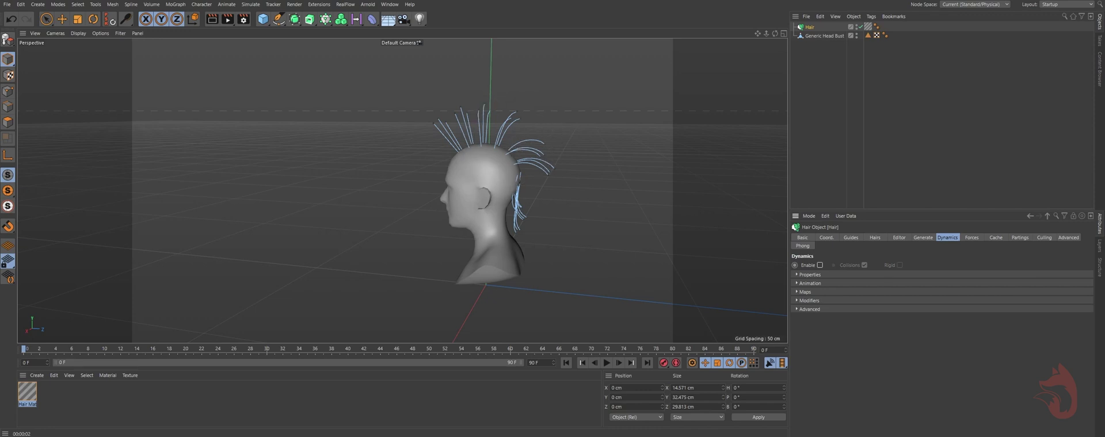
alt+drag(652, 224, 480, 127)
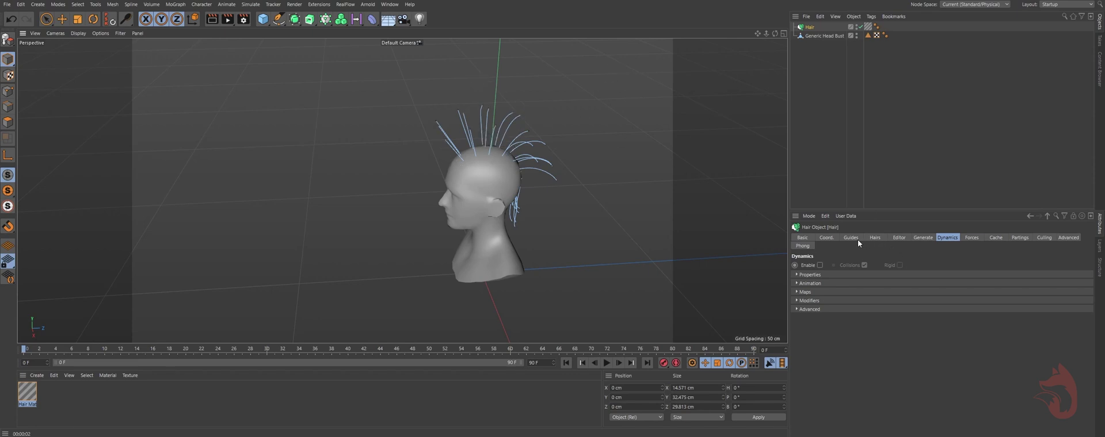
Set the Hair object's editor Display to Hair Lines to preview the full strands.
click(875, 238)
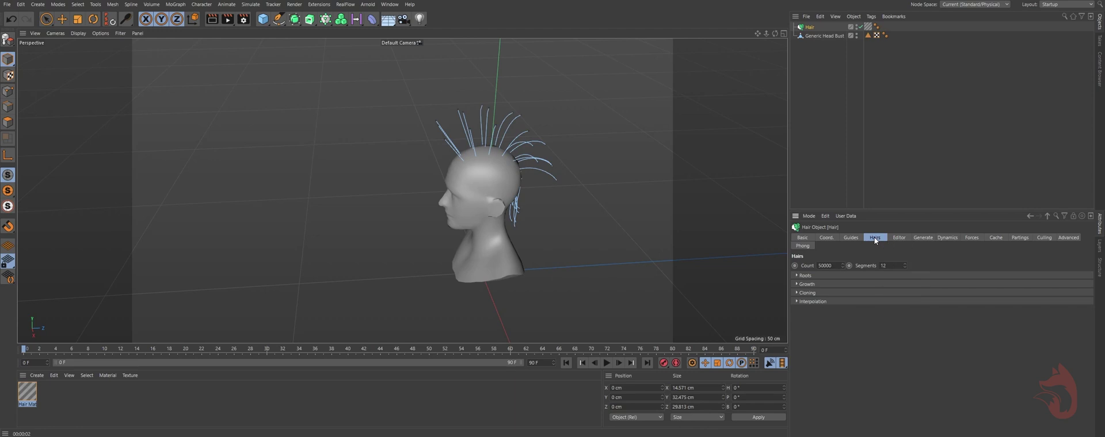
click(899, 237)
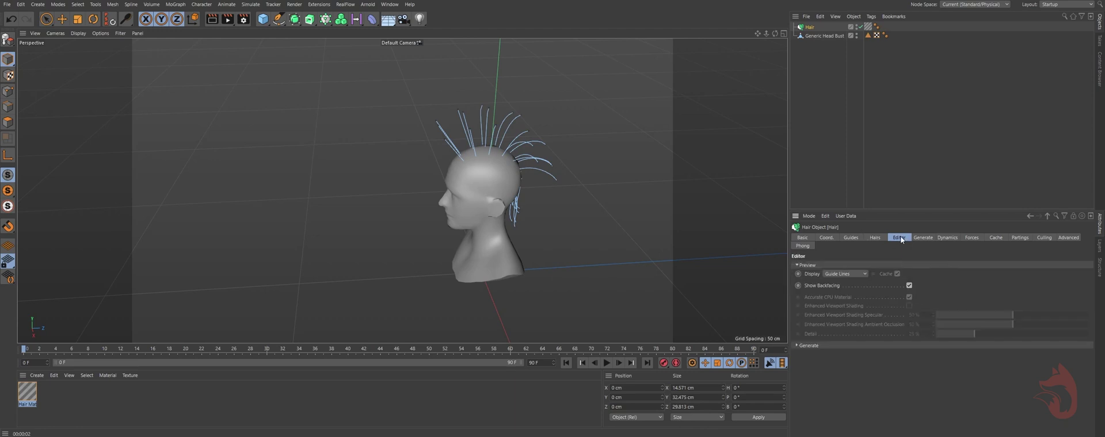
click(840, 275)
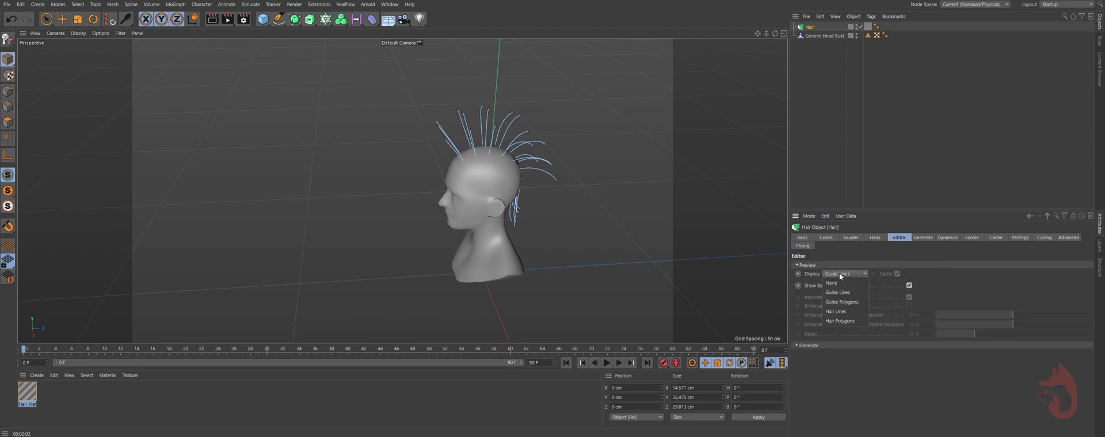
click(835, 311)
alt+drag(516, 209, 496, 163)
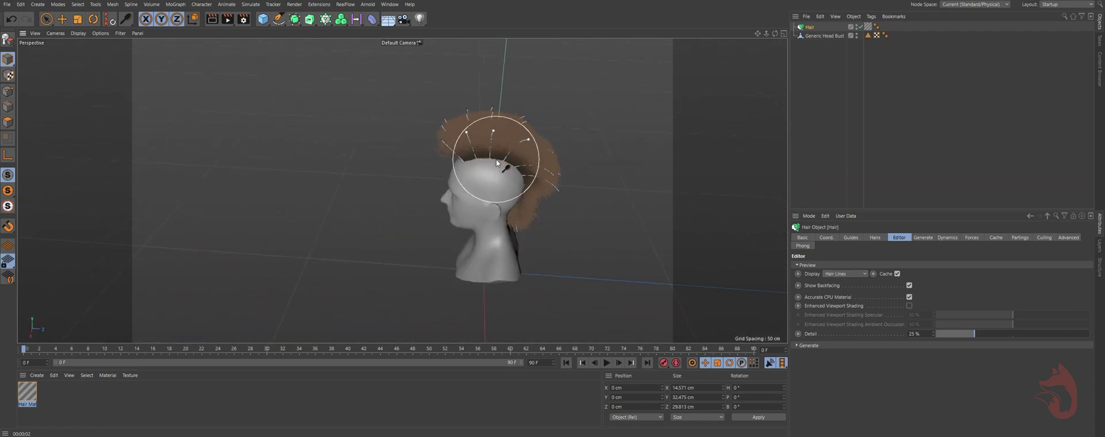
Set the Hair object's Editor Display from Hair Lines to None, leaving only the guides visible.
alt+right_drag(466, 124, 469, 124)
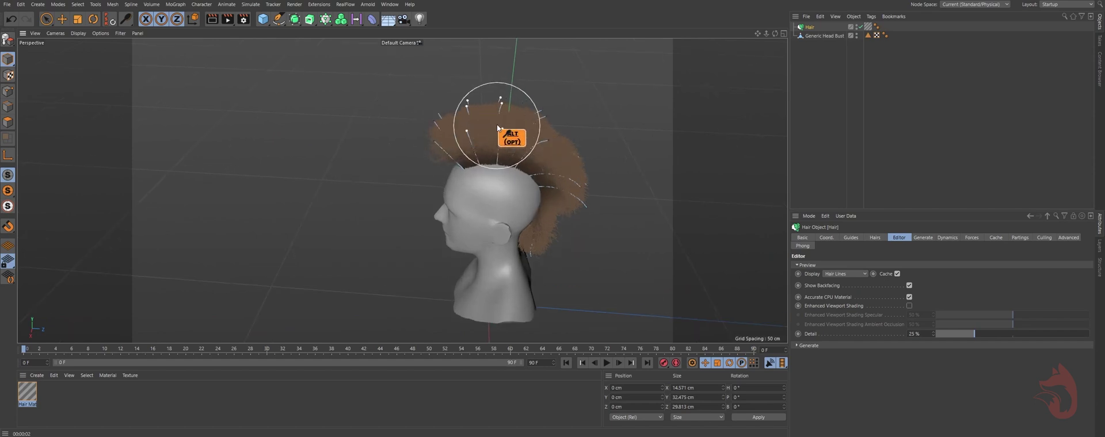
key(space)
alt+drag(493, 123, 604, 118)
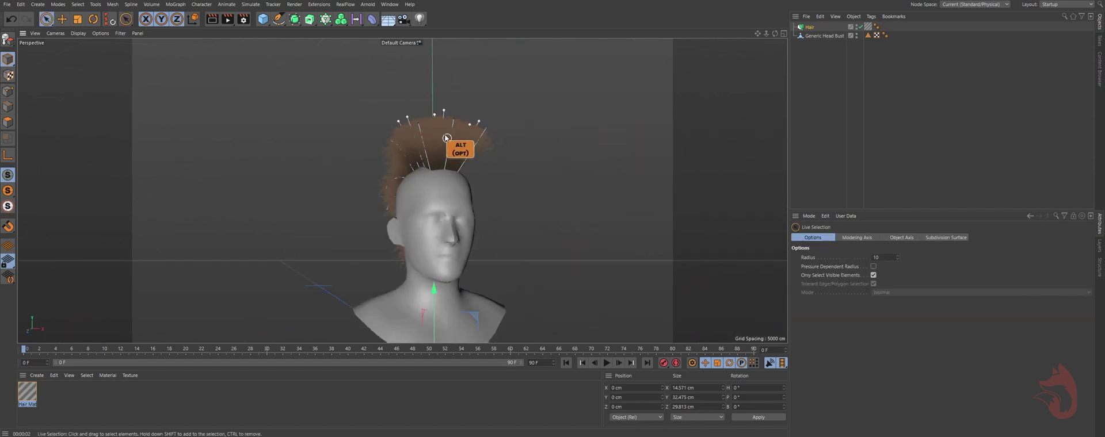
alt+drag(468, 142, 353, 179)
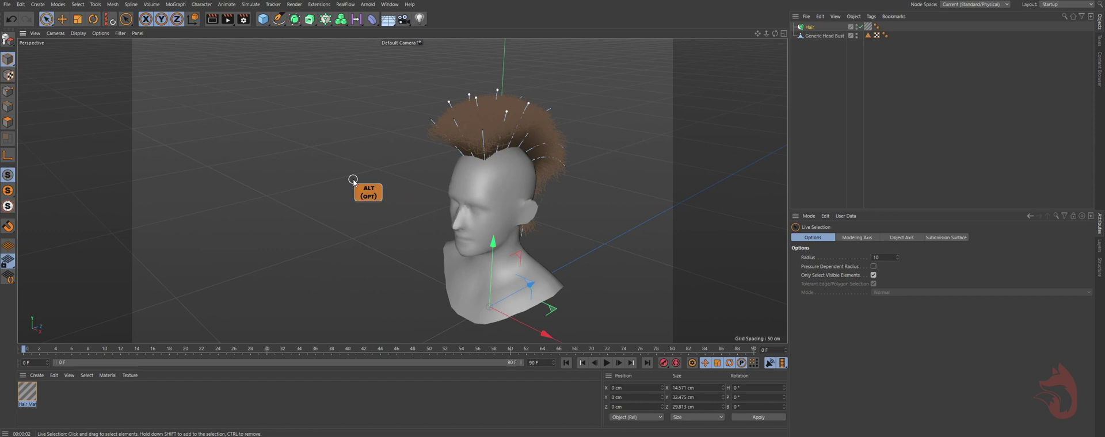
click(810, 28)
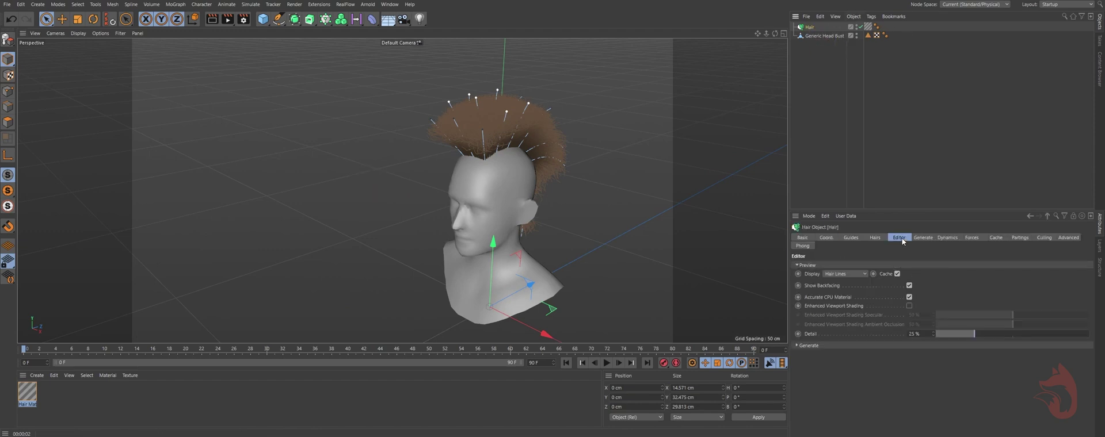
click(862, 274)
click(836, 279)
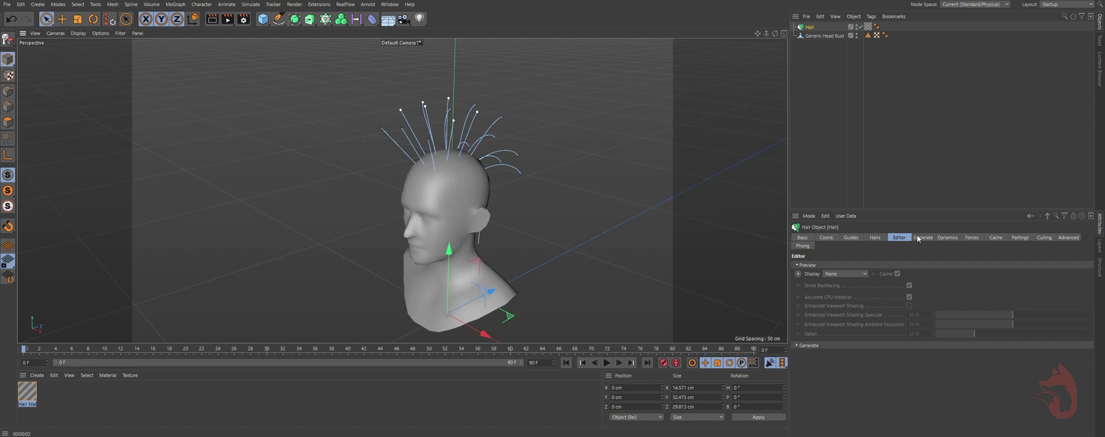
Set the Hair object's generation Type to Spline.
click(918, 239)
click(823, 277)
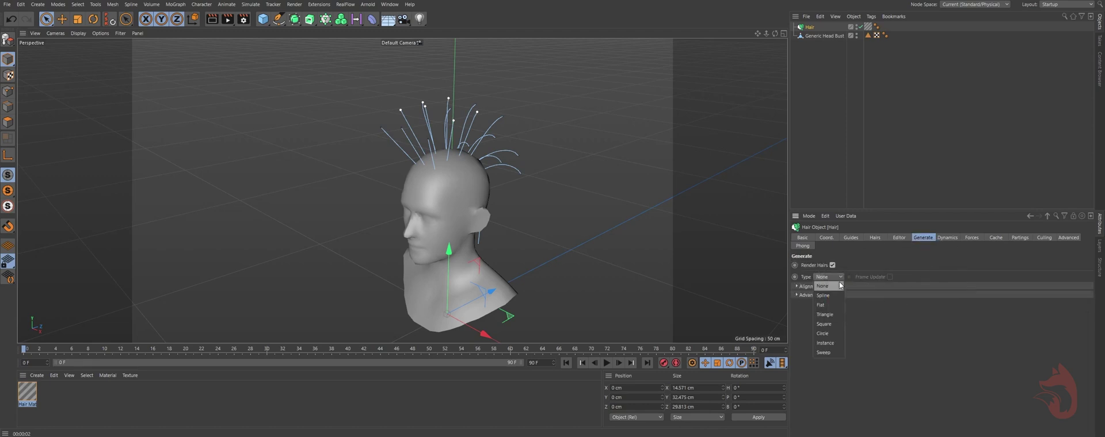
click(831, 294)
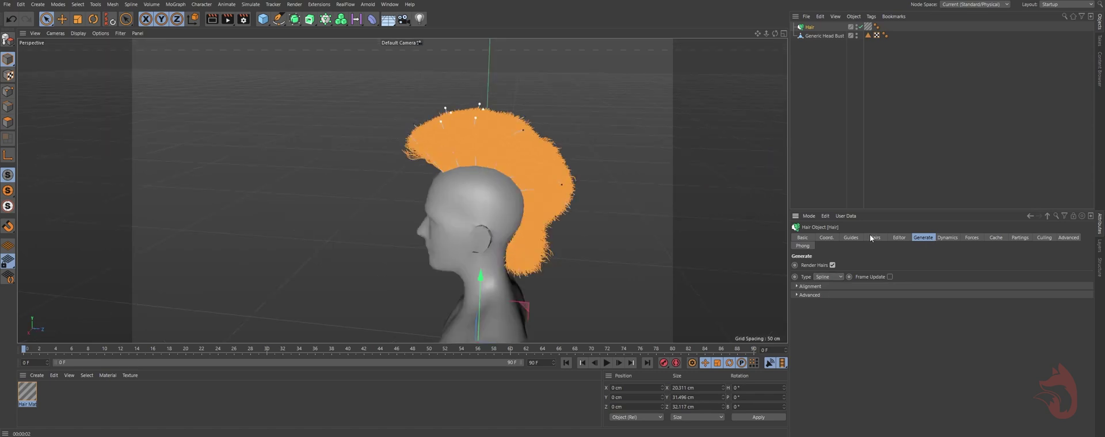
Change the hair Count to 20000 and check the denser mohawk.
click(870, 235)
drag(822, 262, 812, 268)
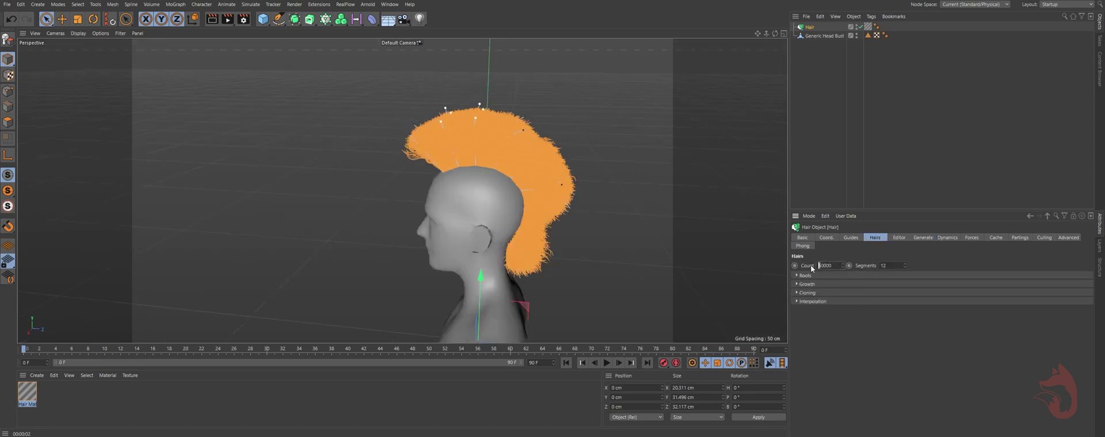
text(3)
key(Return)
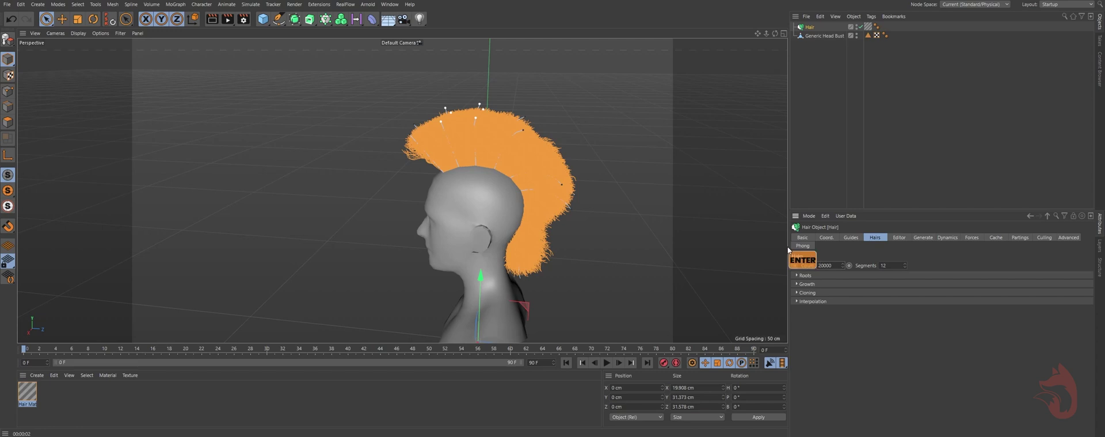
alt+drag(425, 154, 581, 127)
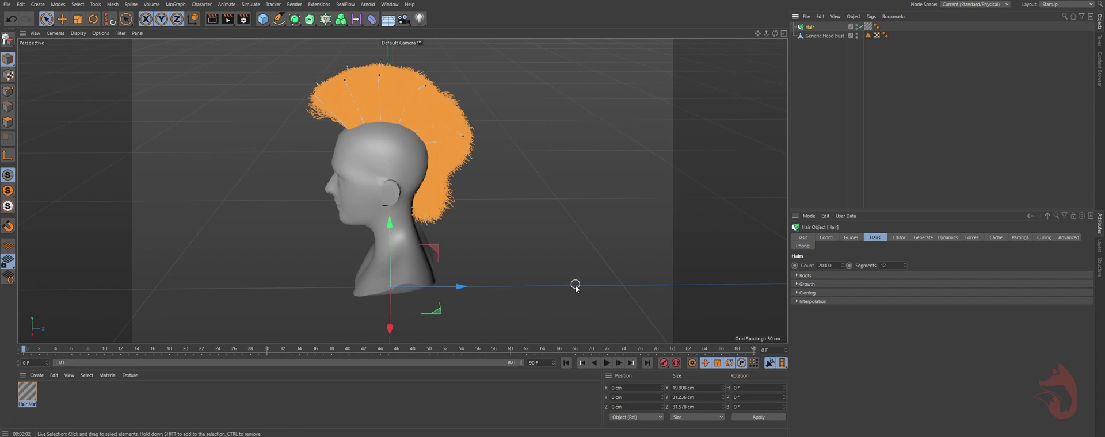
Set the timeline end frame to 1.
double_click(536, 363)
text(1)
key(Return)
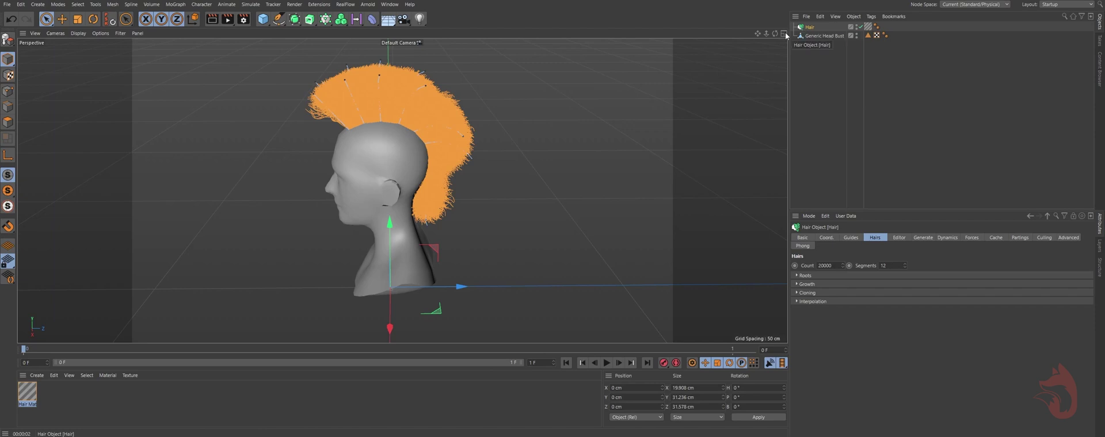
Save the scene as HairToUE in the Saves folder.
key(ctrl)
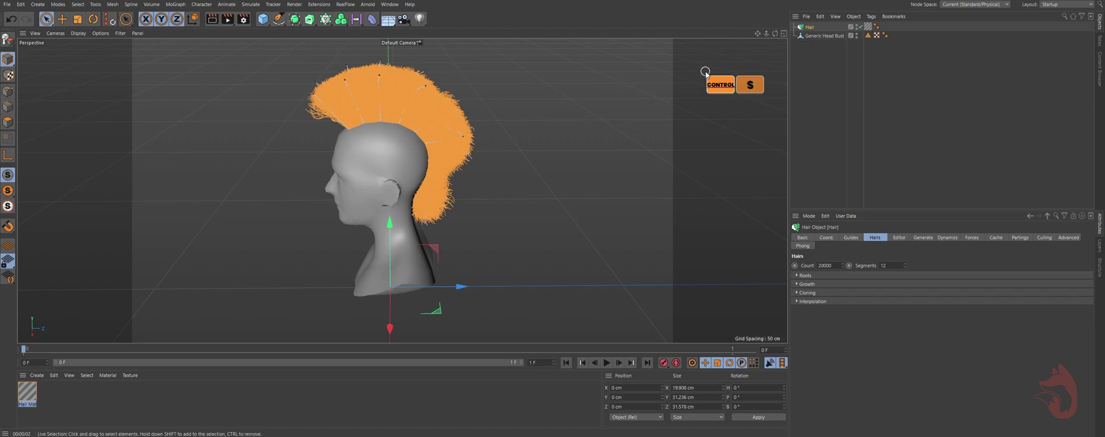
key(ctrl+s)
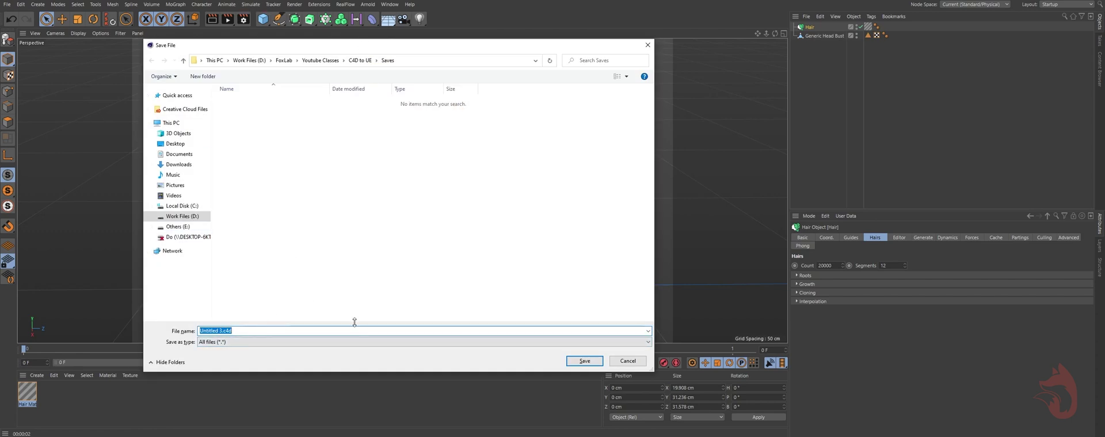
key(shift)
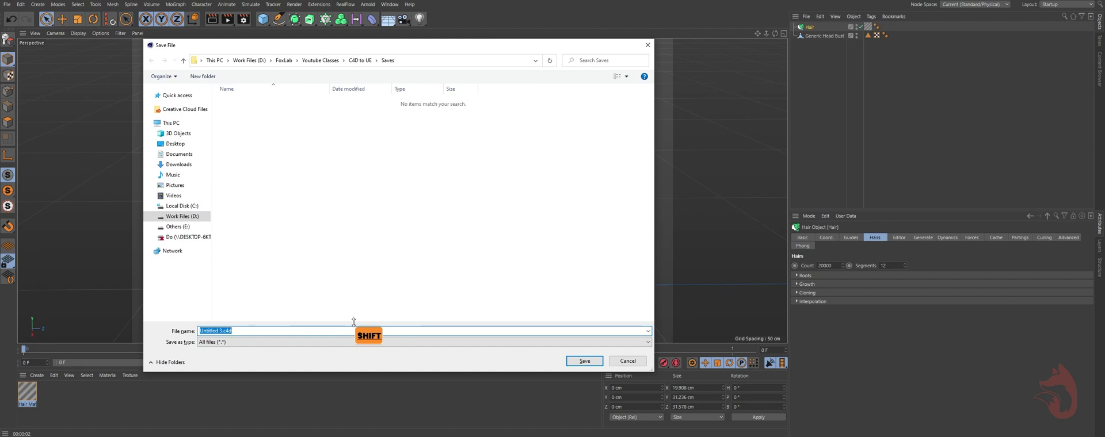
text(Hair)
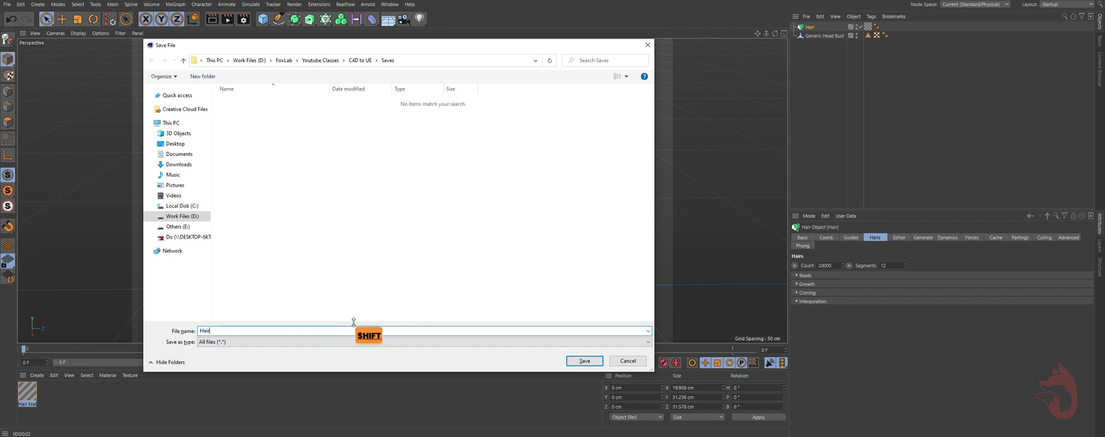
text(ToUE)
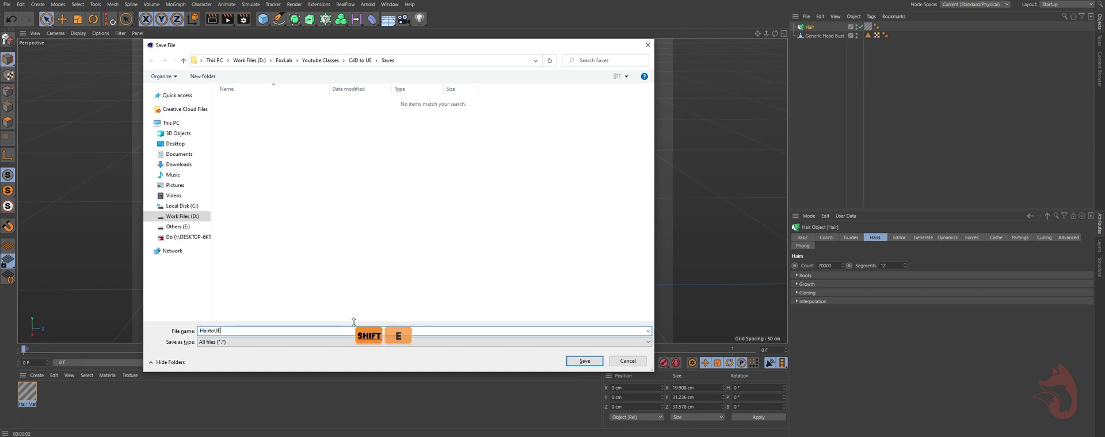
click(585, 360)
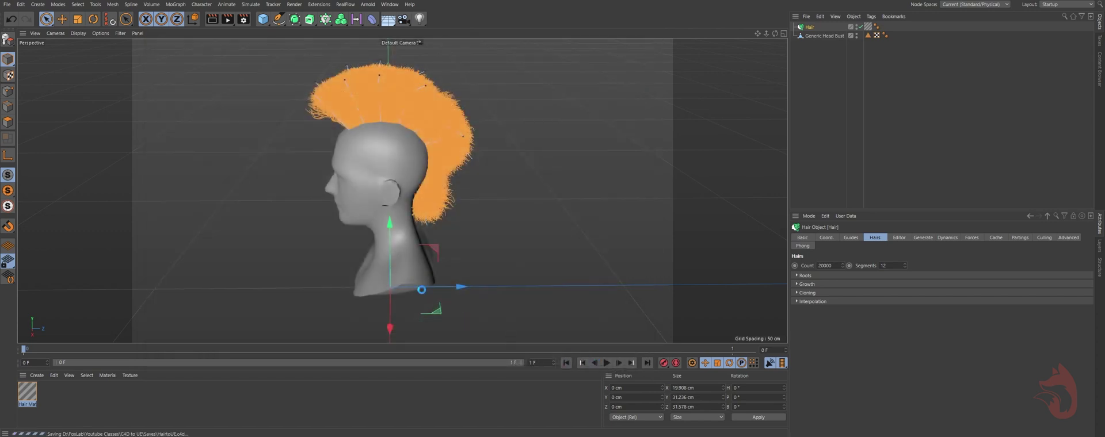
Tick Save Animation Cache and Save Material Cache in the Project Settings' Cineware tab.
click(842, 123)
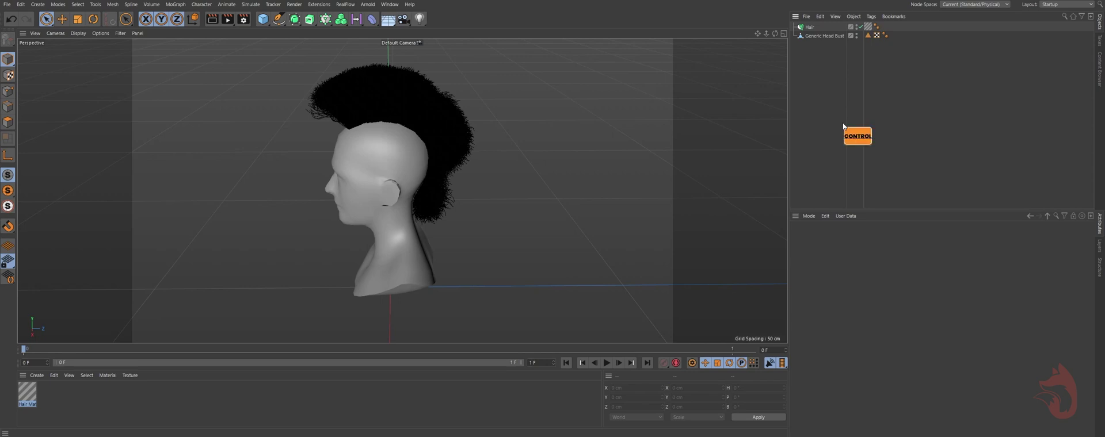
key(ctrl+d)
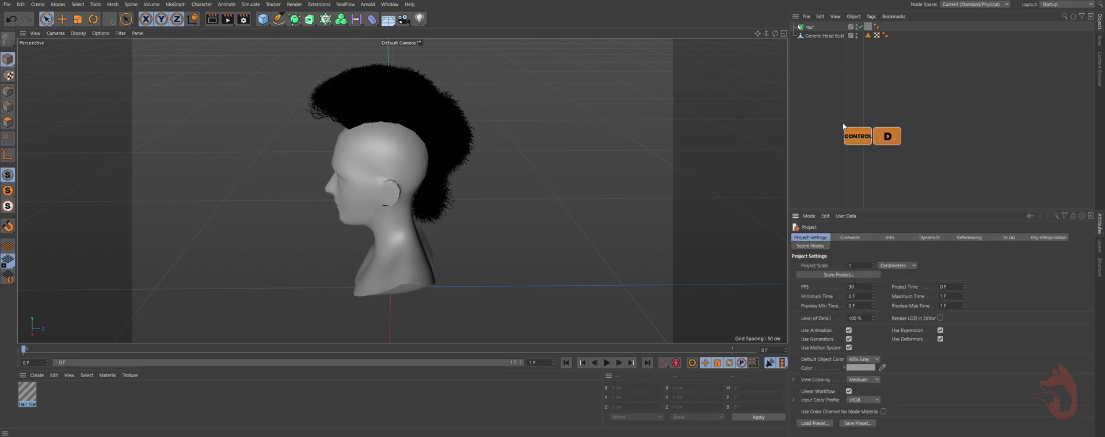
click(795, 216)
click(832, 249)
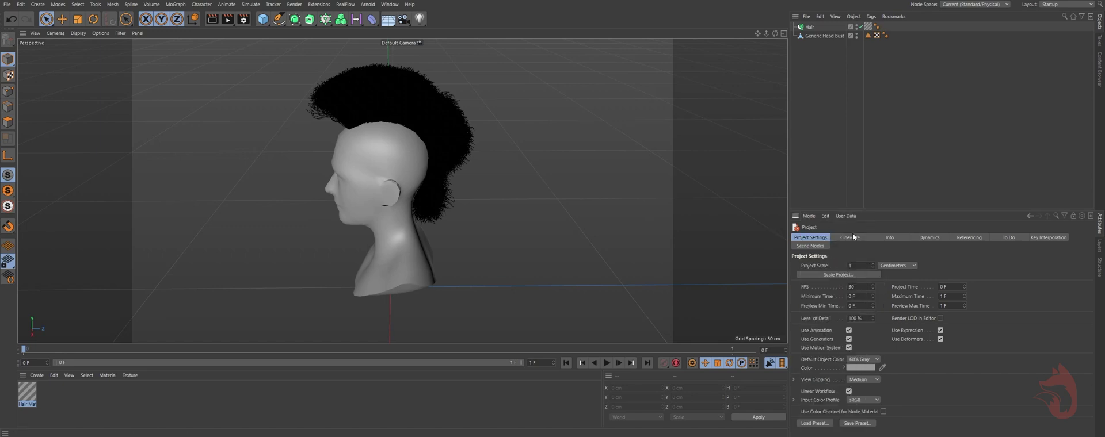
click(854, 238)
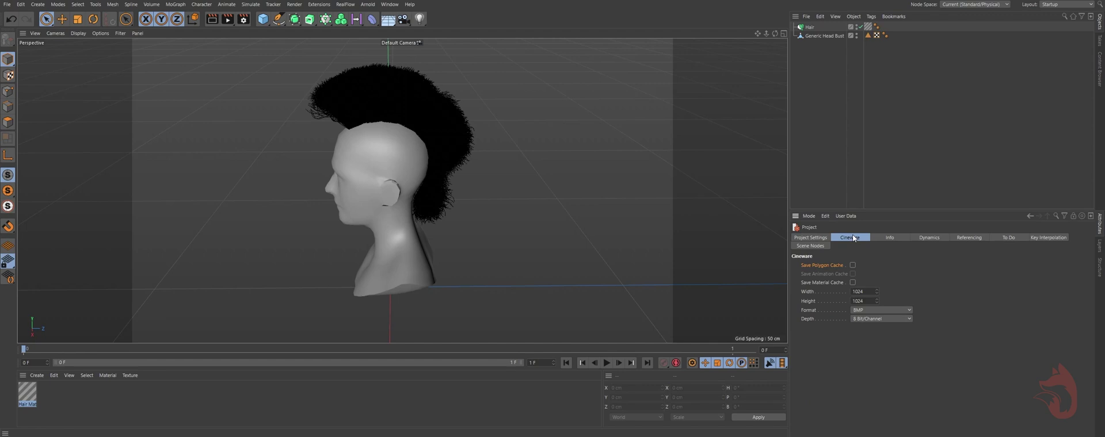
click(852, 274)
click(852, 282)
click(879, 311)
Save the scene and bake the Hair object as an Alembic hair object.
click(812, 27)
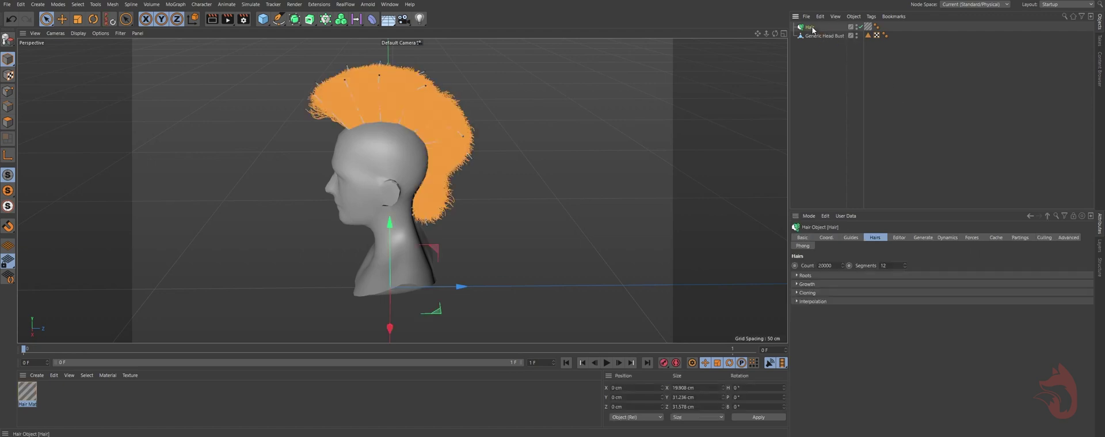
key(ctrl+s)
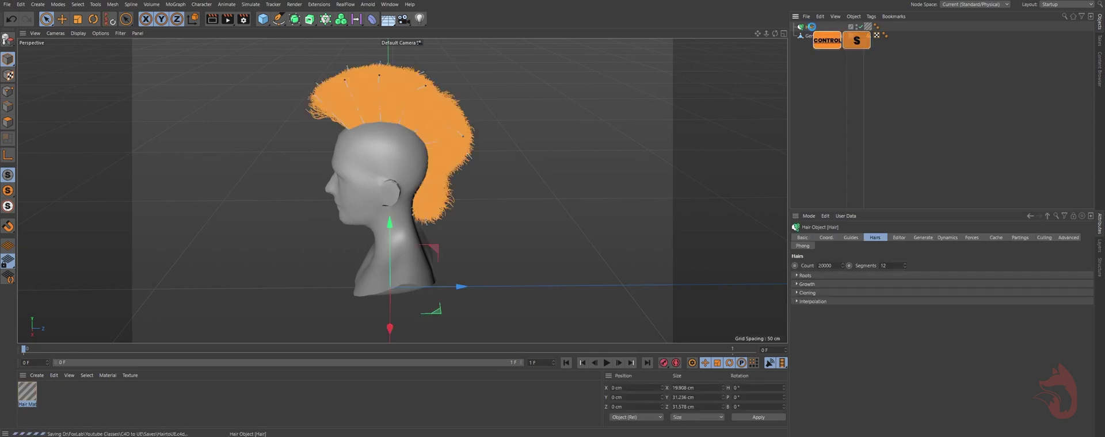
key(ctrl)
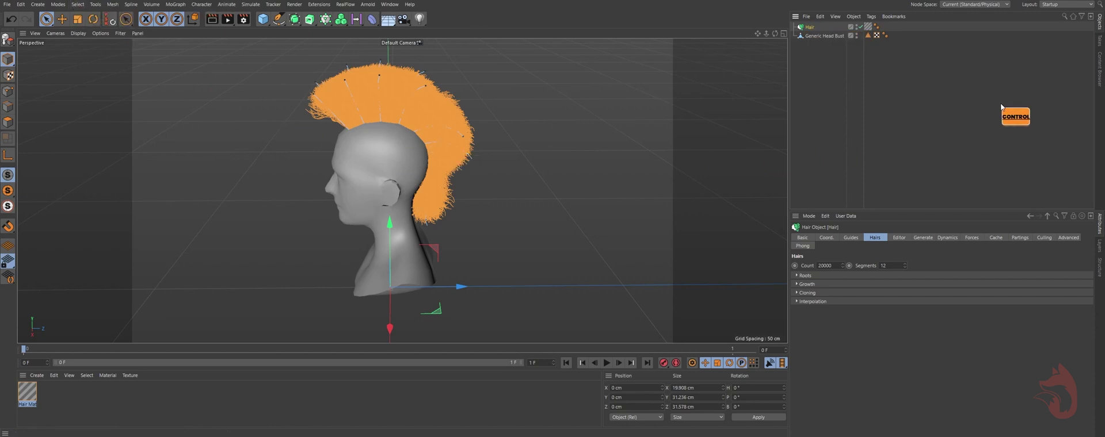
right_click(812, 28)
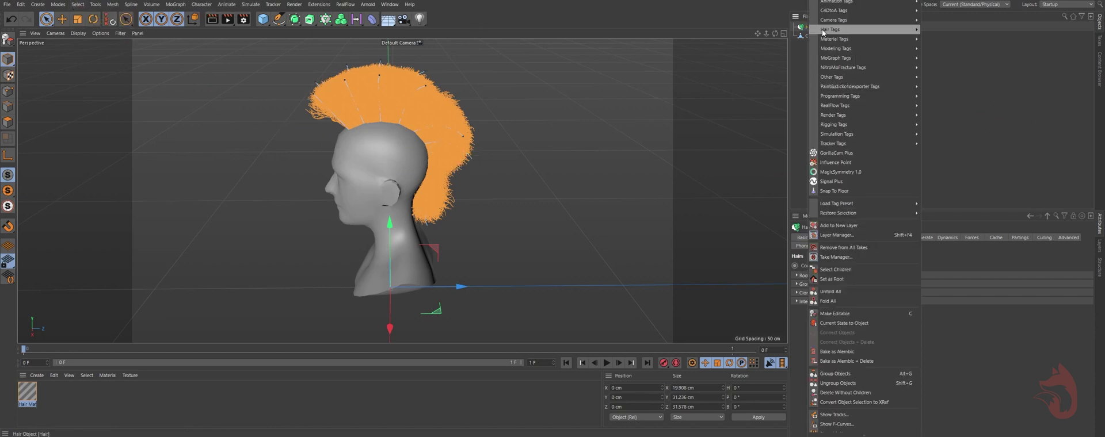
click(838, 351)
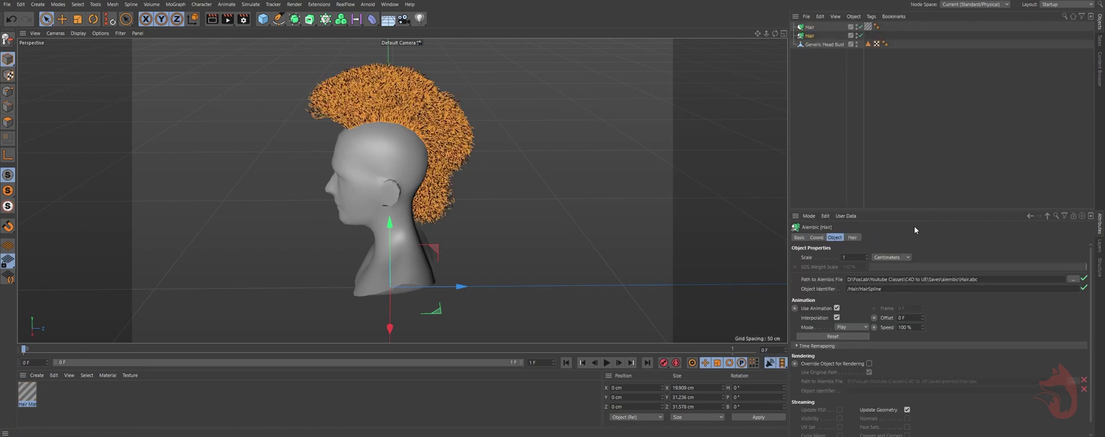
double_click(542, 363)
Set the timeline end frame back to 90 and save the scene.
text(90)
key(Return)
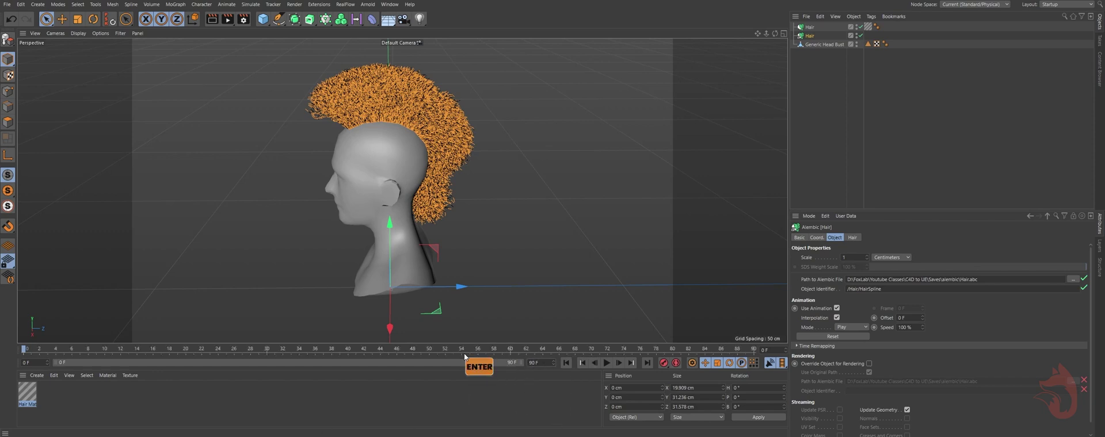
key(ctrl+s)
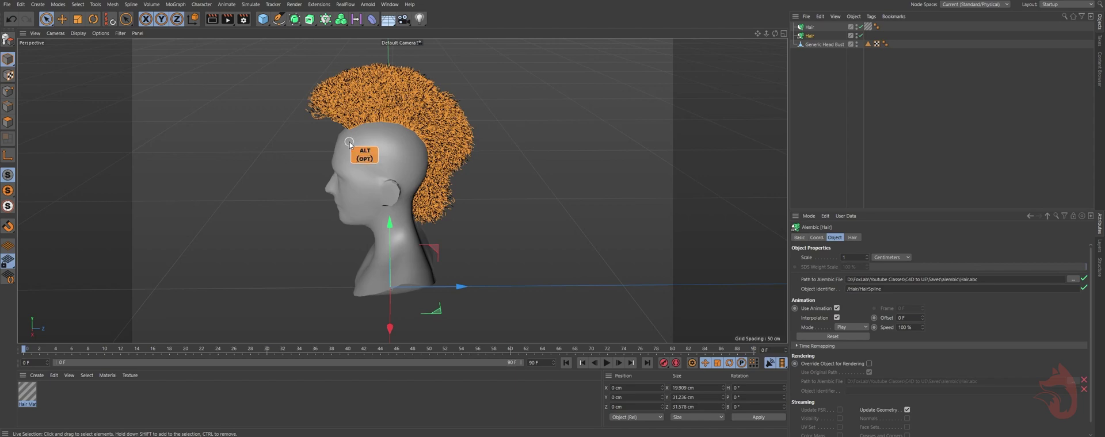
Orbit around the head, comparing the original Hair object with the baked Alembic hair.
mouse_move(350, 142)
alt+mouse_down()
mouse_move(442, 135)
mouse_move(346, 128)
mouse_move(401, 158)
mouse_move(352, 145)
alt+mouse_up()
alt+drag(443, 139, 477, 146)
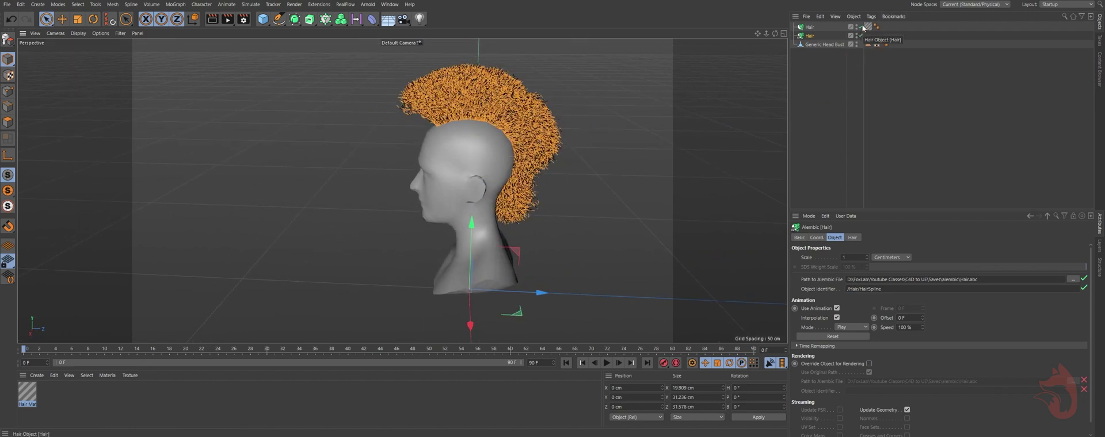
alt+drag(420, 109, 538, 103)
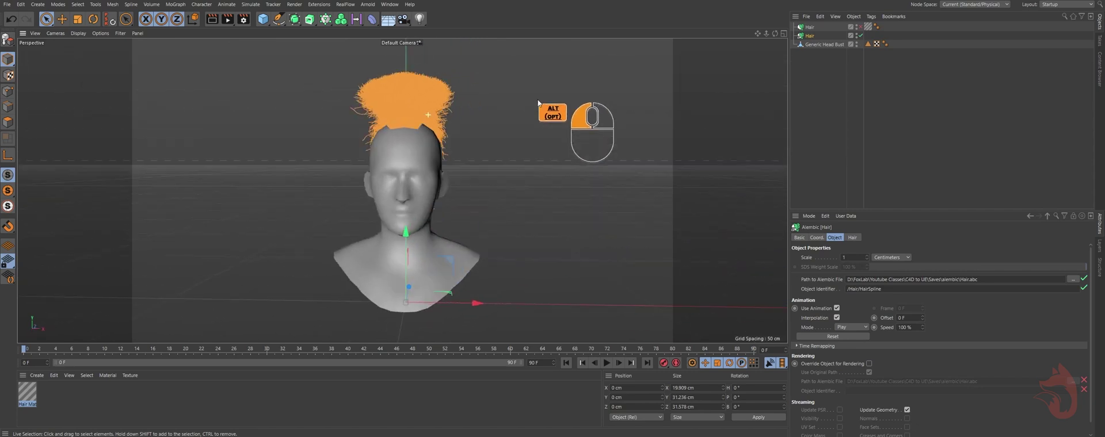
click(809, 28)
click(809, 37)
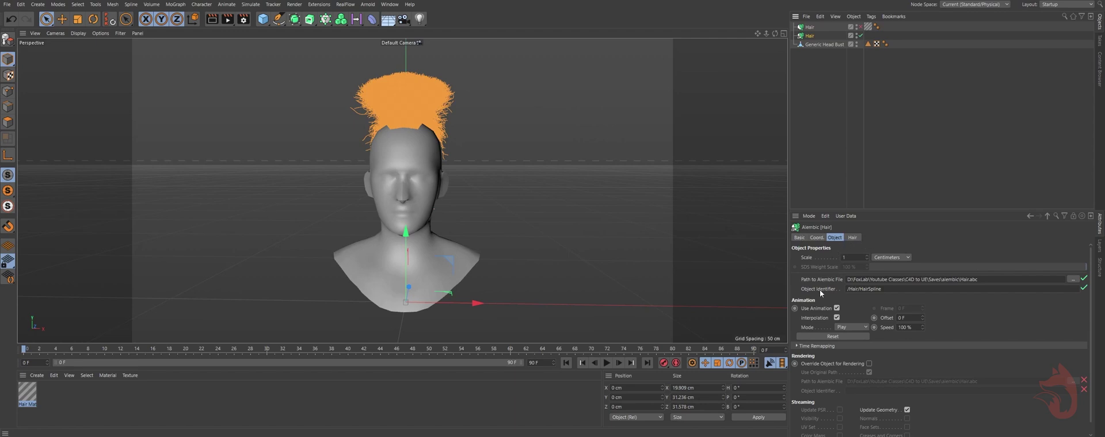
click(809, 28)
click(809, 37)
Save the scene again and launch Unreal Engine 4.26 from the Epic launcher.
key(ctrl+s)
key(alt+Tab)
click(977, 52)
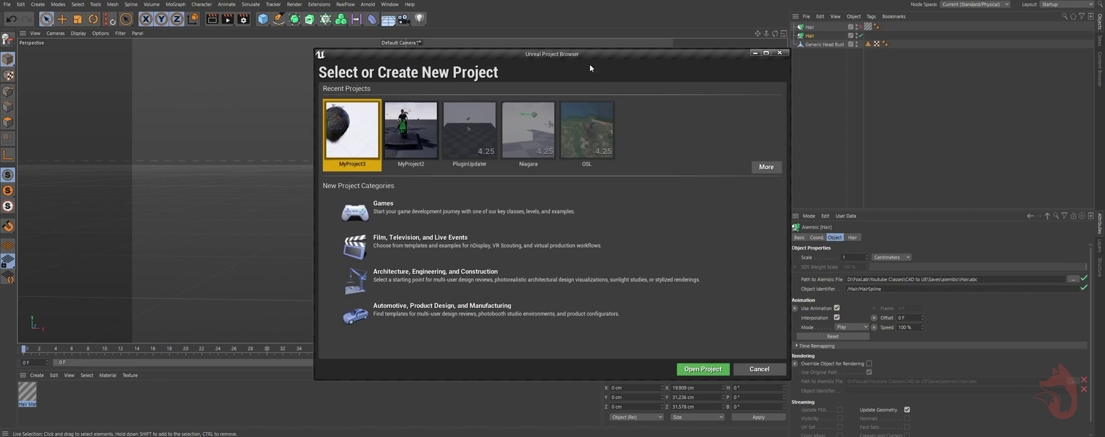
Choose the Film, Television and Live Events category with the Blank template.
drag(490, 55, 345, 56)
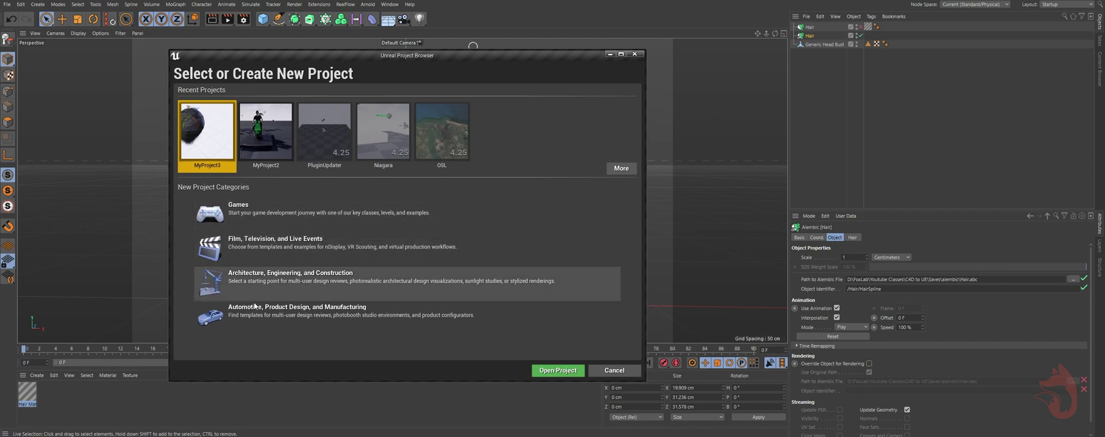
click(248, 247)
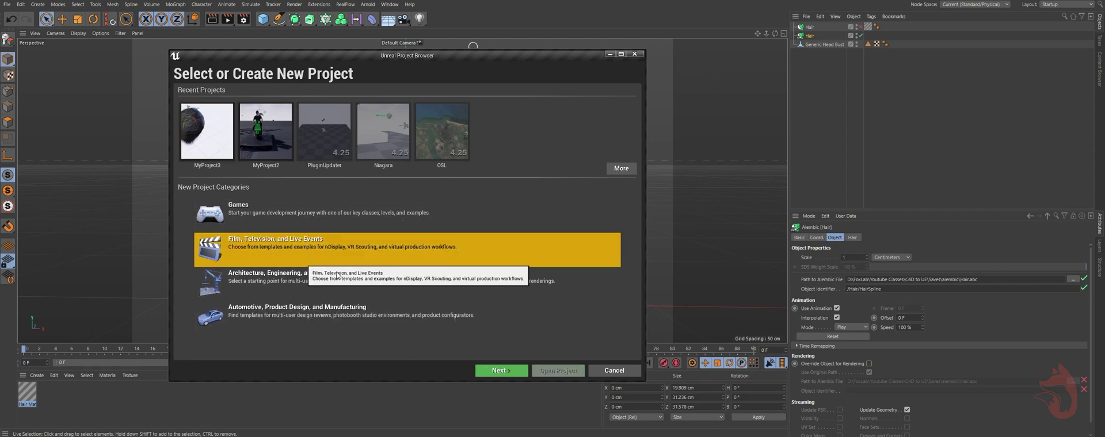
click(500, 370)
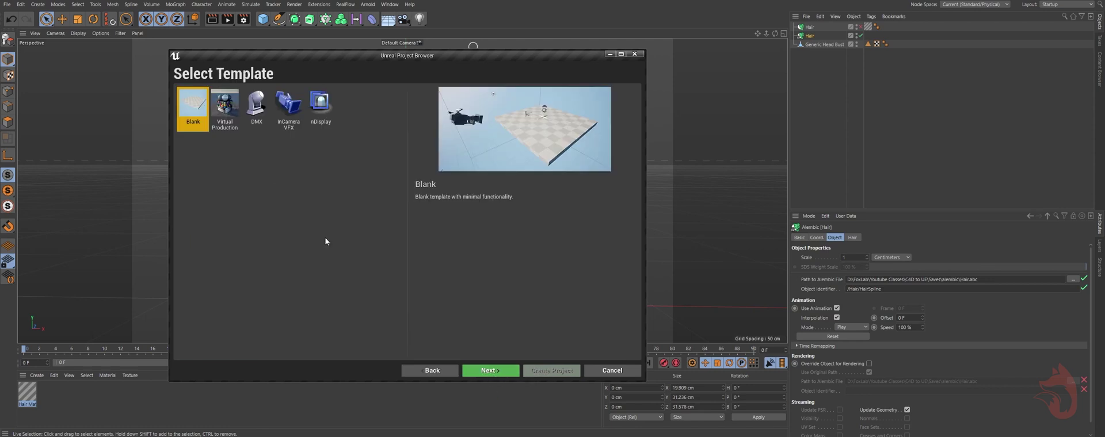
click(212, 134)
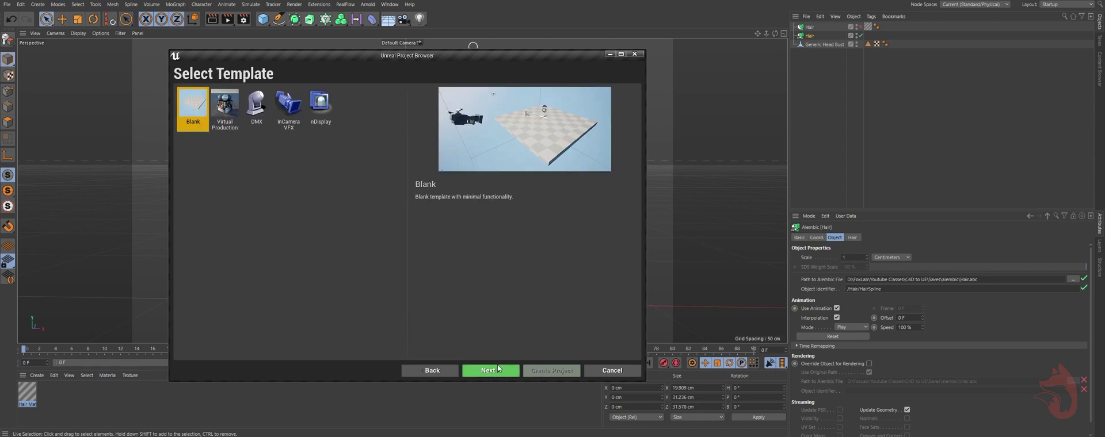
click(499, 370)
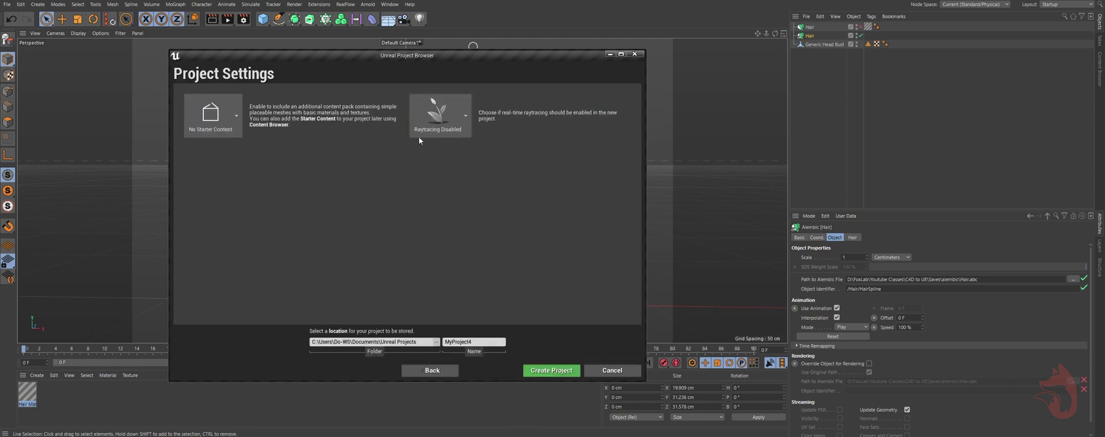
Enable raytracing, name the project C4dHairTut, and create it.
click(435, 117)
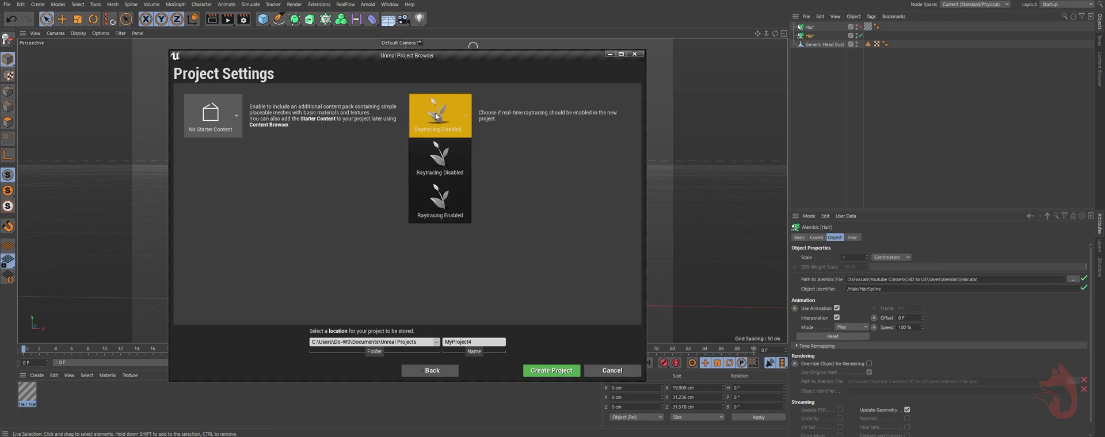
click(440, 210)
click(480, 342)
text(C4dHairTut)
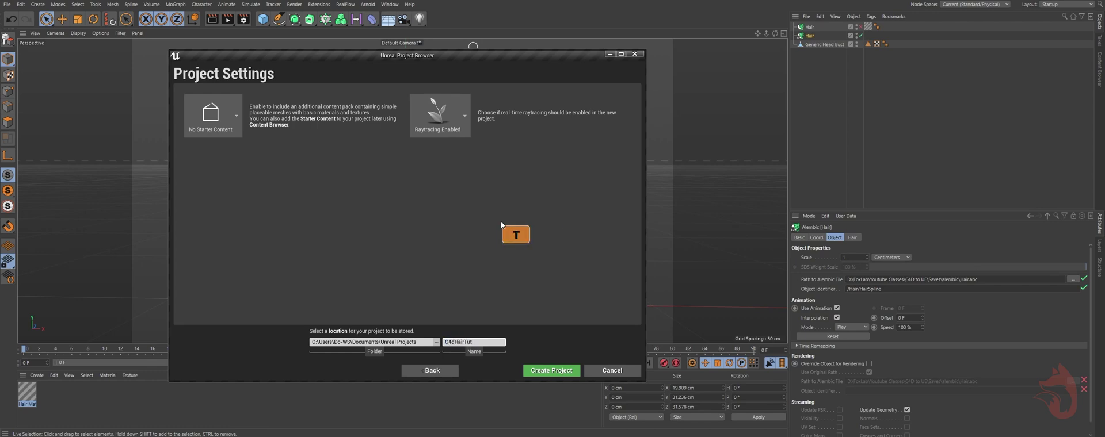
click(551, 372)
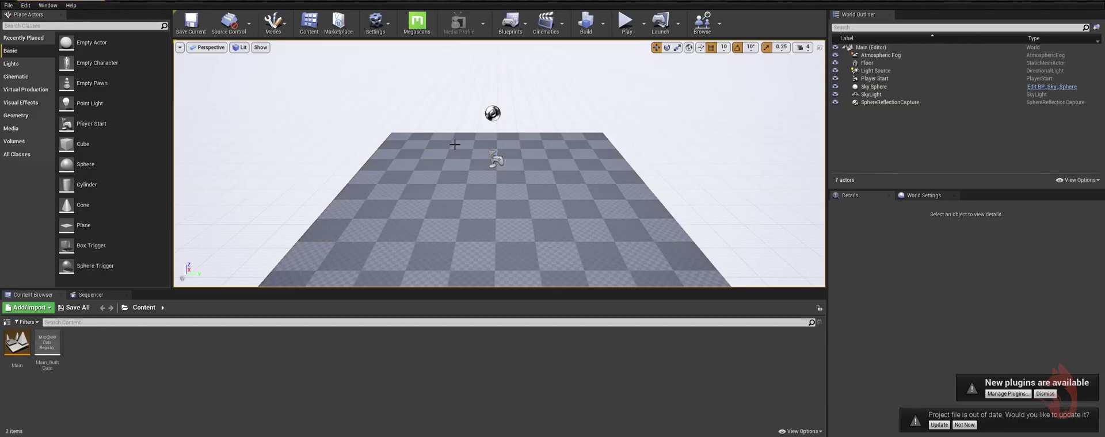
Enable the Alembic Groom Importer and Groom plugins.
click(376, 23)
click(398, 69)
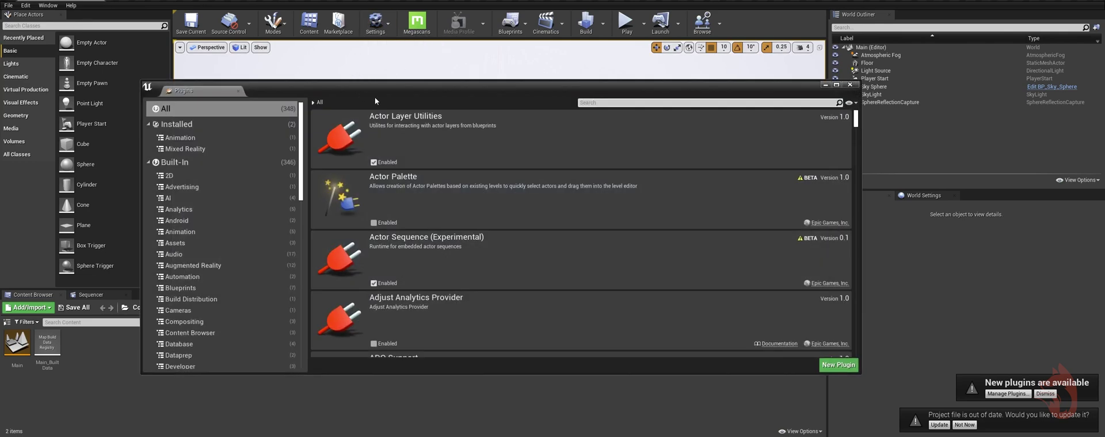
drag(391, 96, 340, 101)
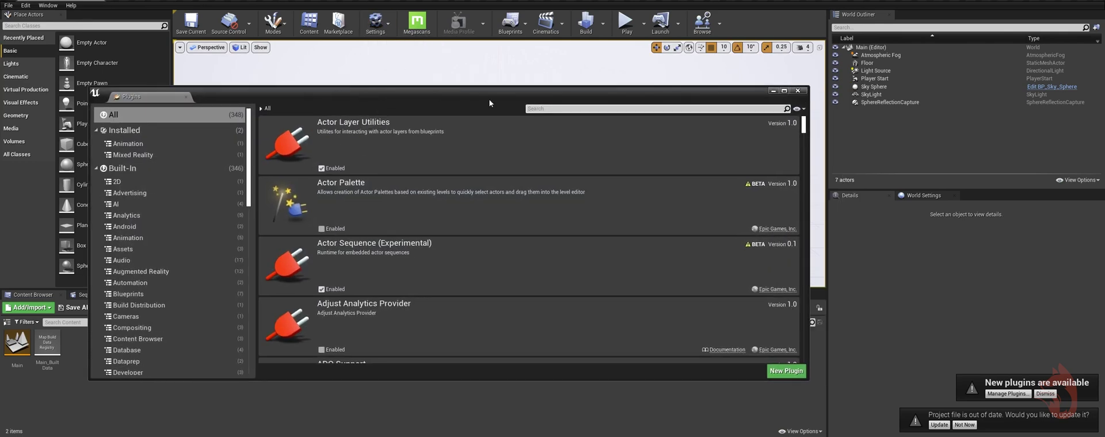
click(546, 109)
text(groo)
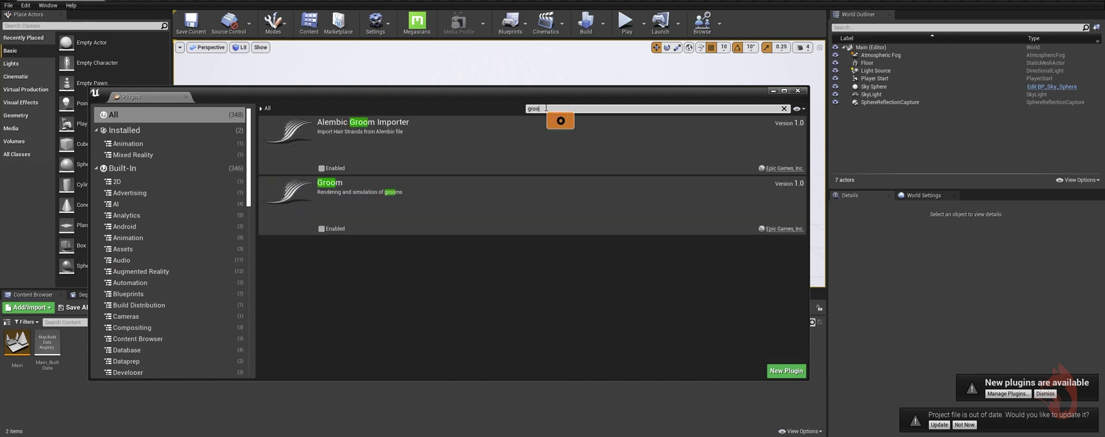
click(321, 169)
click(321, 228)
Enable the beta Datasmith C4D Importer plugin and close the Plugins window.
click(541, 108)
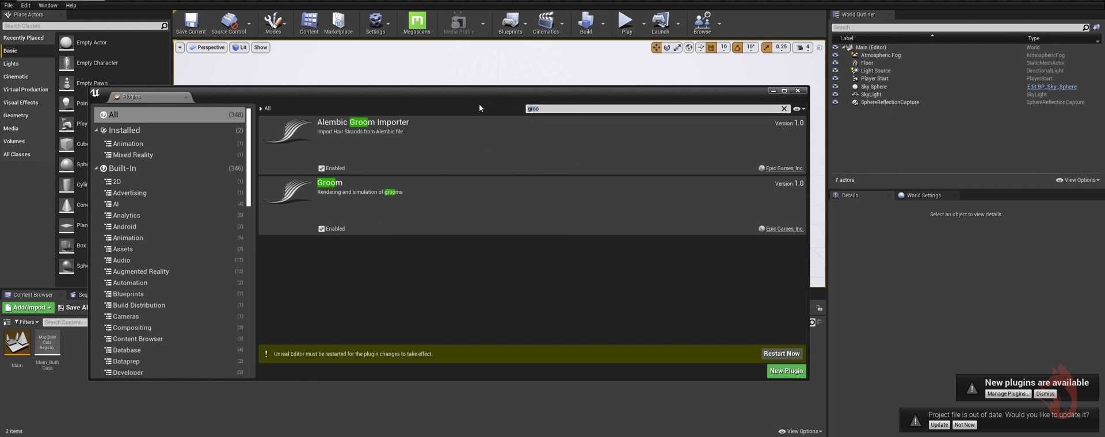
text(datas)
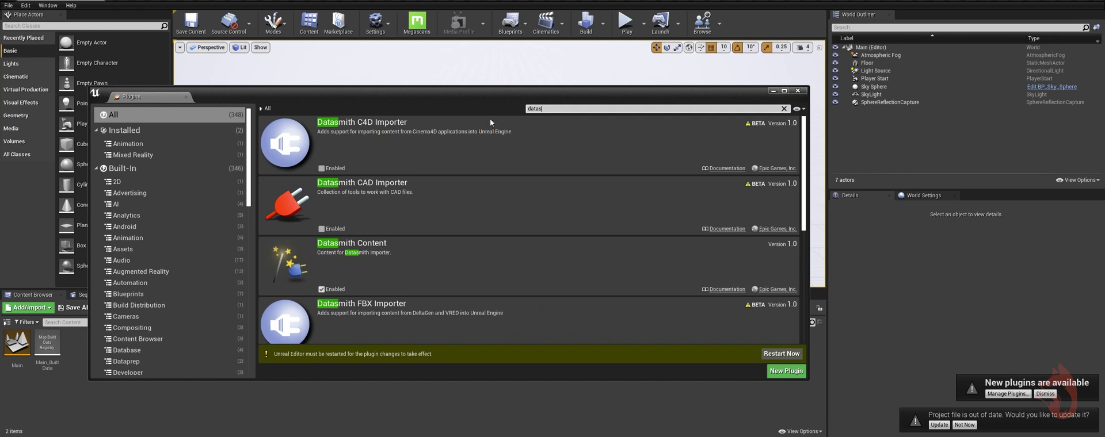
click(326, 169)
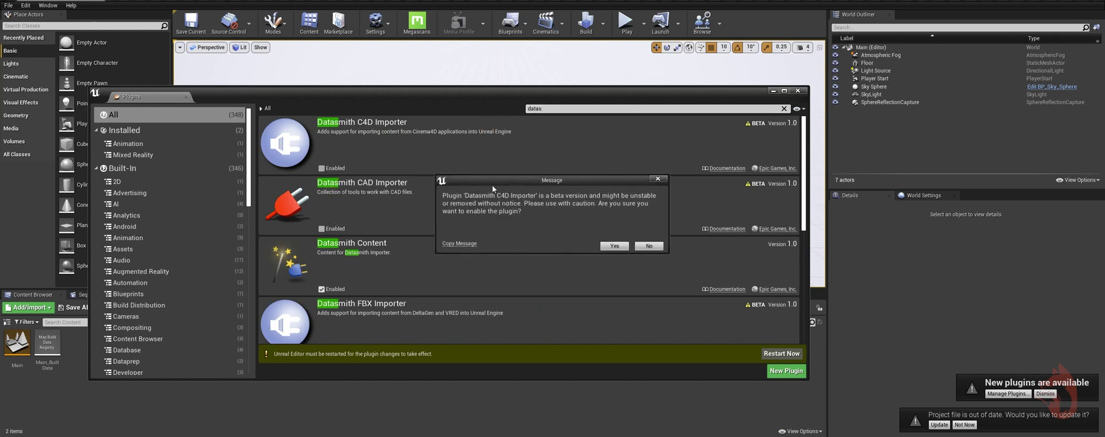
click(613, 245)
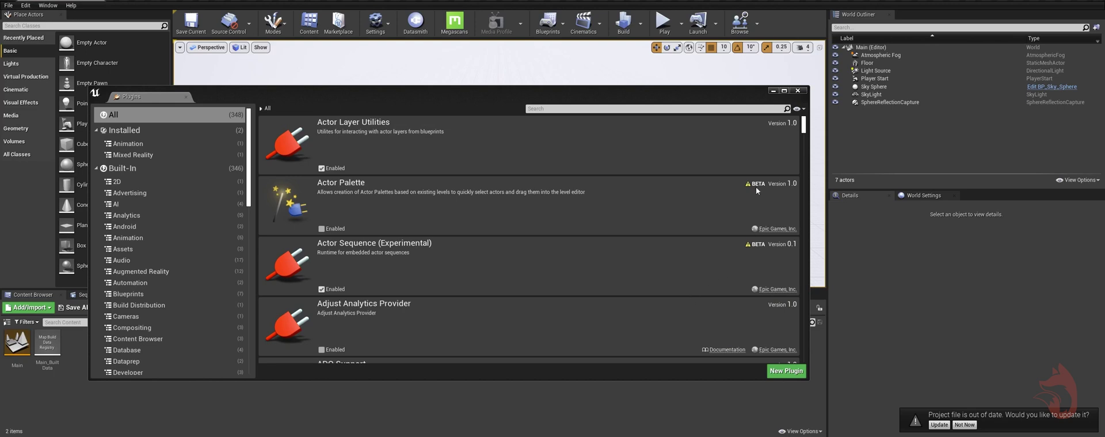
click(798, 90)
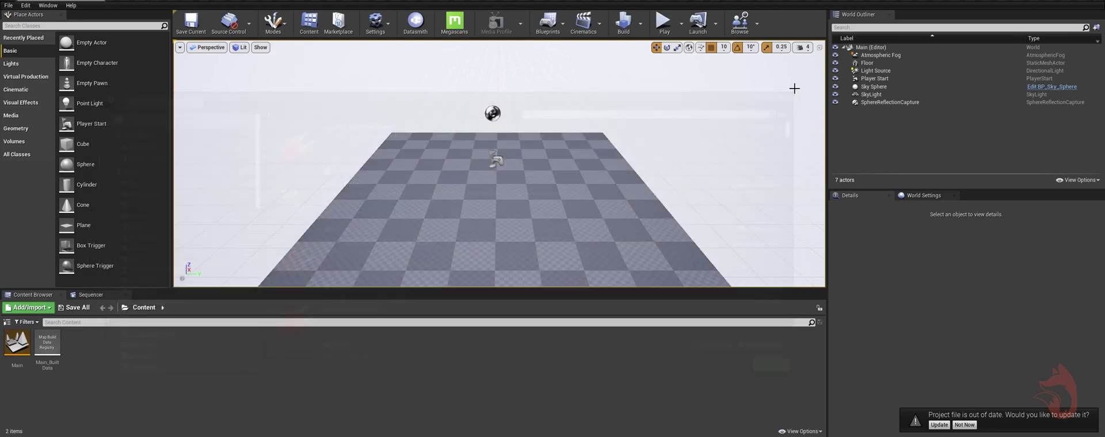
Update the out-of-date project file from the notification.
click(939, 425)
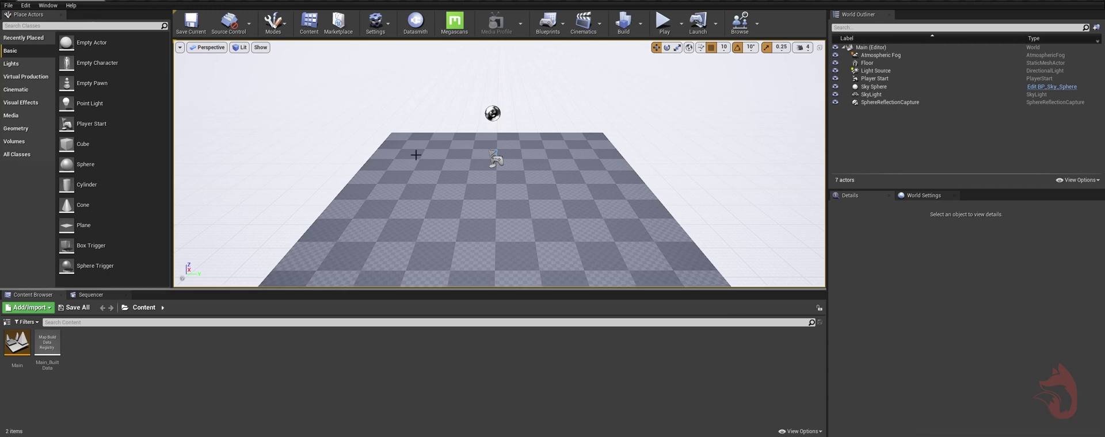
key(alt)
alt+drag(425, 176, 454, 198)
Turn on Invert Right Mouse Dolly YAxis and Invert Middle Mouse Pan in Editor Preferences.
click(378, 32)
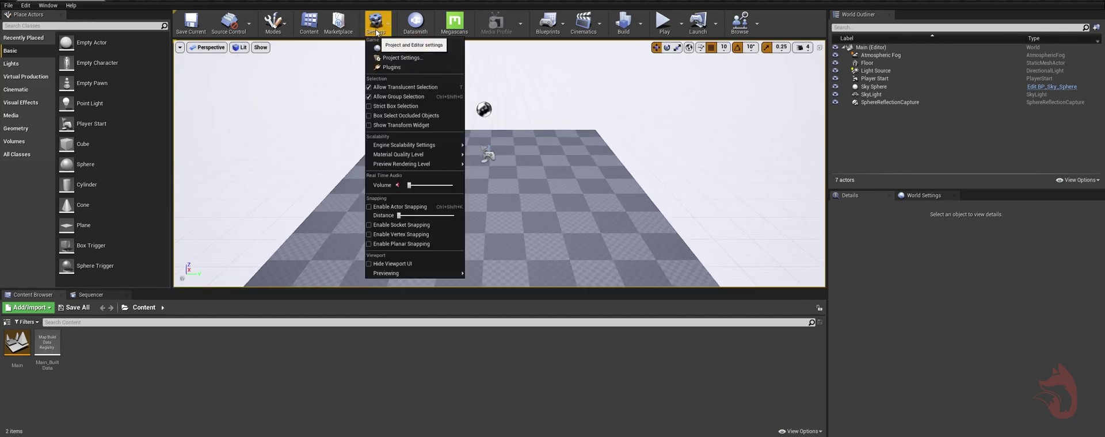
click(376, 26)
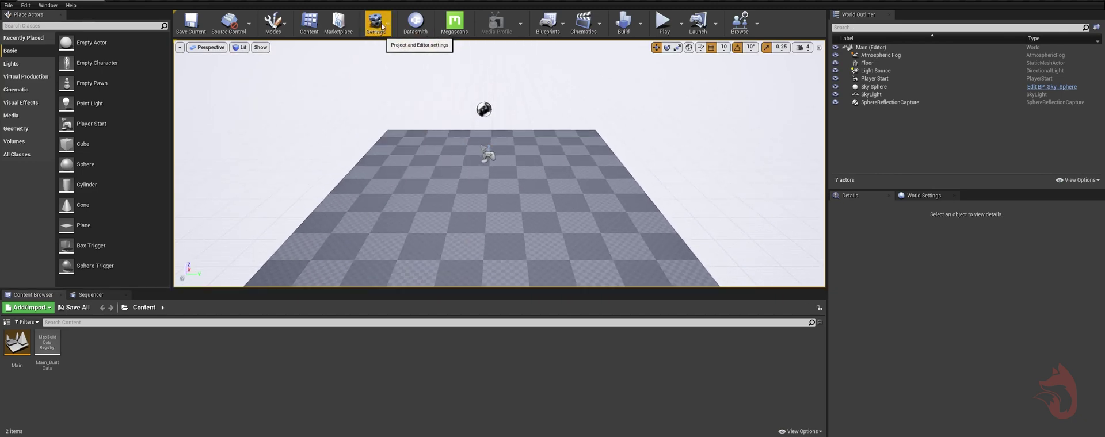
click(26, 5)
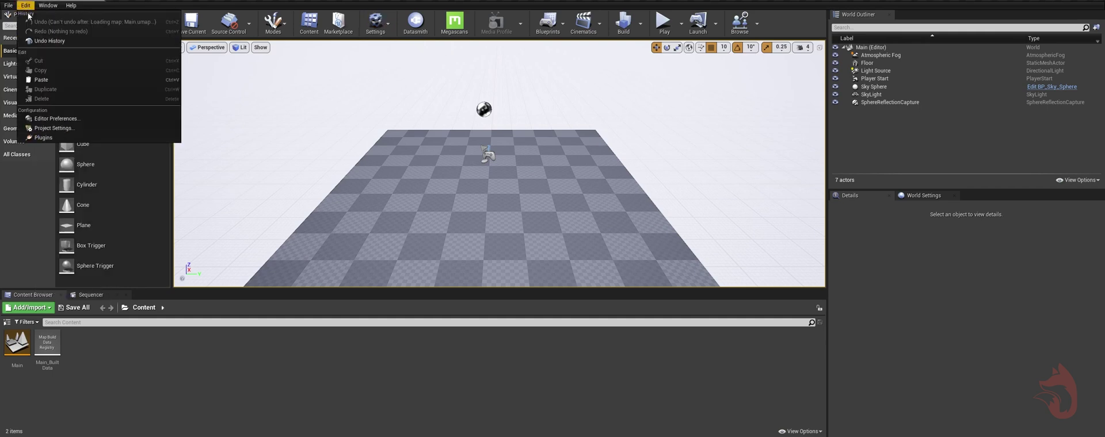
click(56, 118)
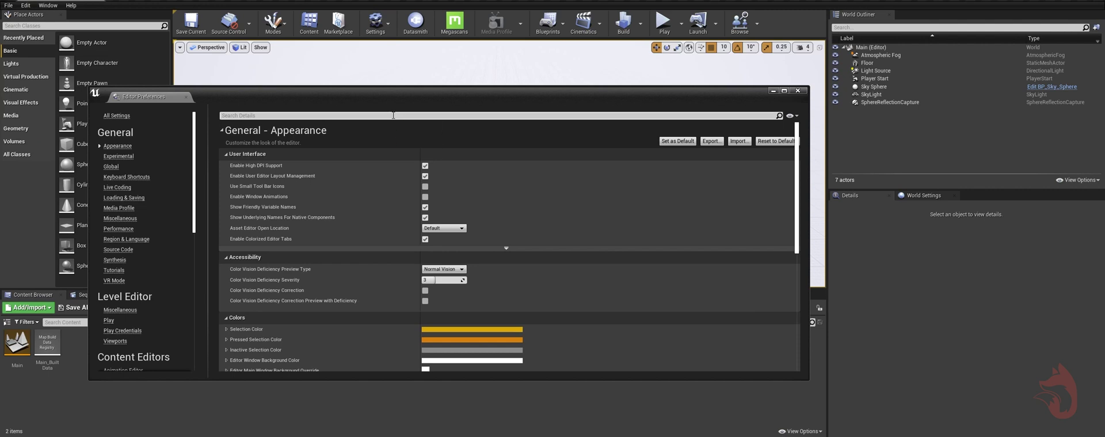
click(393, 115)
text(inver)
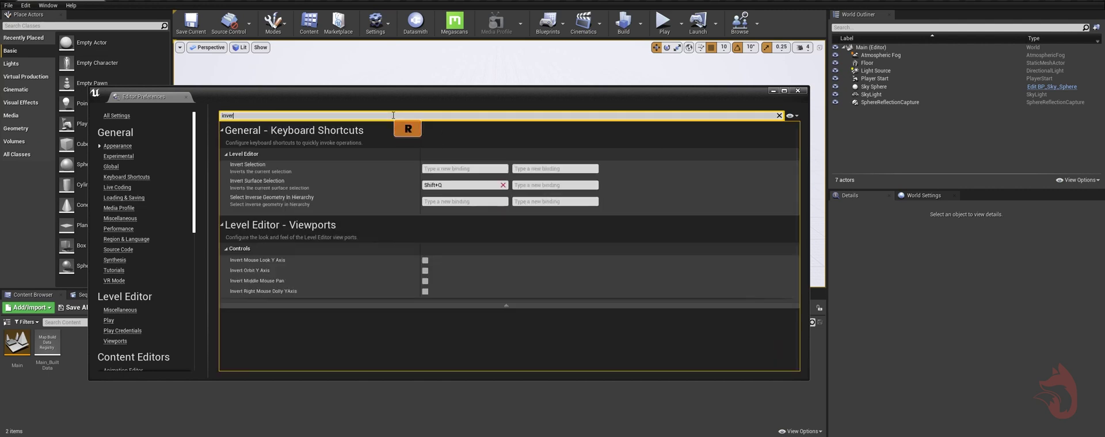
click(426, 291)
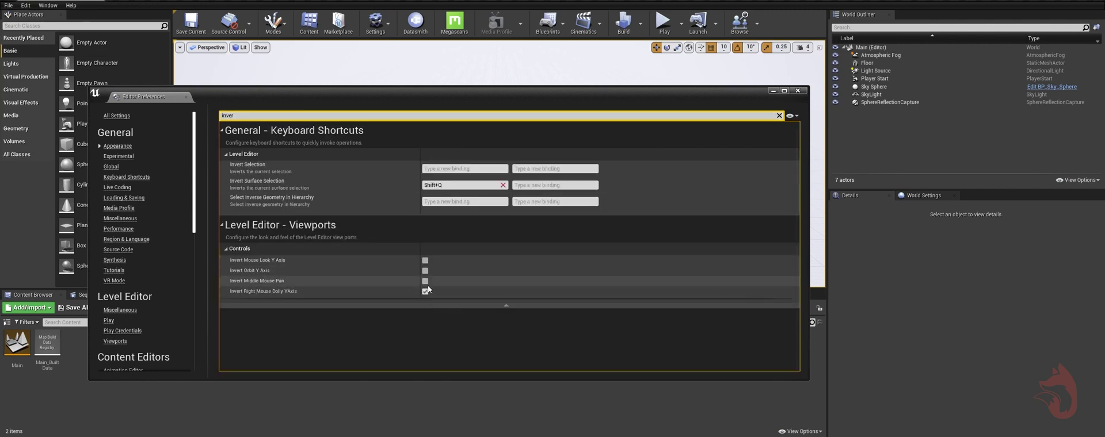
click(426, 281)
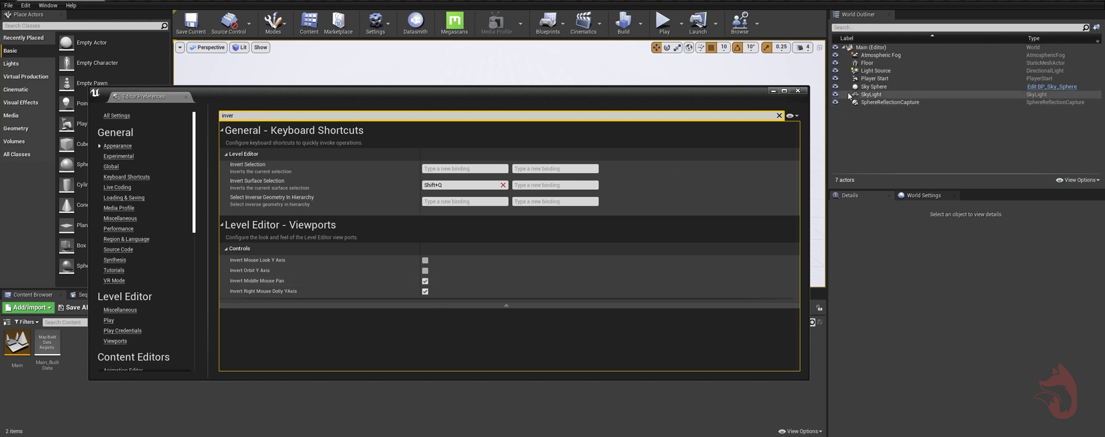
click(798, 91)
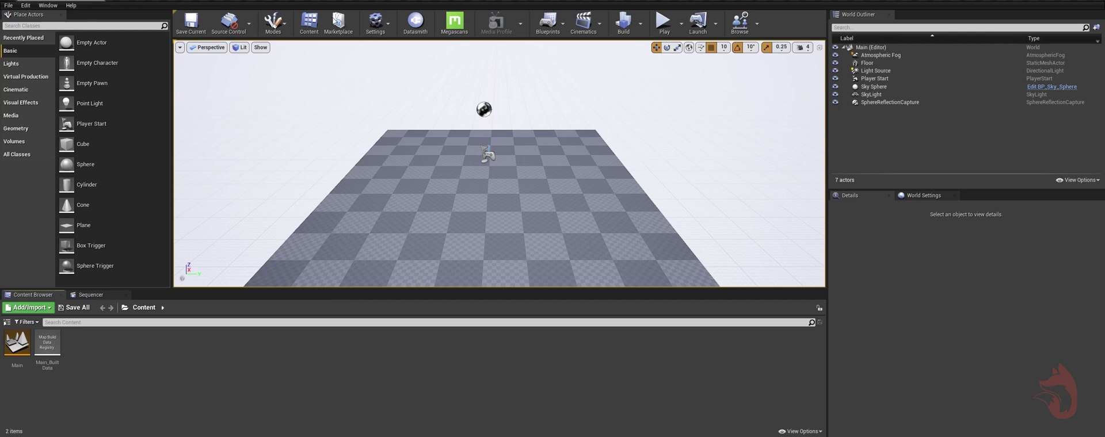
click(377, 18)
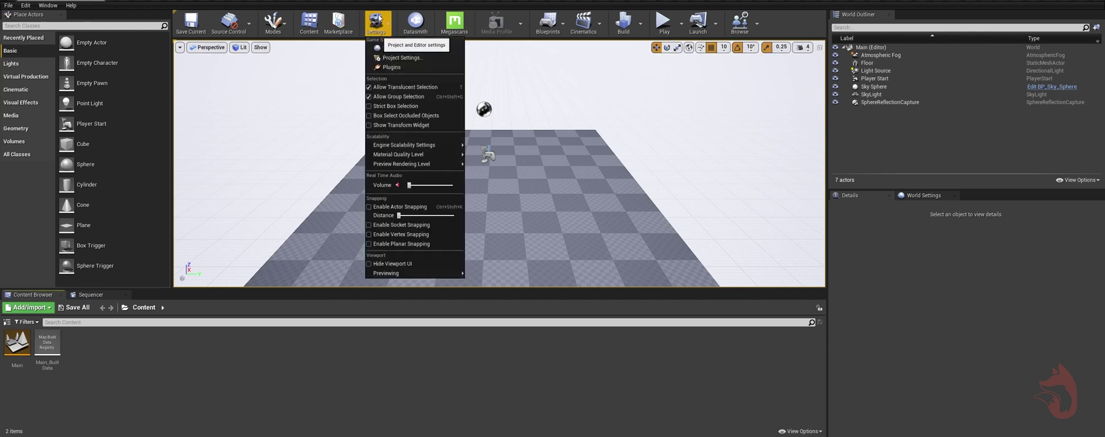
Search Project Settings for 'compute' and make sure Support Compute Skin Cache is checked.
click(411, 60)
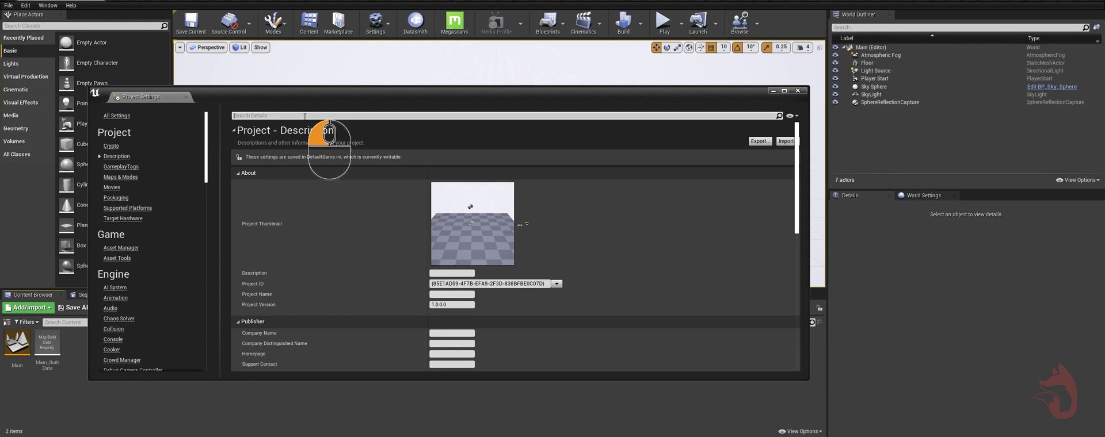
click(264, 116)
text(compute)
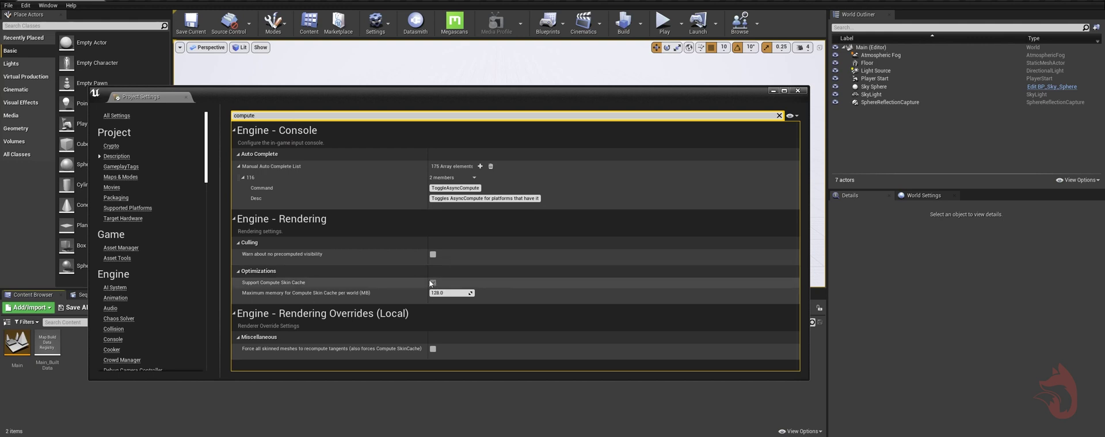
click(797, 90)
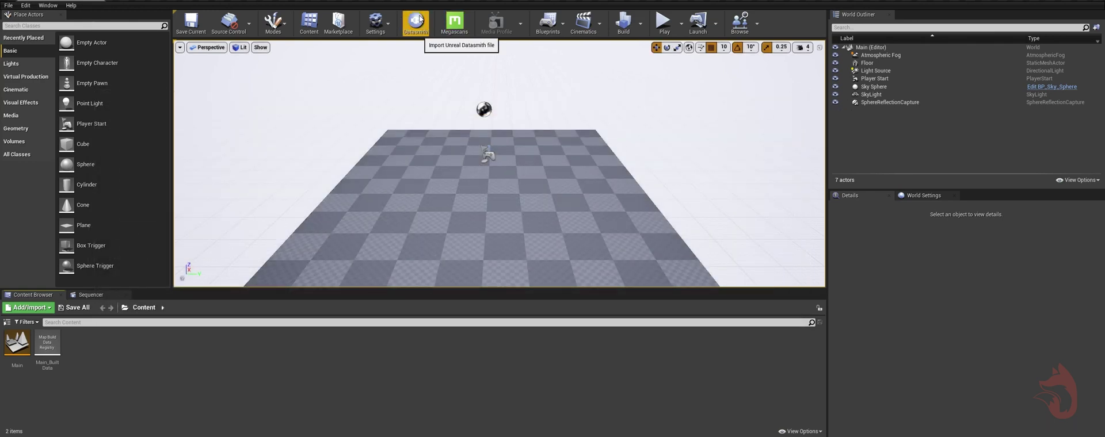
Delete the floor and import HairtoUE.c4d via Datasmith into the Content folder.
click(446, 202)
key(Delete)
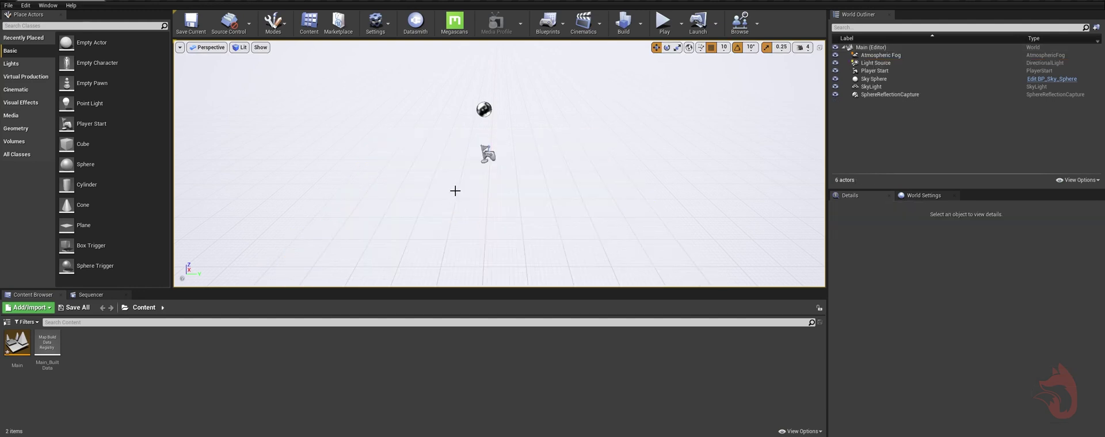
click(415, 22)
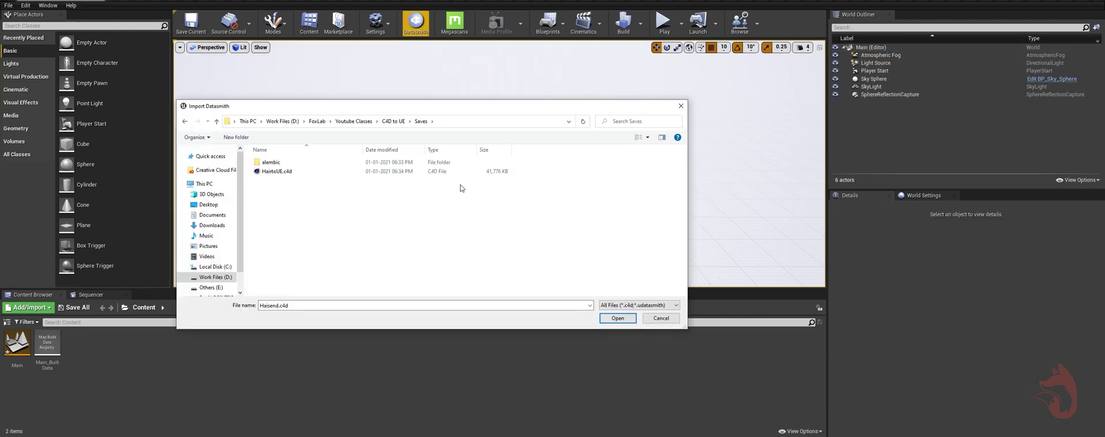
click(279, 172)
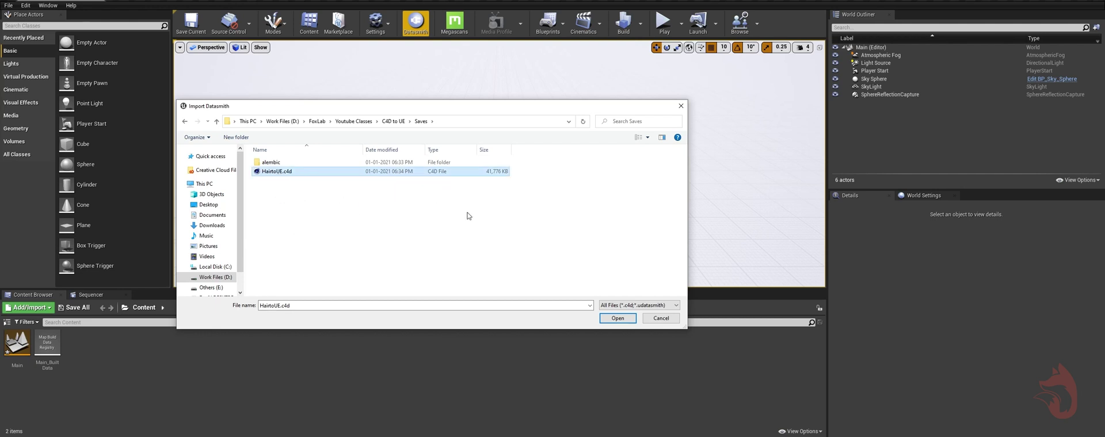
click(617, 319)
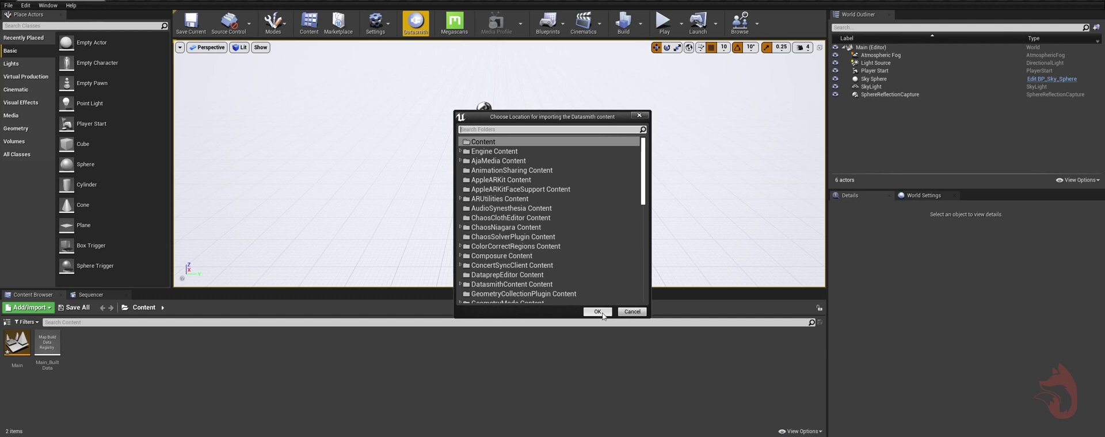
click(597, 312)
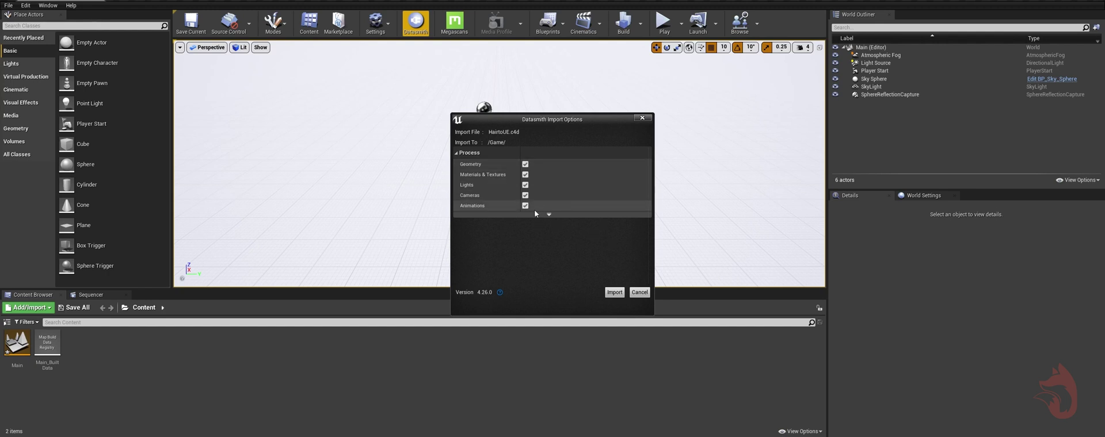
click(613, 293)
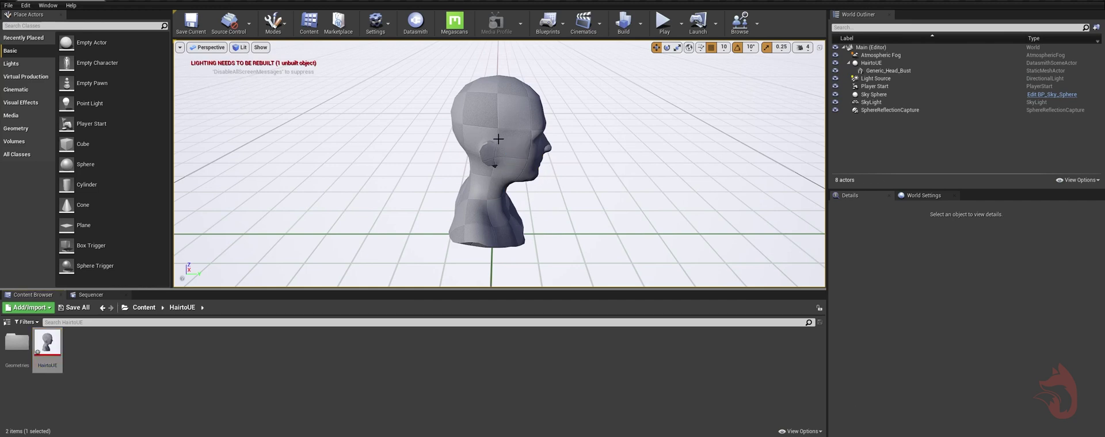
Set the viewport camera speed to 3 and turn off grid snapping.
click(523, 156)
alt+drag(575, 185, 397, 187)
mouse_move(633, 135)
alt+mouse_down()
mouse_move(644, 115)
mouse_move(630, 139)
alt+mouse_up()
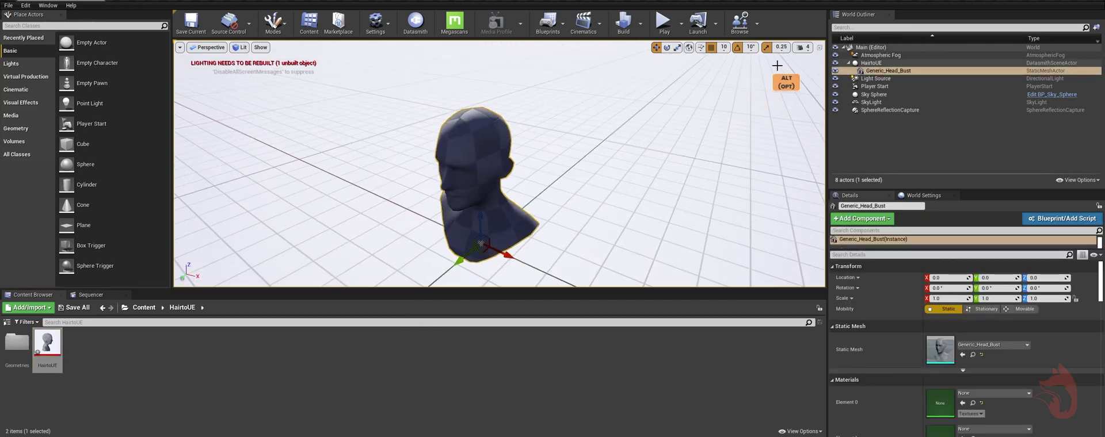
click(803, 47)
click(817, 72)
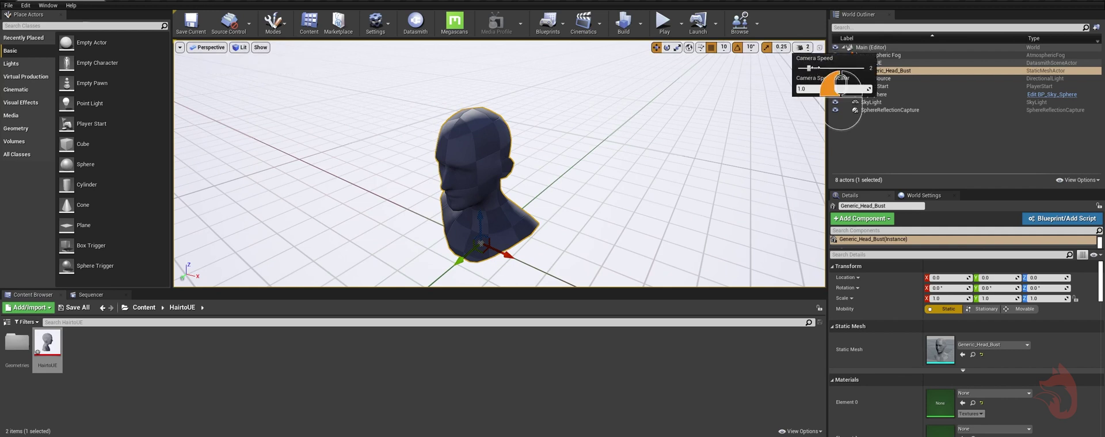
click(812, 71)
drag(810, 69, 819, 69)
alt+drag(688, 129, 653, 178)
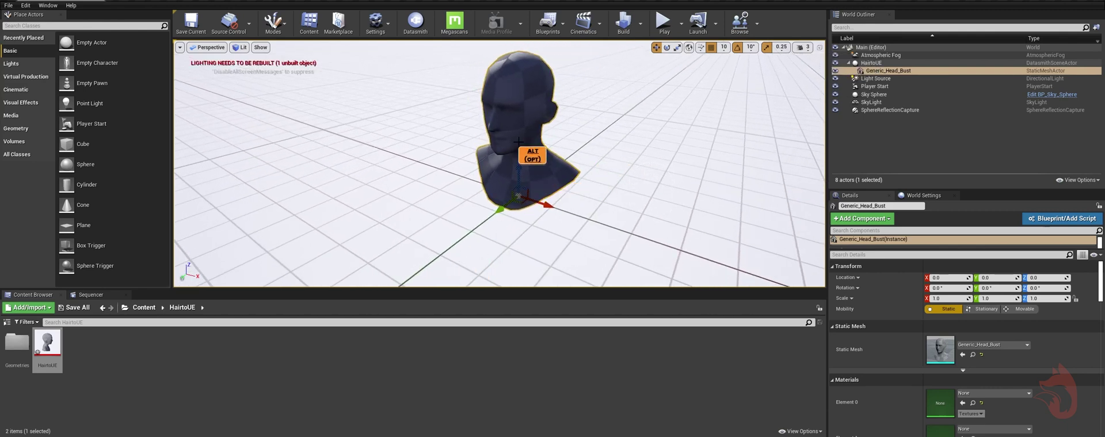
alt+drag(517, 141, 517, 159)
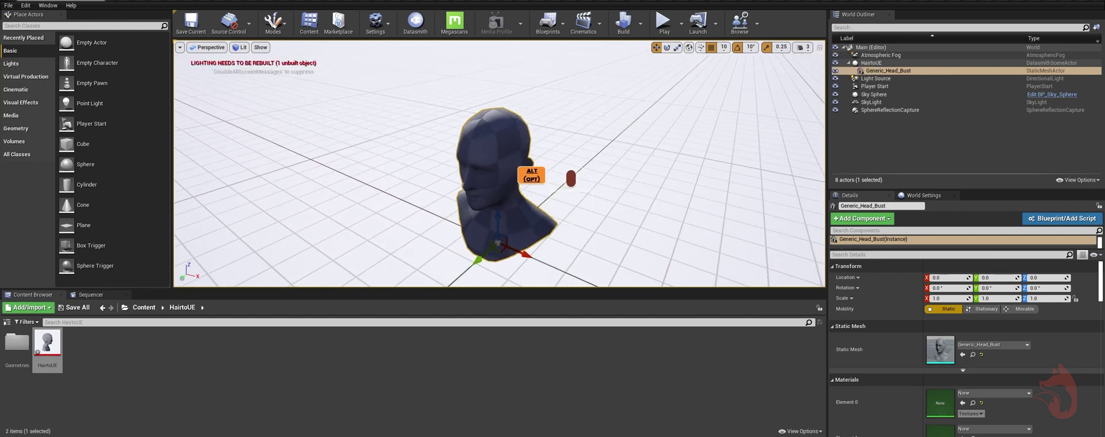
click(711, 48)
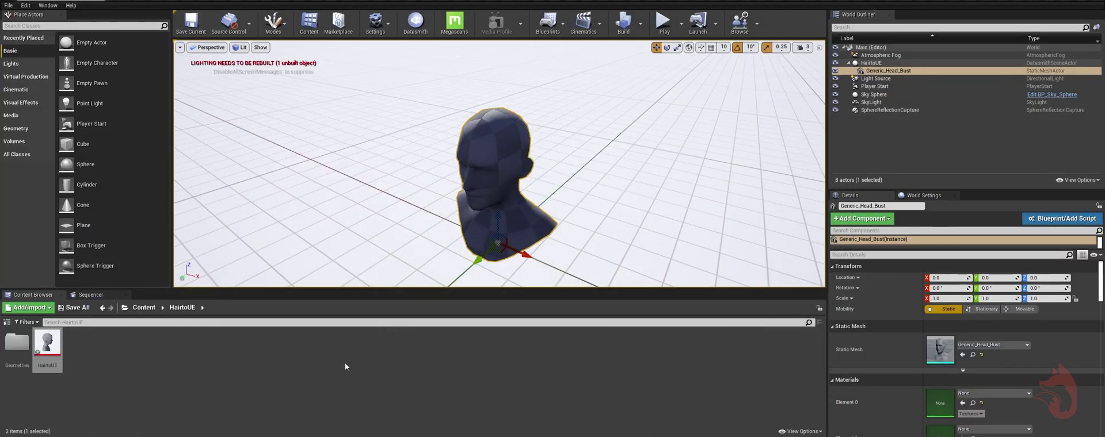
Switch to the File Explorer window showing the Saves folder.
mouse_move(345, 435)
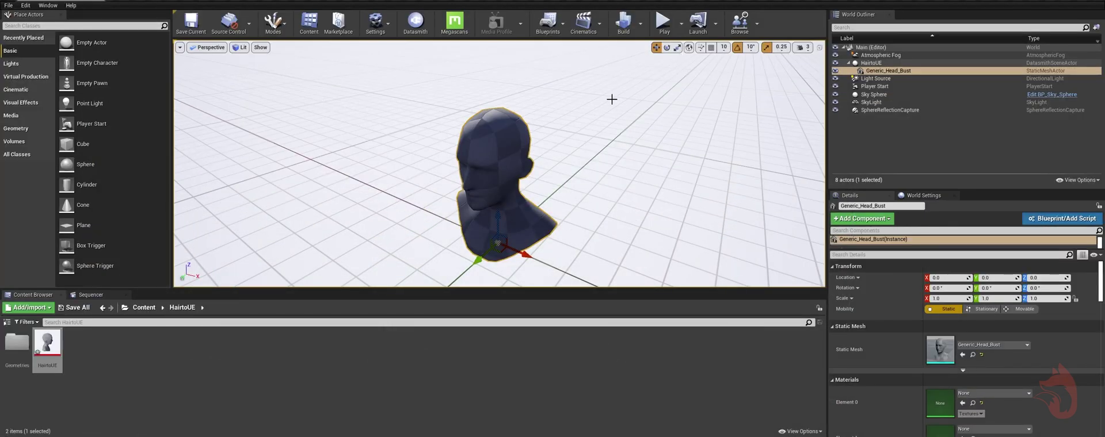
key(alt+Tab)
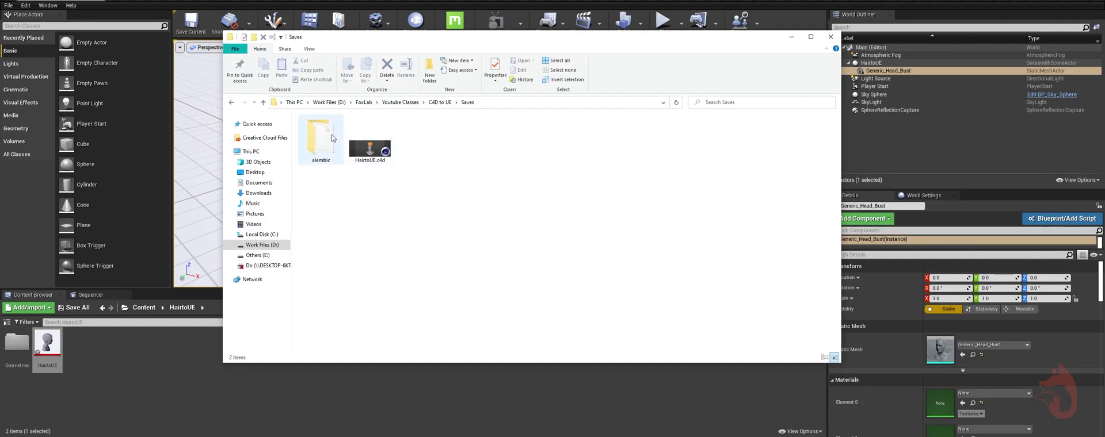
Show the Hair object's Bake as Alembic option in Cinema 4D, then dismiss the menu.
mouse_move(332, 138)
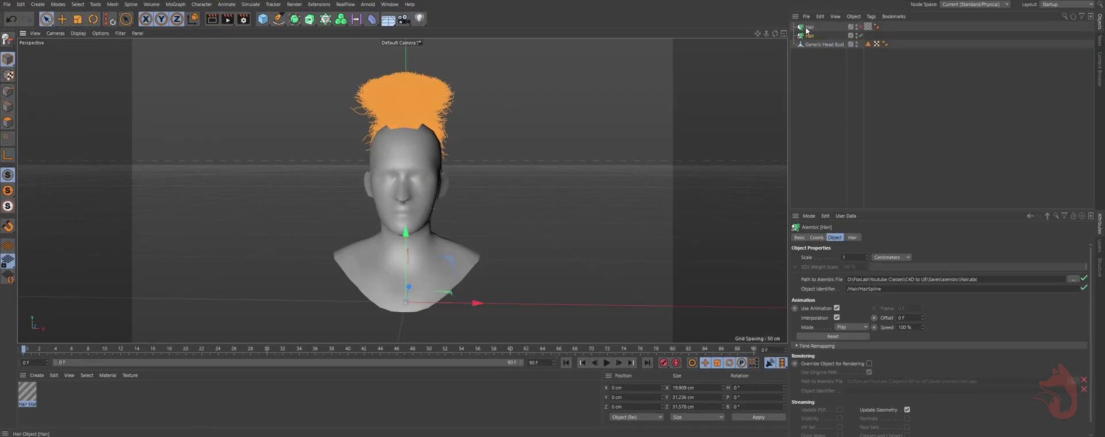
right_click(806, 31)
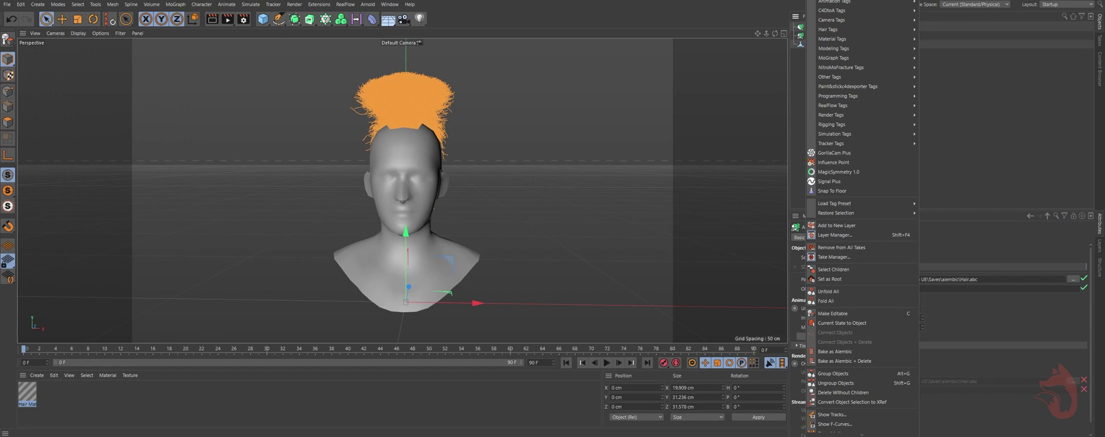
click(332, 436)
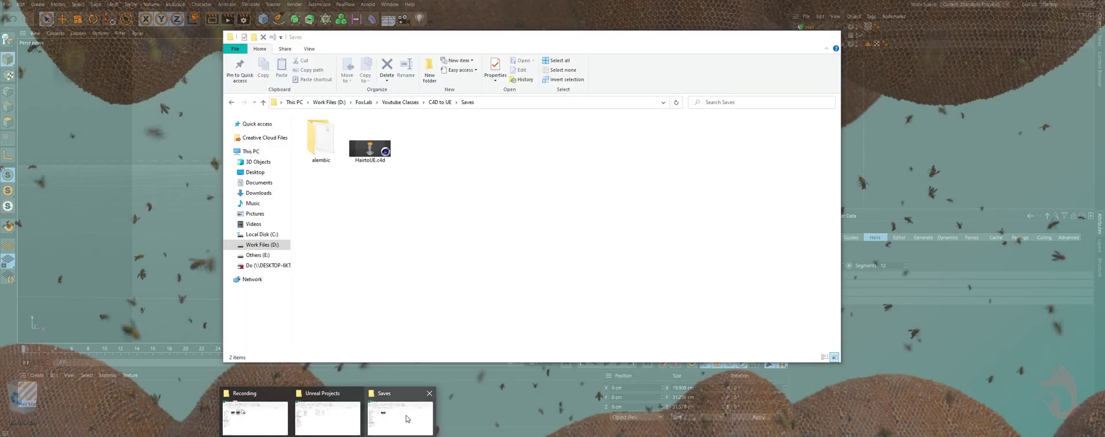
Open the alembic folder in Saves, select Hair.abc and bring it over Unreal.
click(405, 410)
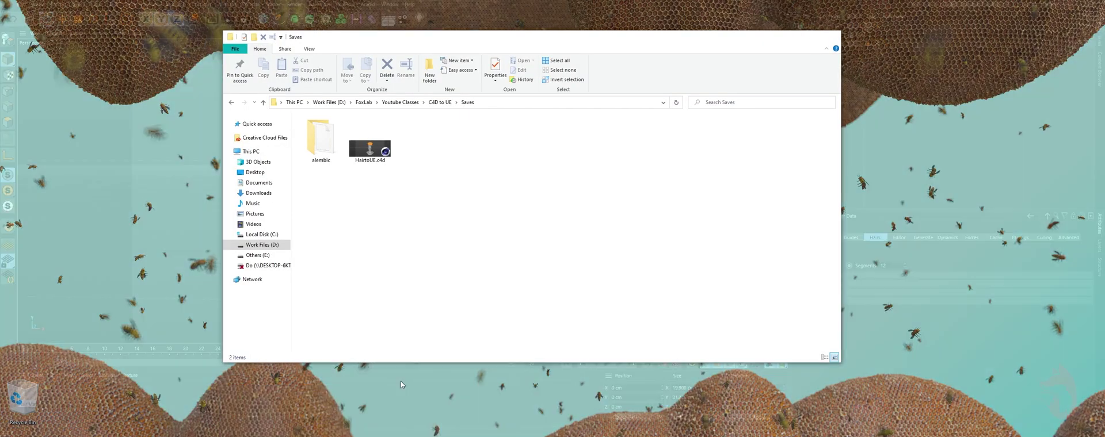
double_click(320, 140)
click(321, 141)
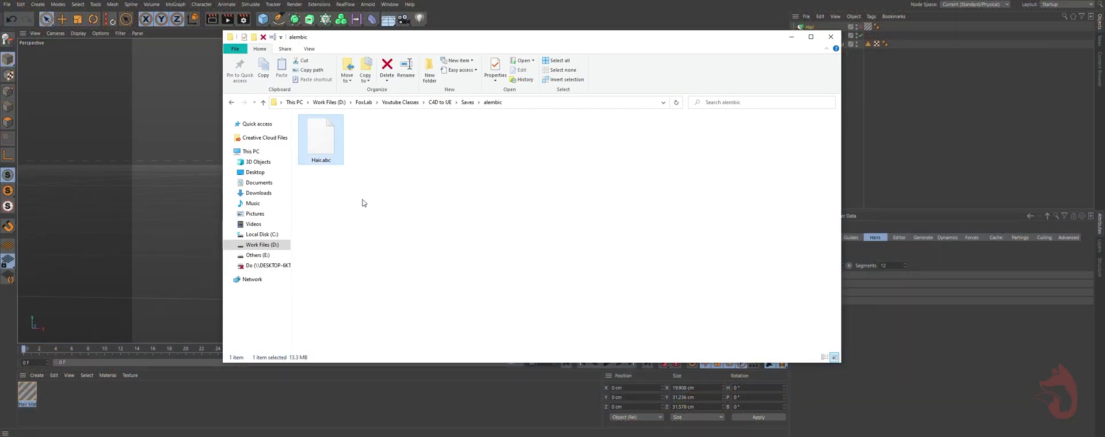
drag(419, 38, 678, 48)
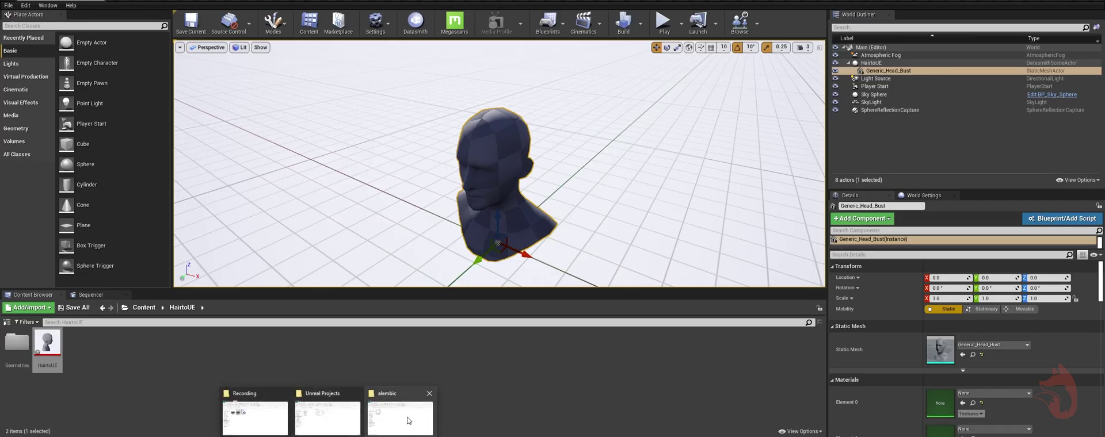
click(397, 414)
Import Hair.abc into the HairtoUE content folder with conversion rotation X -90 and Z 180.
drag(581, 156, 118, 367)
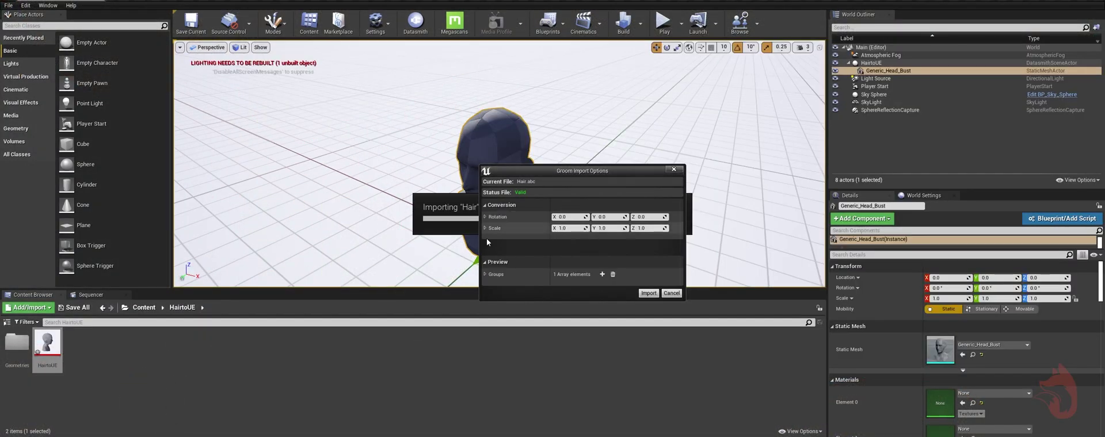
drag(545, 170, 471, 178)
click(493, 223)
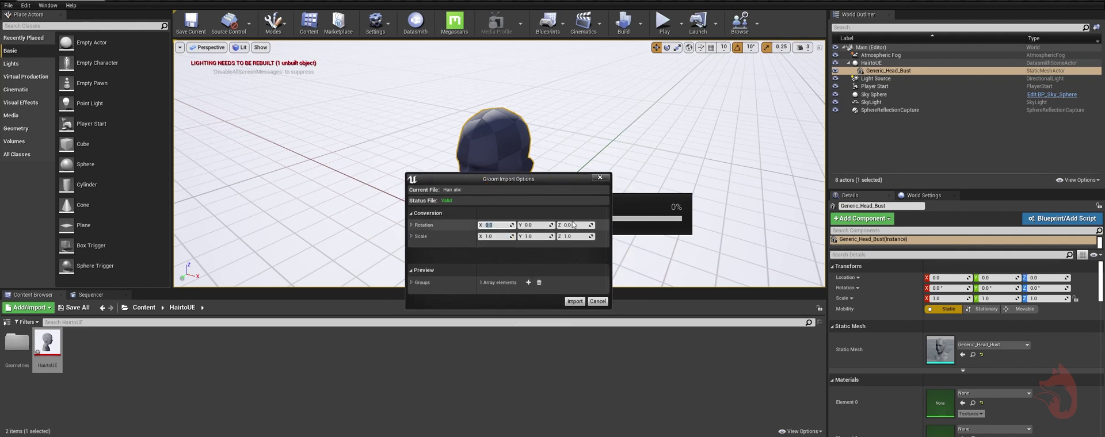
text(-9)
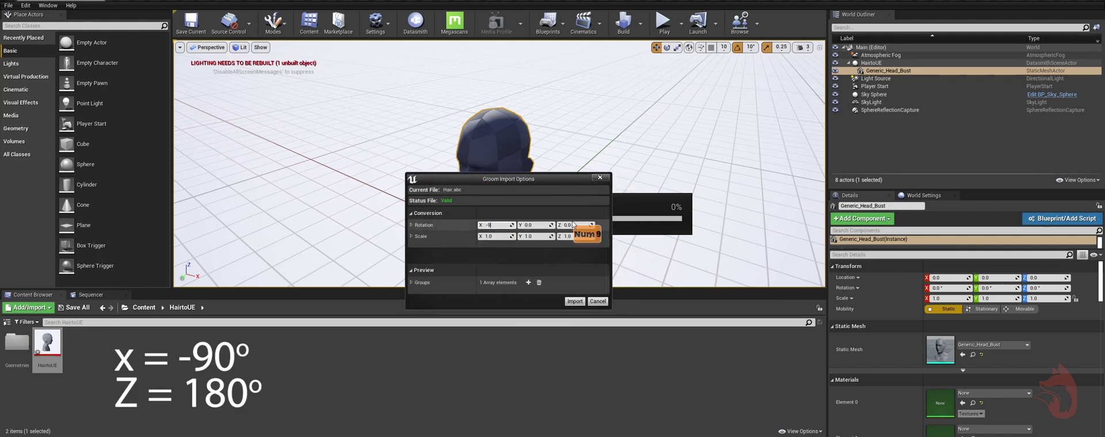
text(0)
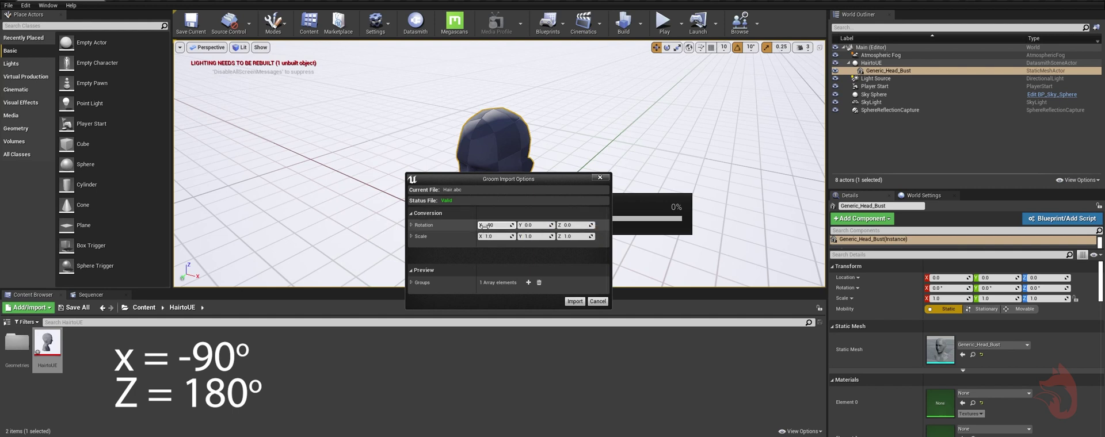
click(573, 224)
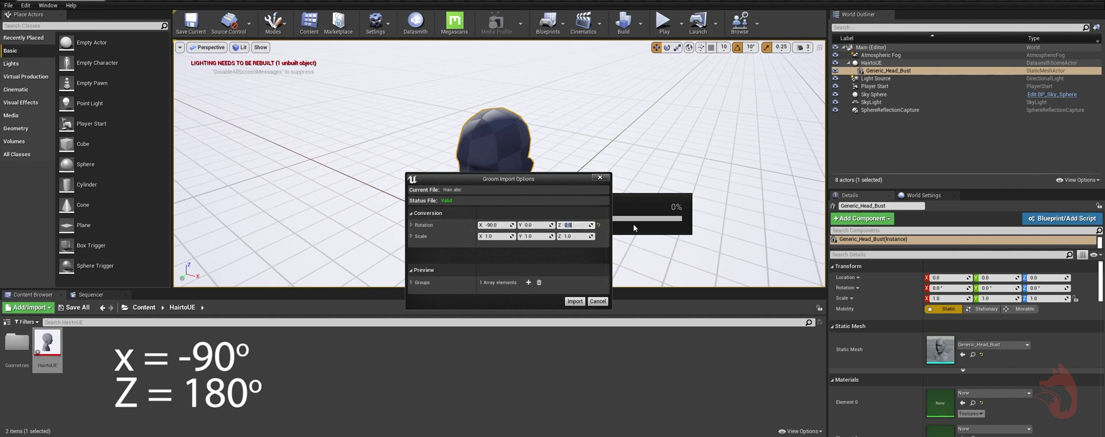
text(18)
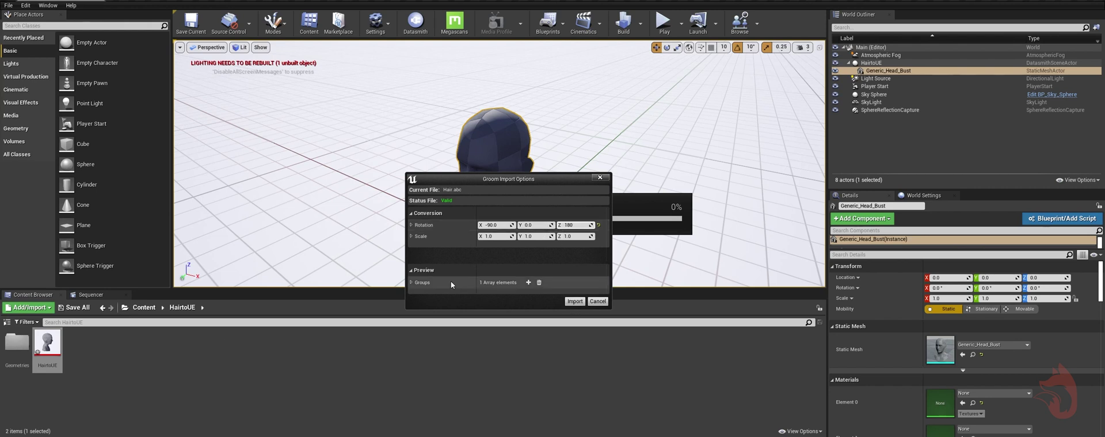
Confirm the groom import, place the Hair groom in the level and attach it to Generic_Head_Bust.
click(575, 302)
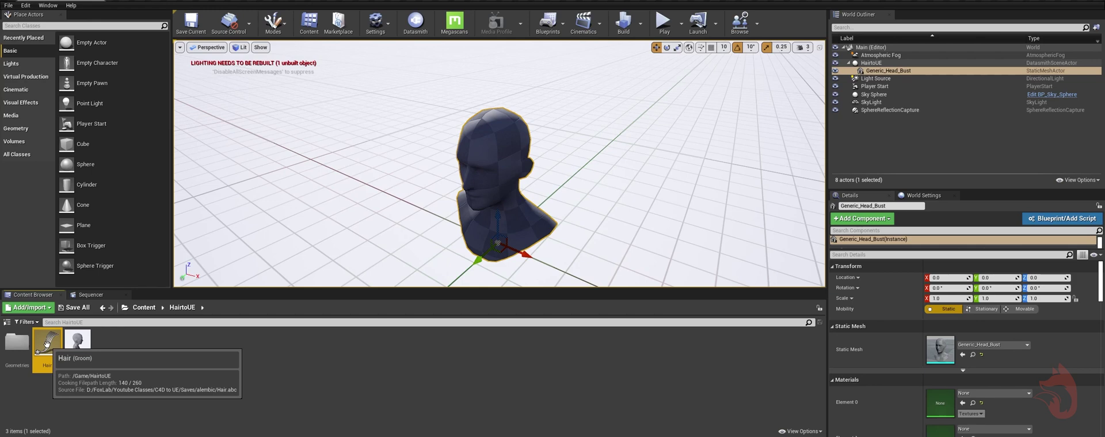
drag(47, 343, 667, 124)
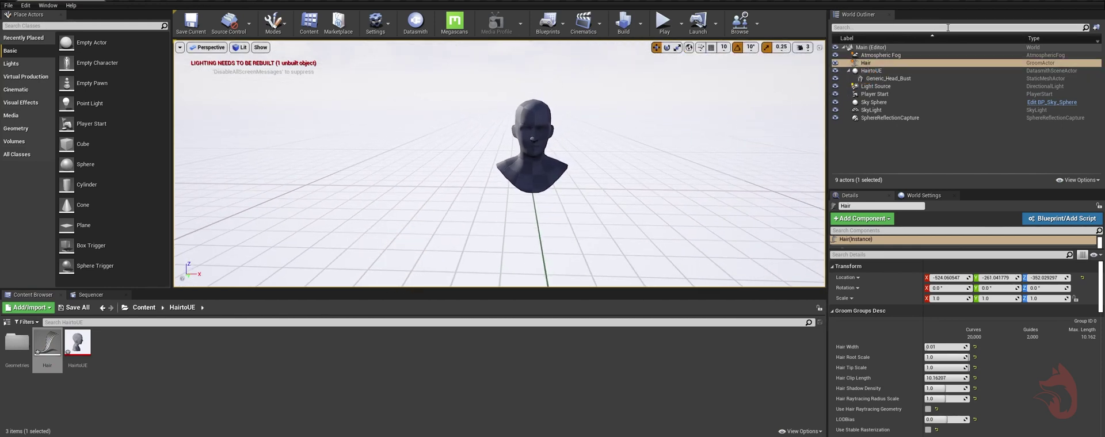
click(866, 64)
drag(867, 64, 892, 79)
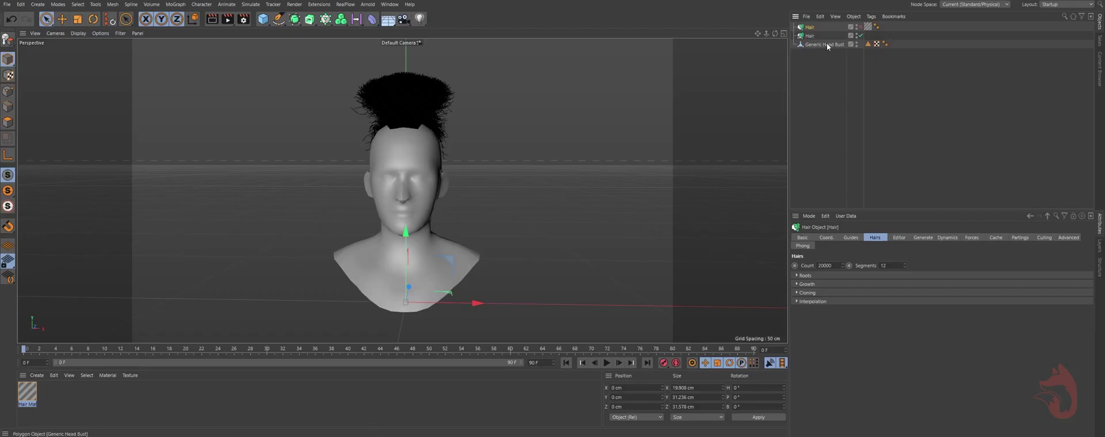
click(828, 45)
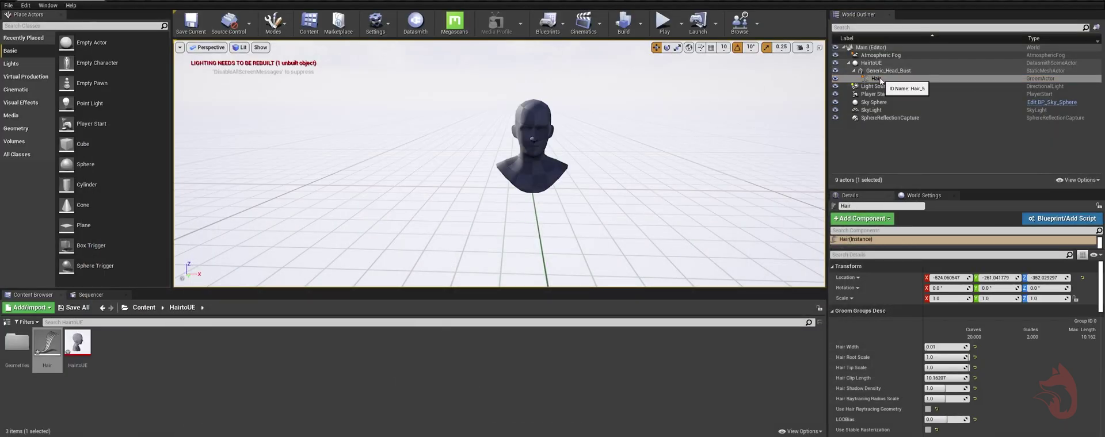
click(877, 79)
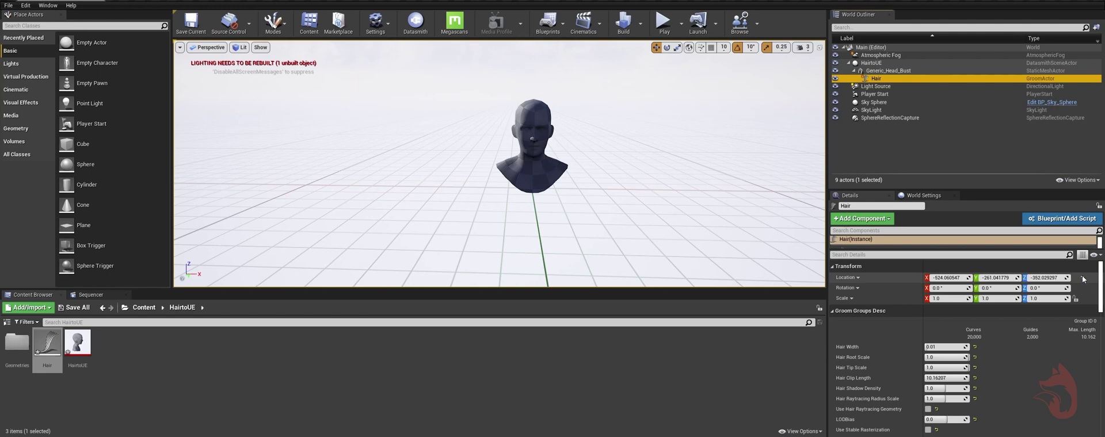
Reset the Hair actor's location onto the head, inspect the mohawk, then select Generic_Head_Bust.
click(1083, 279)
alt+drag(518, 172, 564, 172)
alt+drag(419, 98, 504, 93)
alt+right_drag(504, 93, 530, 180)
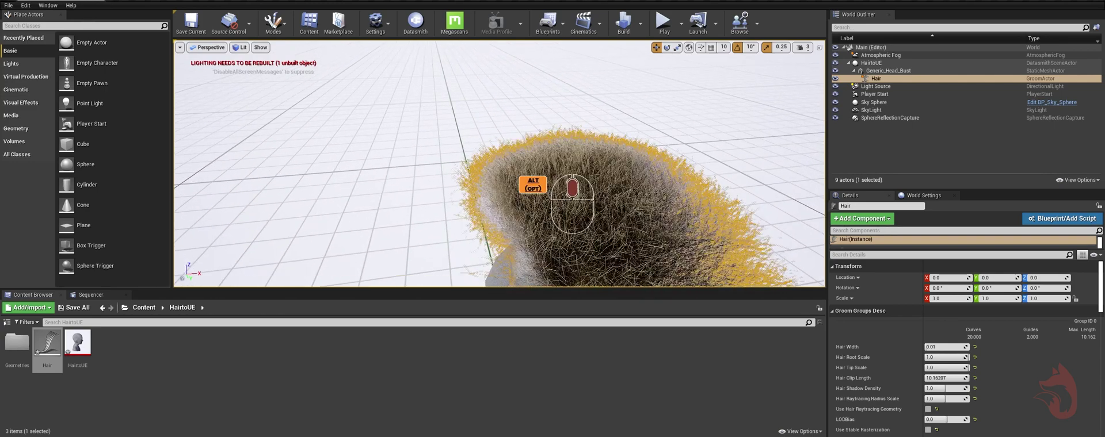
alt+scroll(528, 183, up, 3)
alt+middle_drag(529, 183, 528, 190)
alt+drag(461, 134, 457, 132)
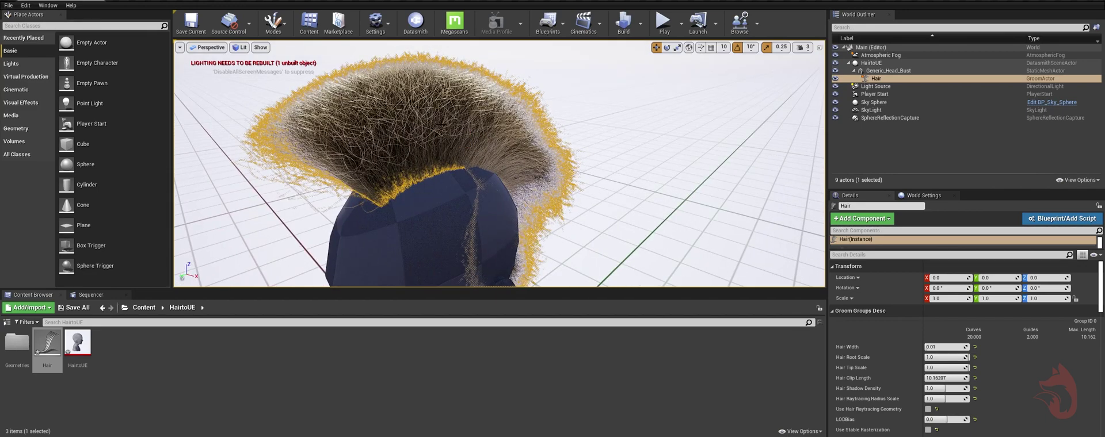
alt+middle_drag(646, 122, 510, 121)
alt+drag(508, 158, 559, 238)
alt+scroll(493, 167, down, 5)
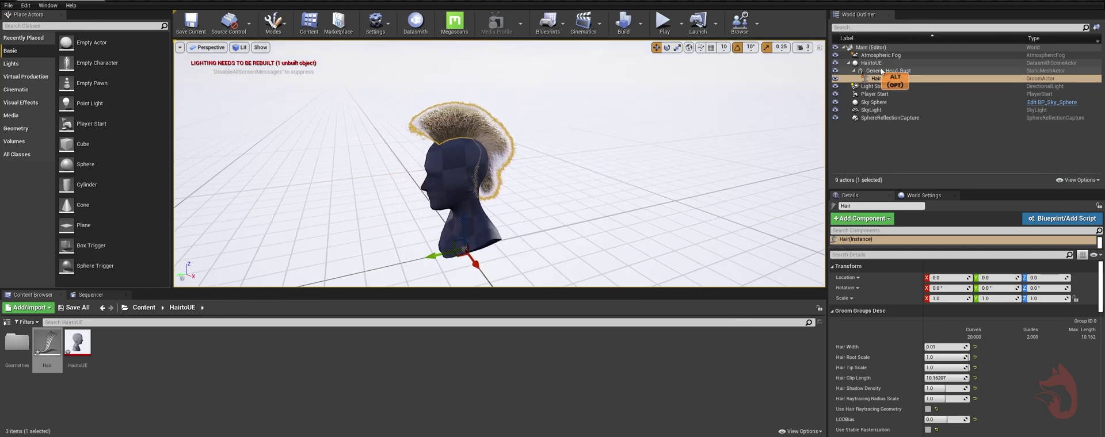
click(889, 70)
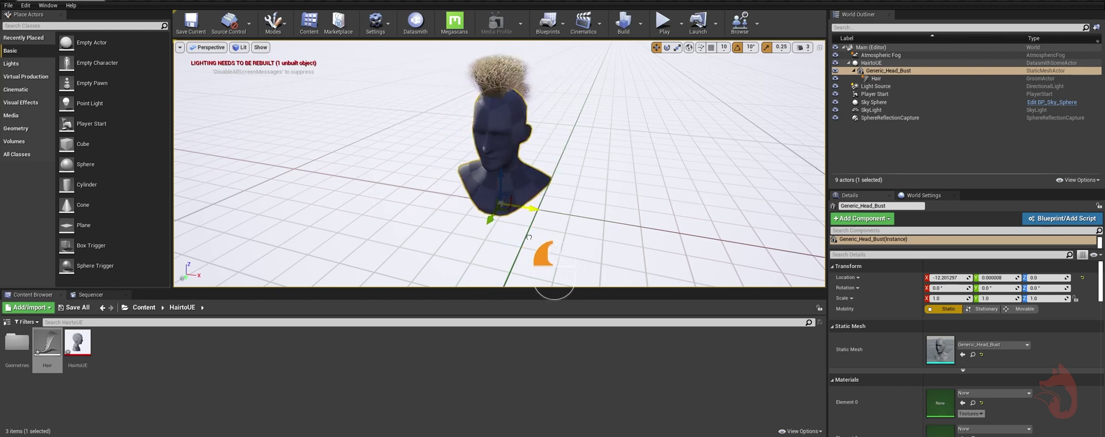
Move the head bust left along X and view it from the side.
click(889, 71)
drag(569, 216, 507, 203)
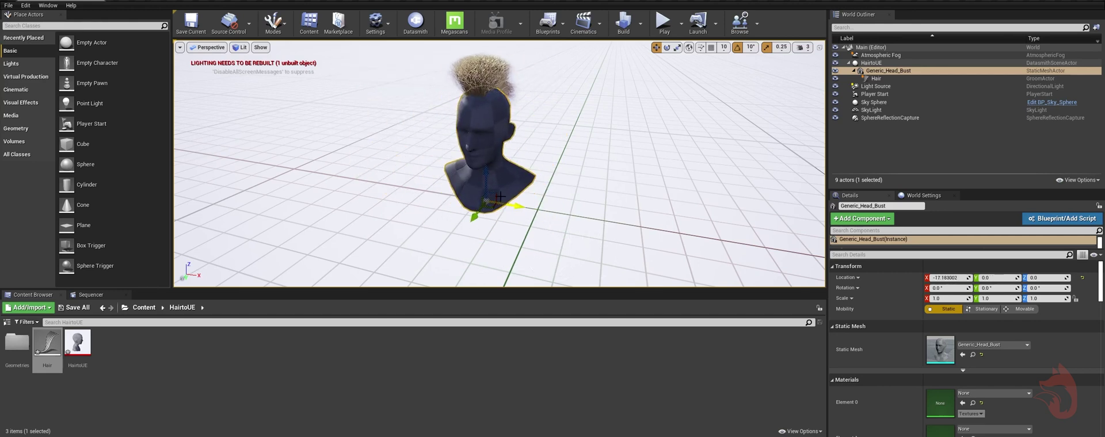
alt+drag(513, 138, 564, 156)
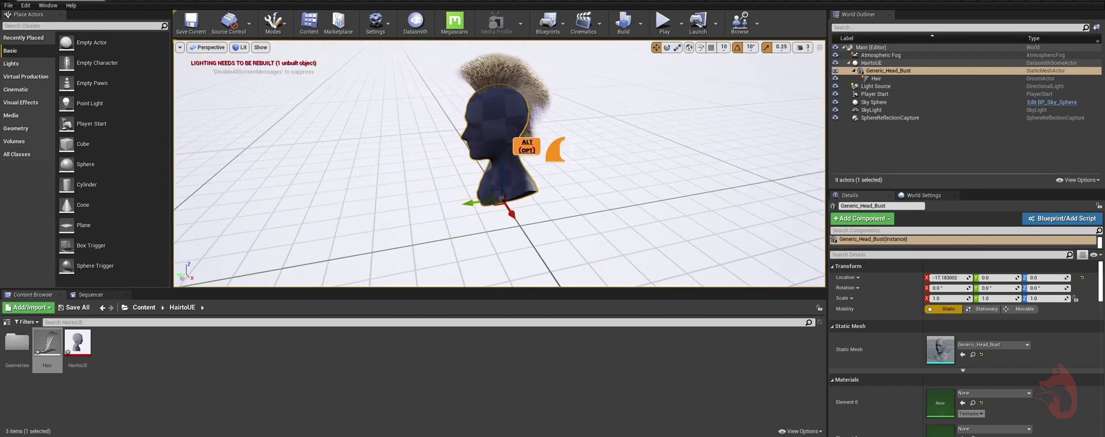
alt+drag(491, 123, 440, 161)
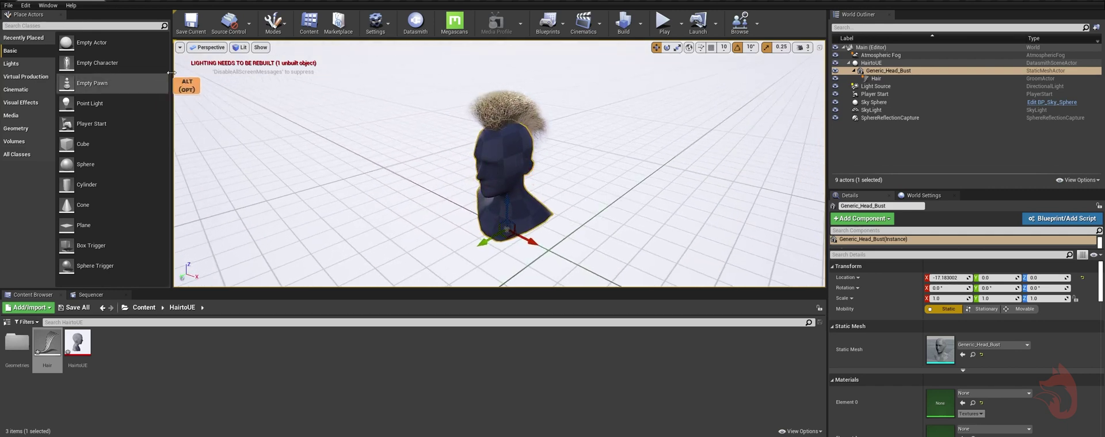
Save the level and all modified assets, then open the Hair groom asset editor.
click(193, 31)
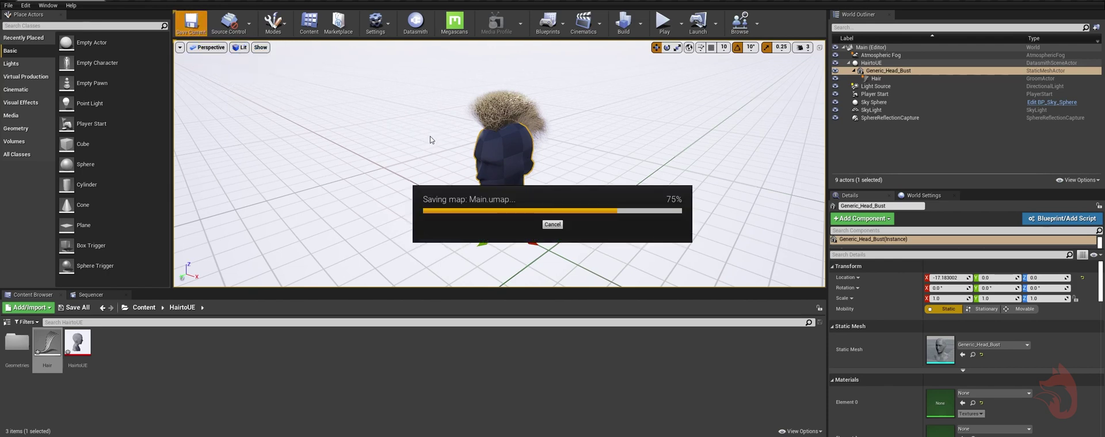
click(73, 308)
click(624, 298)
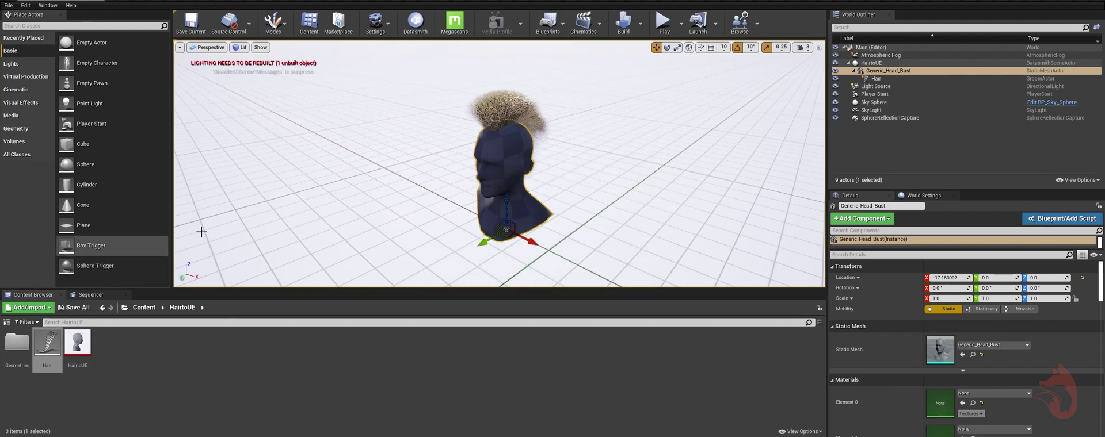
double_click(50, 343)
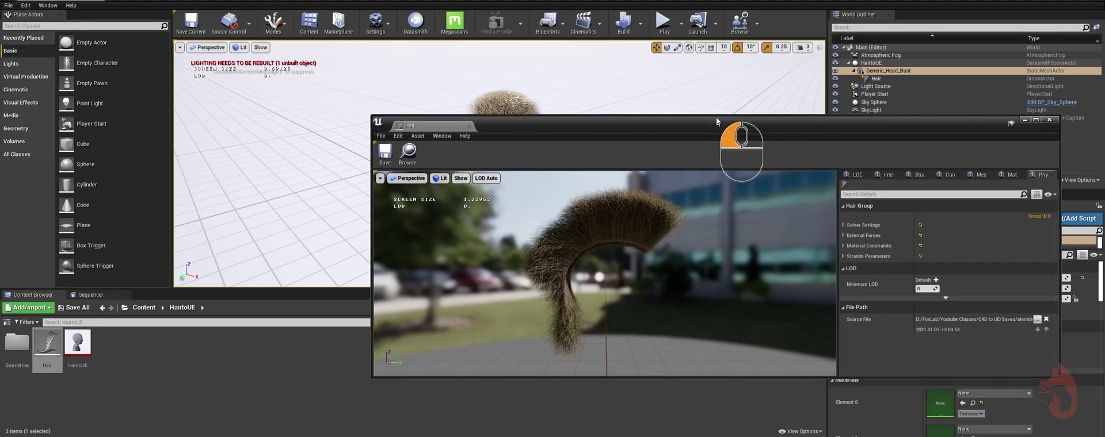
drag(715, 116, 454, 125)
Turn on Enable Simulation in the Hair groom's Physics solver settings.
double_click(187, 131)
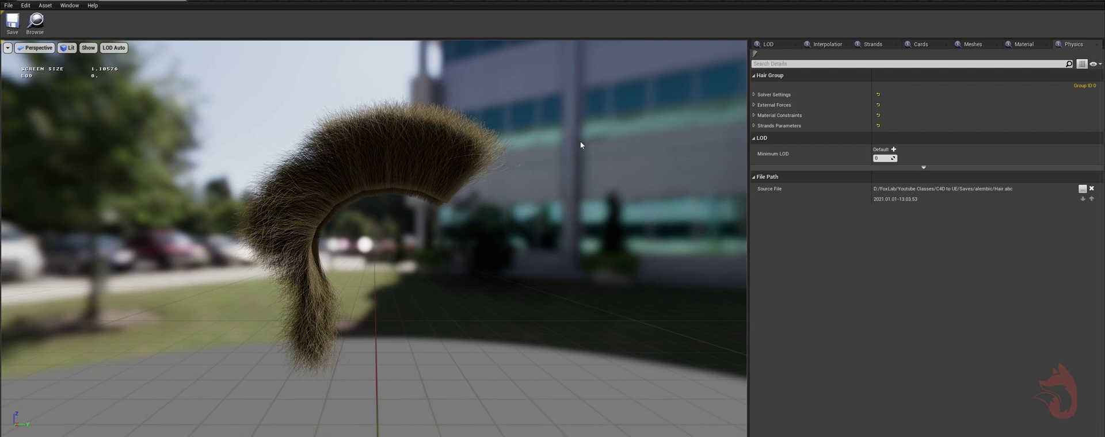
drag(749, 95, 723, 95)
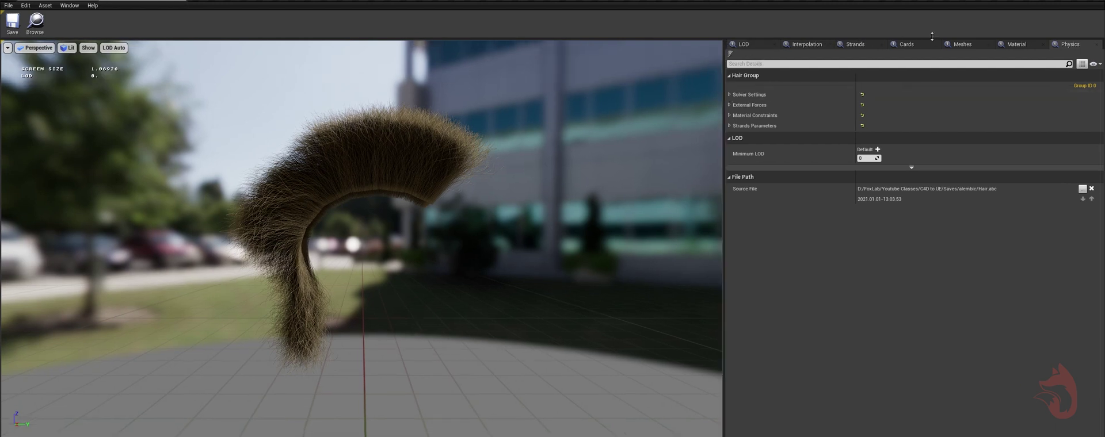
click(729, 95)
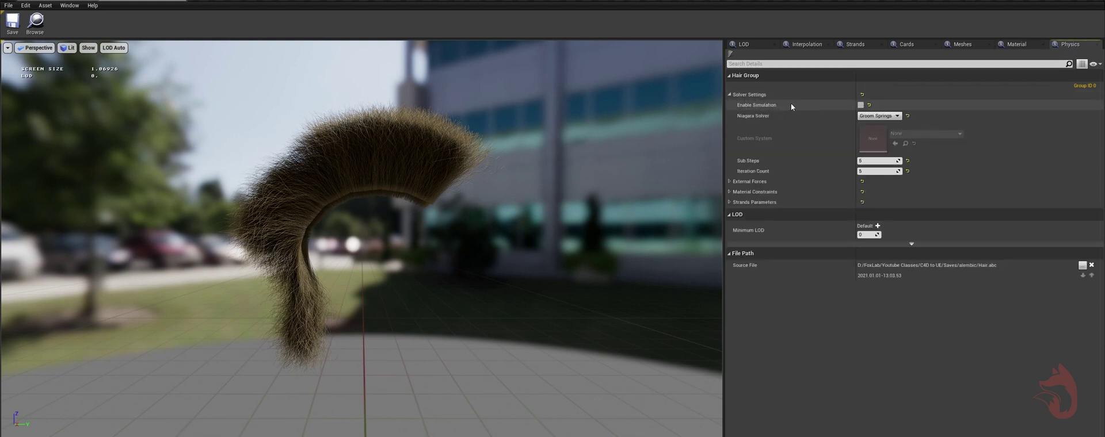
click(861, 105)
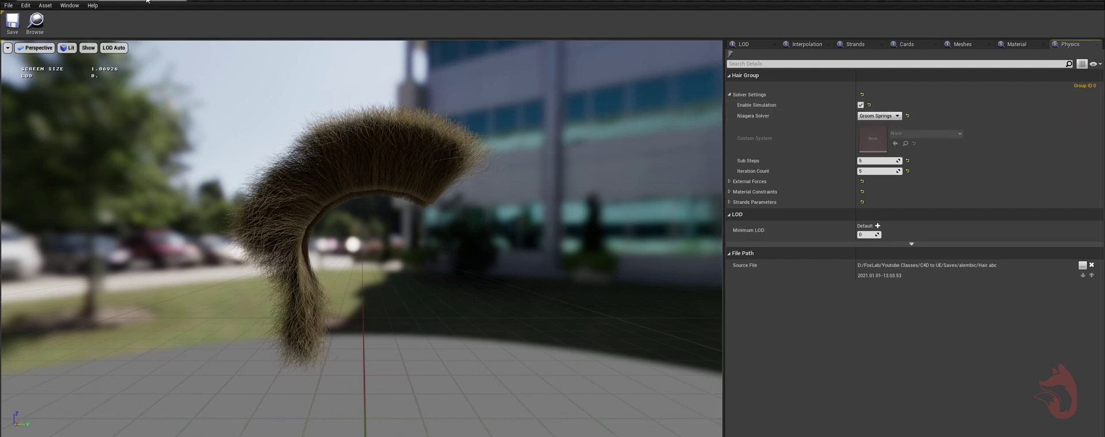
click(181, 5)
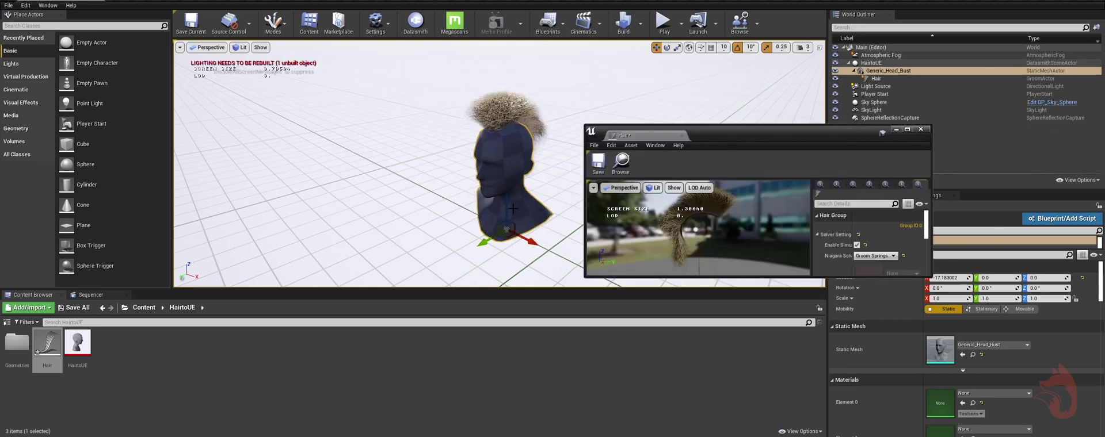
Save the Hair groom and move the head bust further left along X.
click(601, 169)
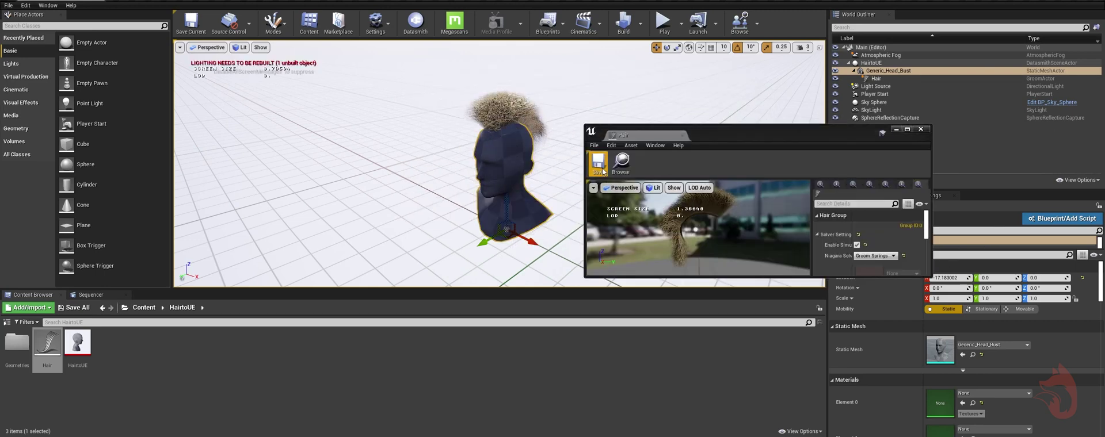
drag(530, 245, 443, 228)
alt+drag(569, 197, 534, 151)
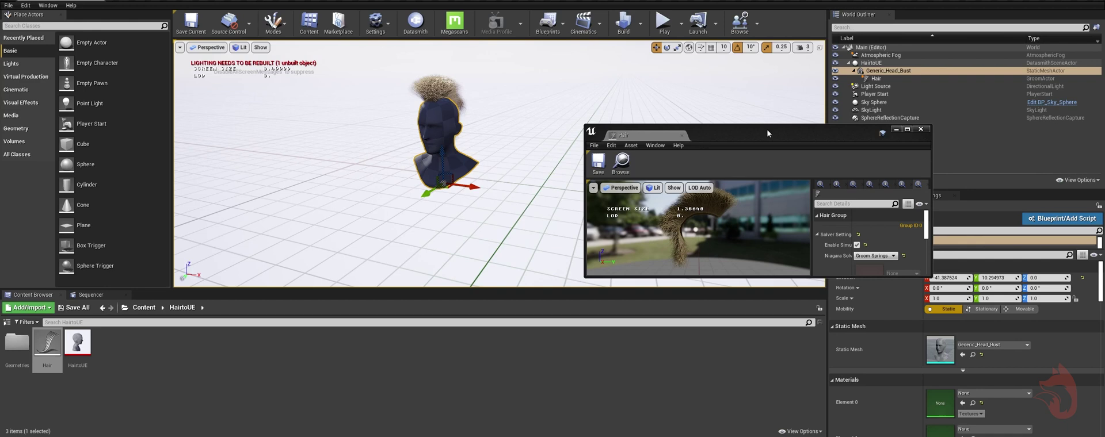
Try a Hair Width of 0.001 in the groom's Strands settings and check it in the level.
double_click(655, 134)
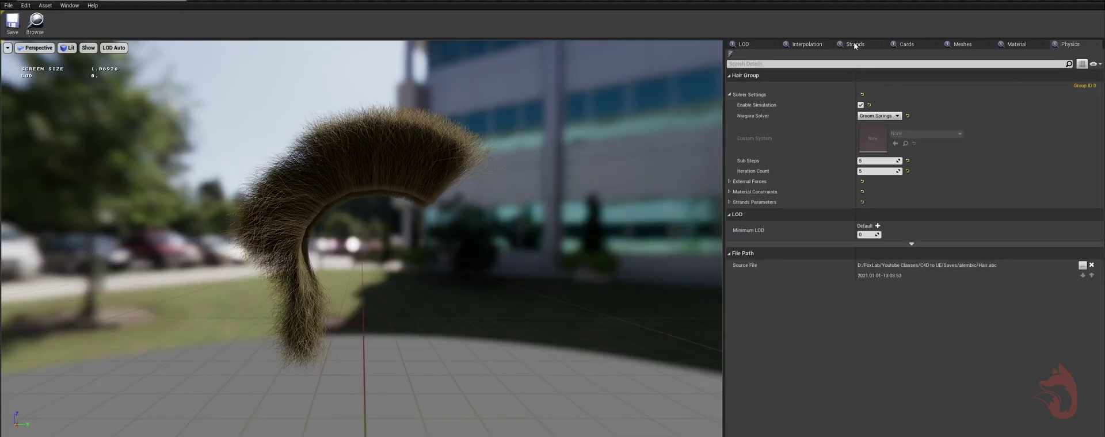
click(855, 44)
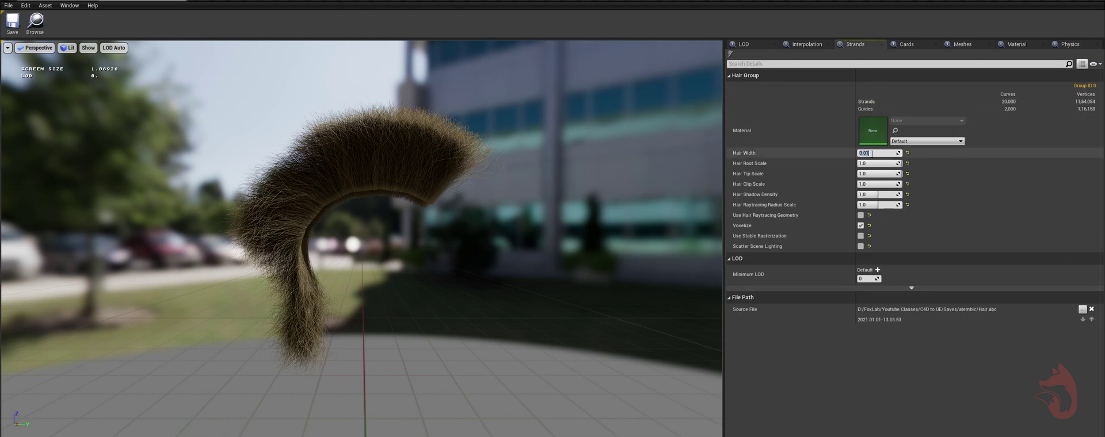
text(0)
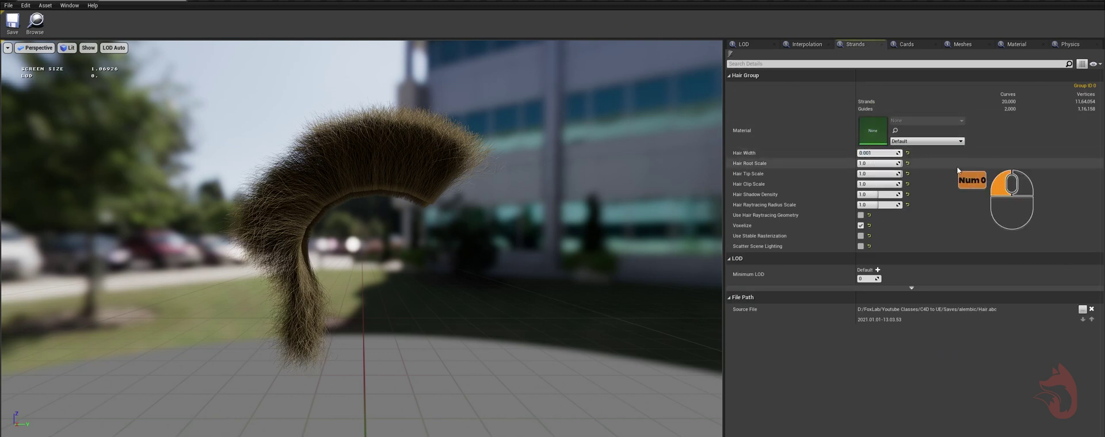
key(Return)
click(29, 23)
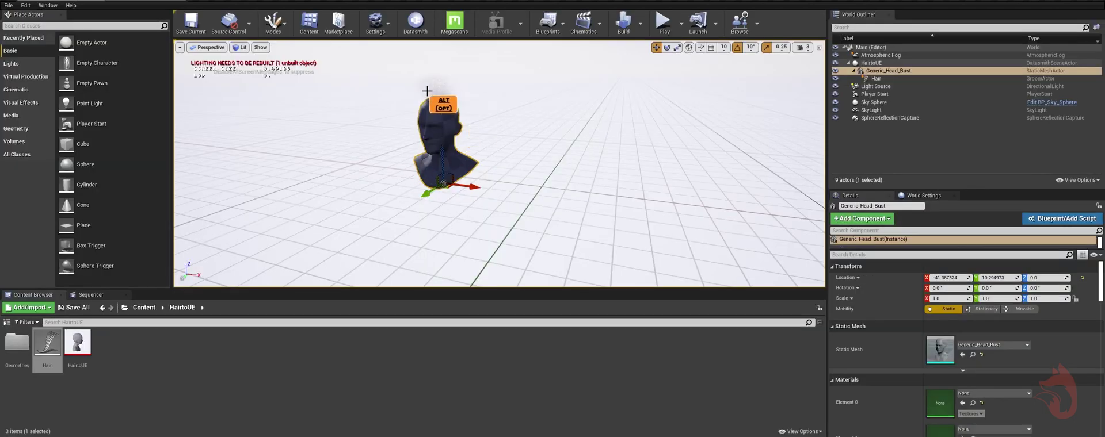
alt+drag(426, 90, 435, 137)
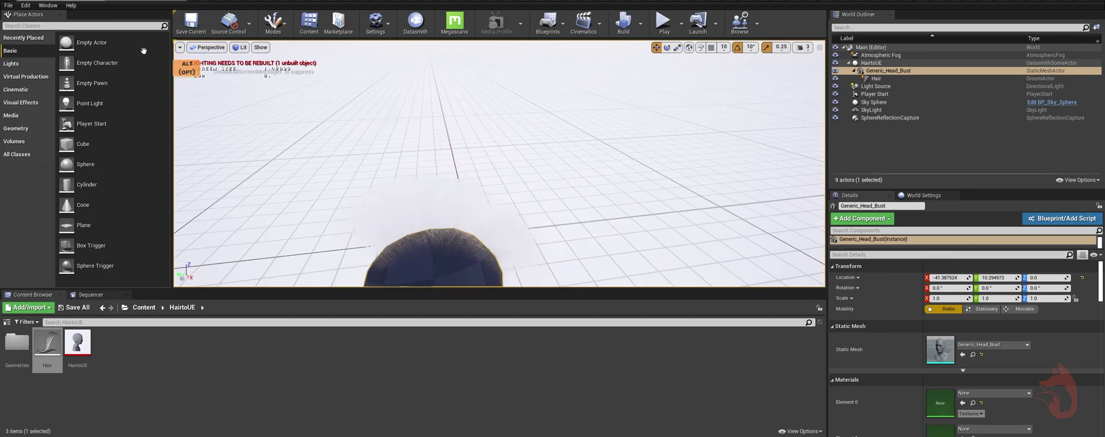
click(151, 3)
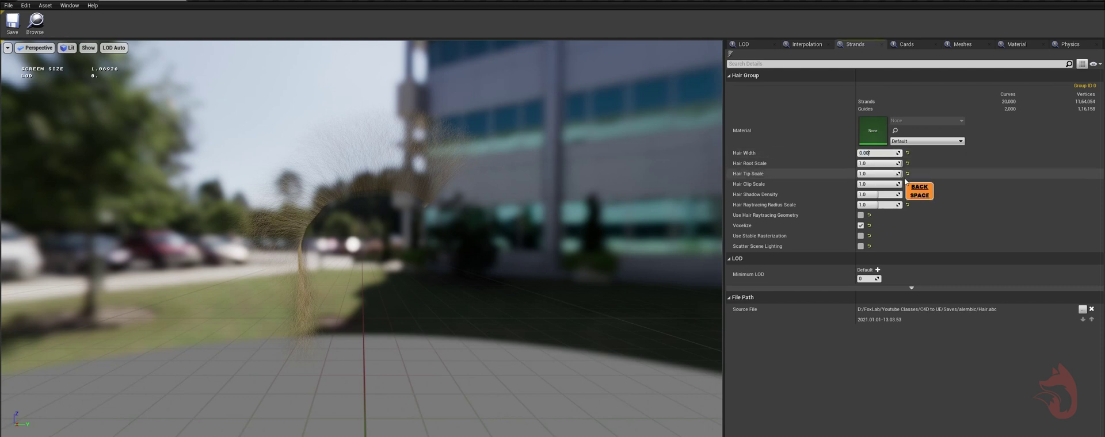
Try a Hair Width of 0.1, then settle on 0.01 and inspect the strands.
click(867, 153)
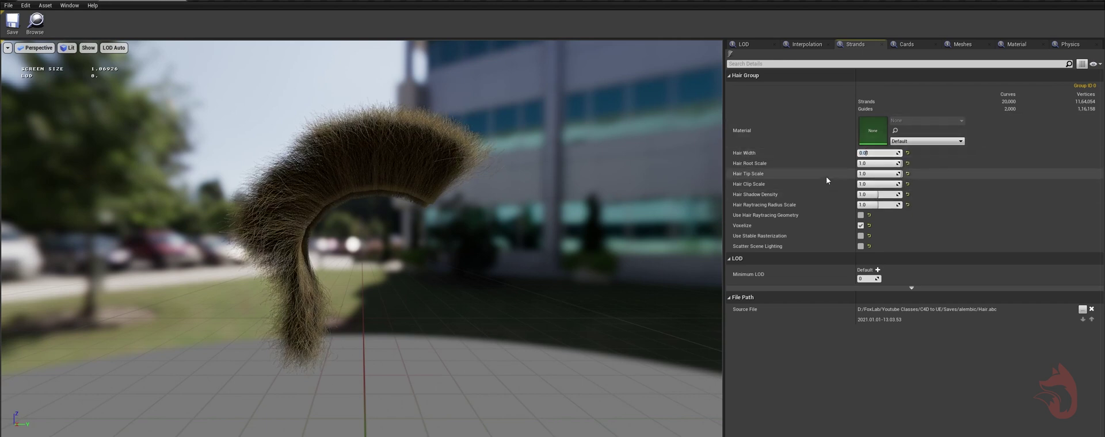
key(Return)
alt+drag(288, 203, 344, 166)
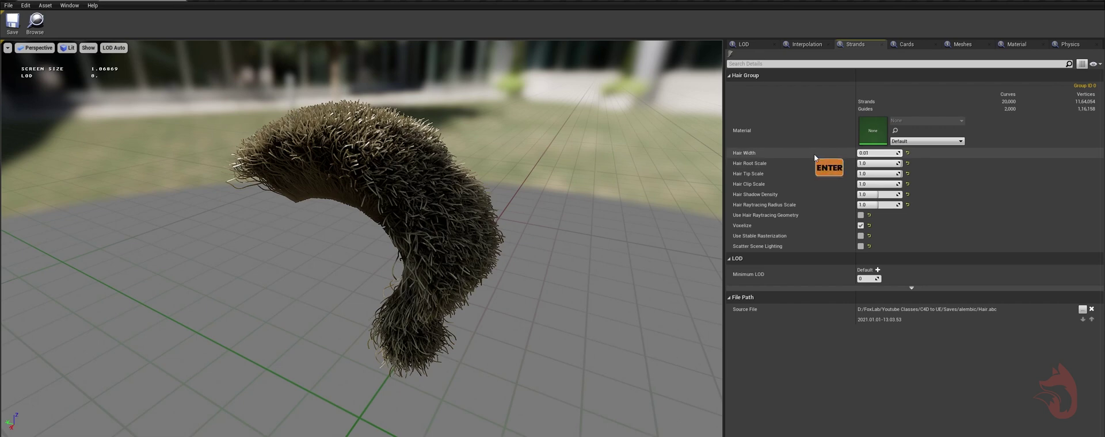
key(Return)
alt+drag(460, 213, 197, 202)
mouse_move(429, 184)
alt+right_down()
mouse_move(437, 205)
mouse_move(429, 190)
alt+right_up()
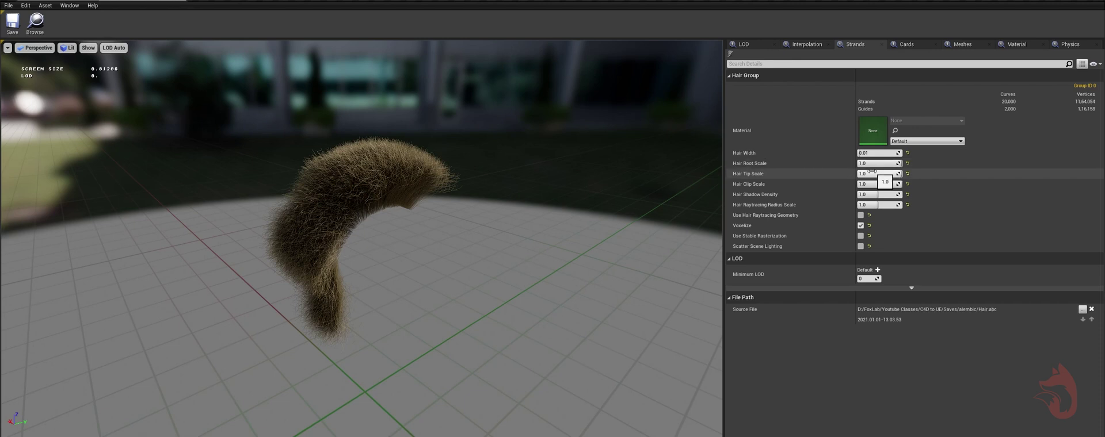
Set Hair Tip Scale to 0.1, then 0.3, and save the Hair groom.
text(0.1)
key(Return)
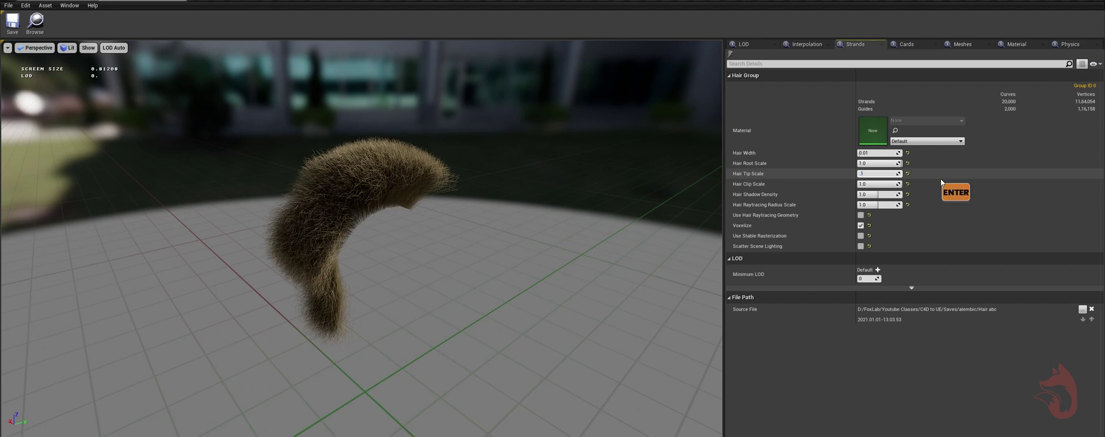
mouse_move(408, 172)
alt+right_down()
mouse_move(423, 167)
mouse_move(396, 171)
alt+right_up()
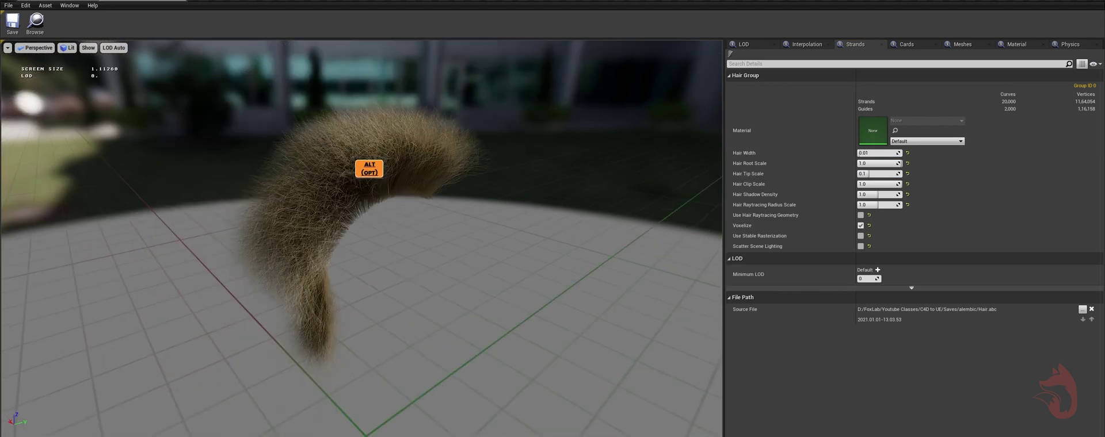
click(877, 174)
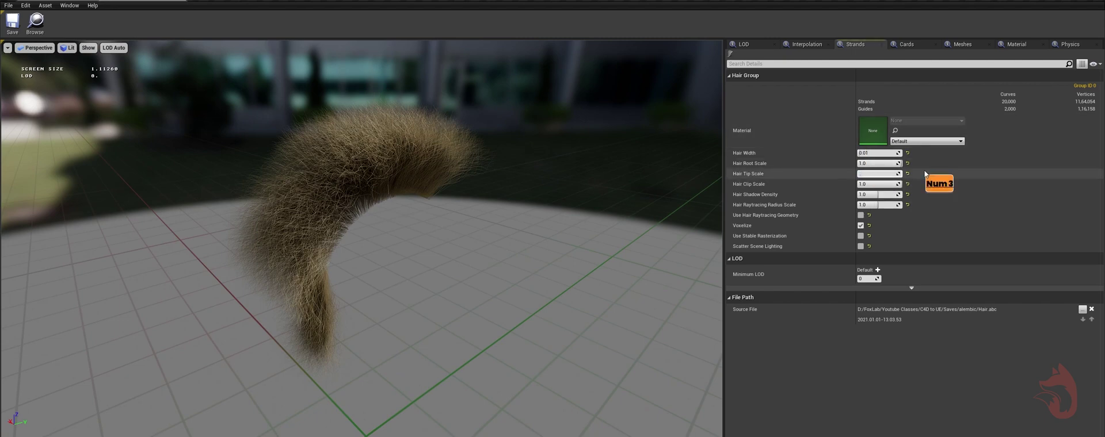
alt+drag(353, 167, 533, 121)
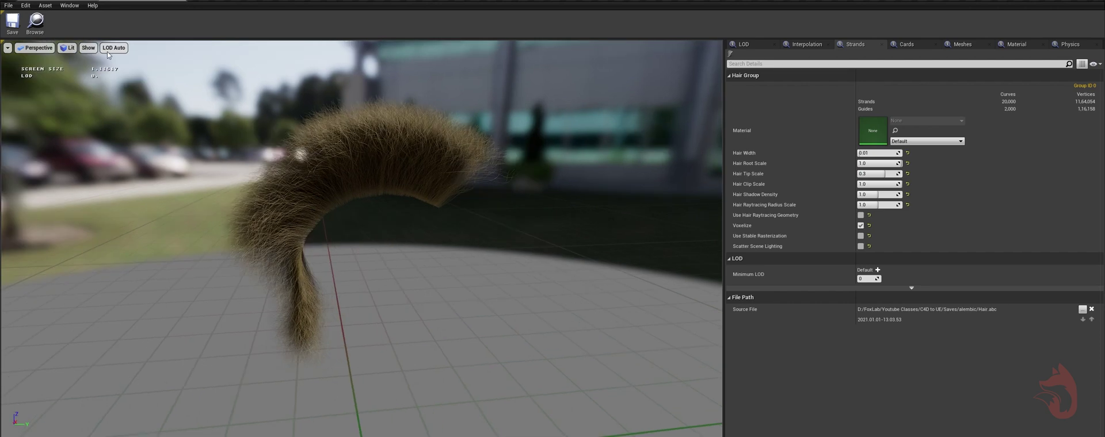
click(13, 29)
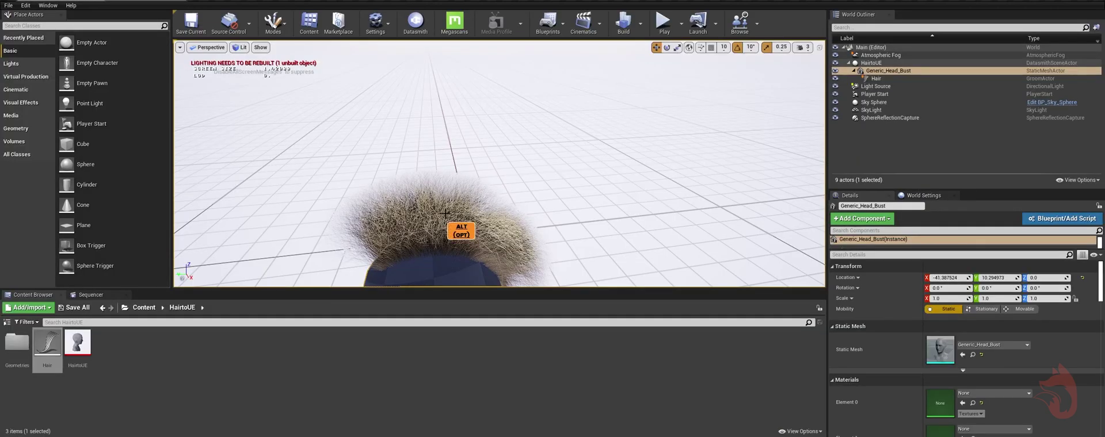
alt+drag(445, 213, 394, 242)
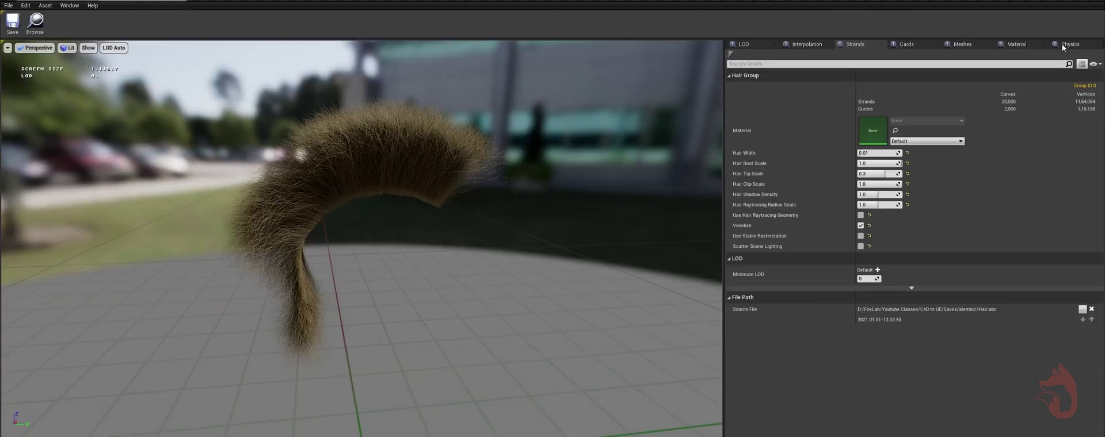
Toggle Enable Simulation in the groom's Physics settings and nudge the bust along Y.
click(1070, 44)
click(860, 104)
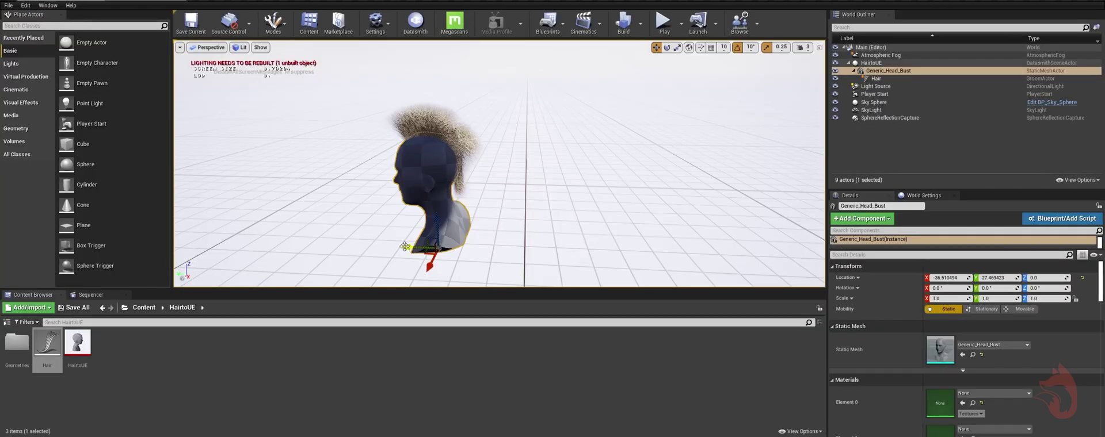
drag(405, 246, 441, 253)
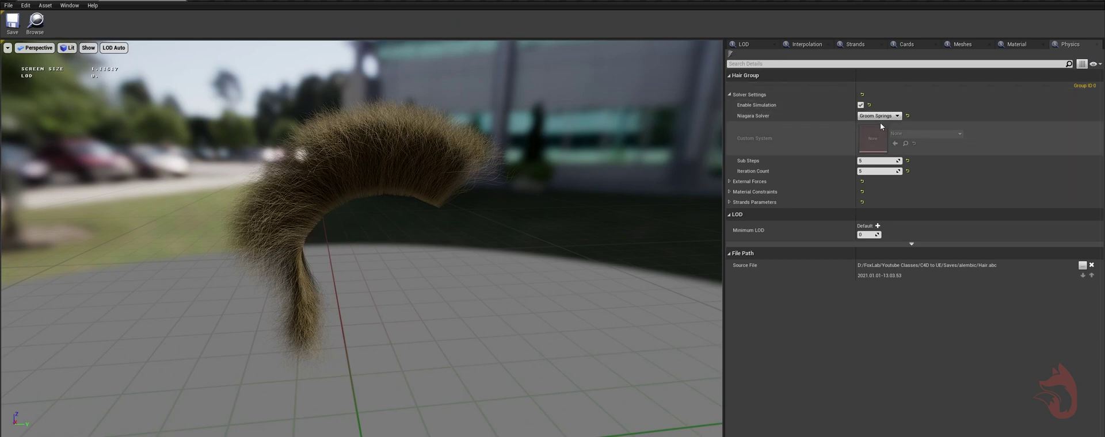
drag(141, 2, 561, 102)
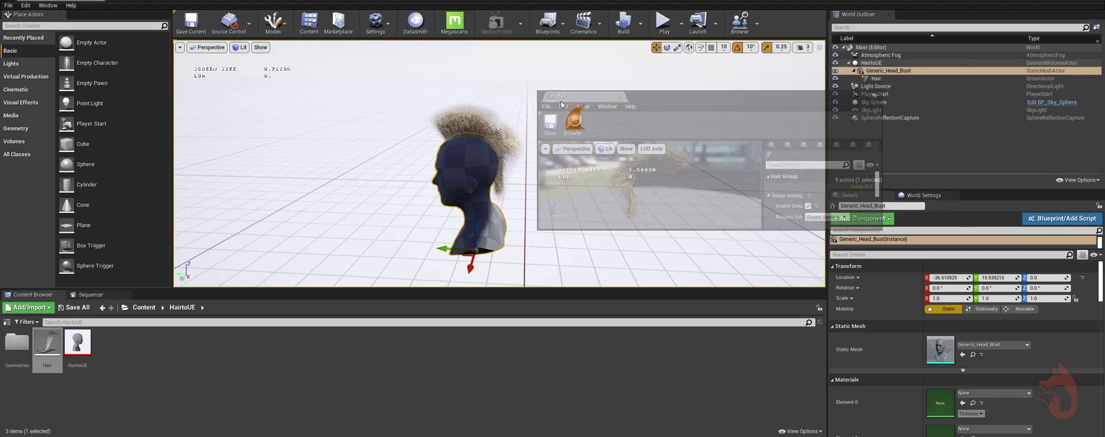
drag(837, 244, 838, 348)
Try Groom Rods as the Niagara Solver, then switch back to Groom Springs.
click(828, 223)
click(829, 229)
click(832, 225)
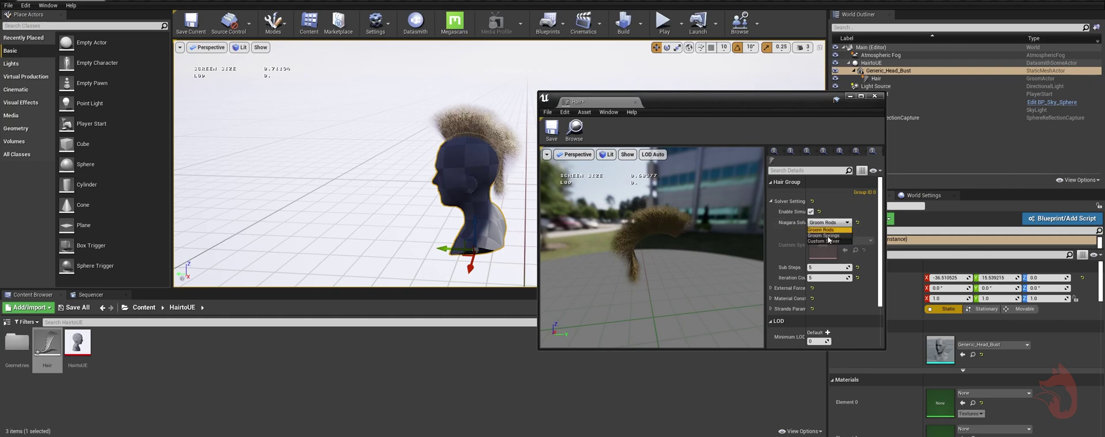
click(824, 235)
Move the bust left to X -51.18, Y 15.54, save the groom, and close its editor.
alt+drag(451, 232, 379, 209)
drag(475, 263, 389, 198)
click(551, 127)
click(874, 95)
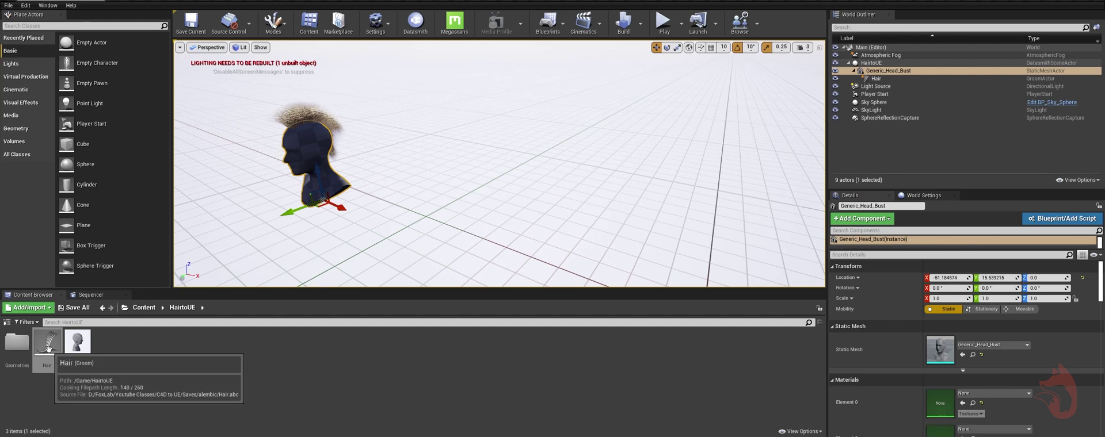
Select the Hair groom actor and locate its HairDefaultMaterial in the assets.
click(890, 79)
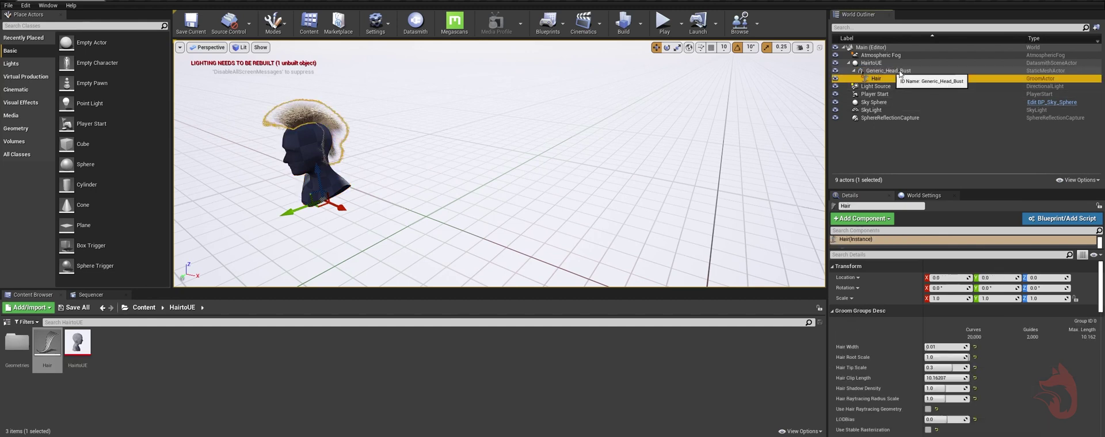
drag(1100, 288, 1100, 326)
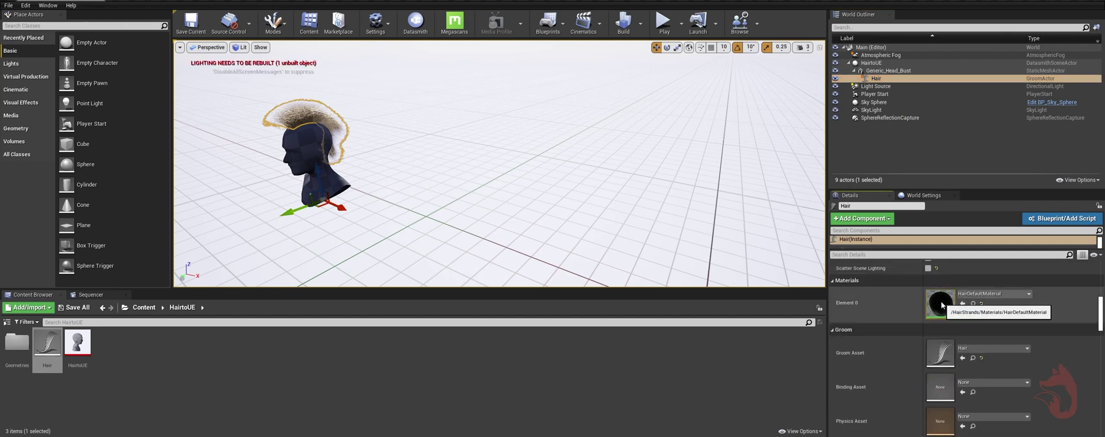
click(973, 305)
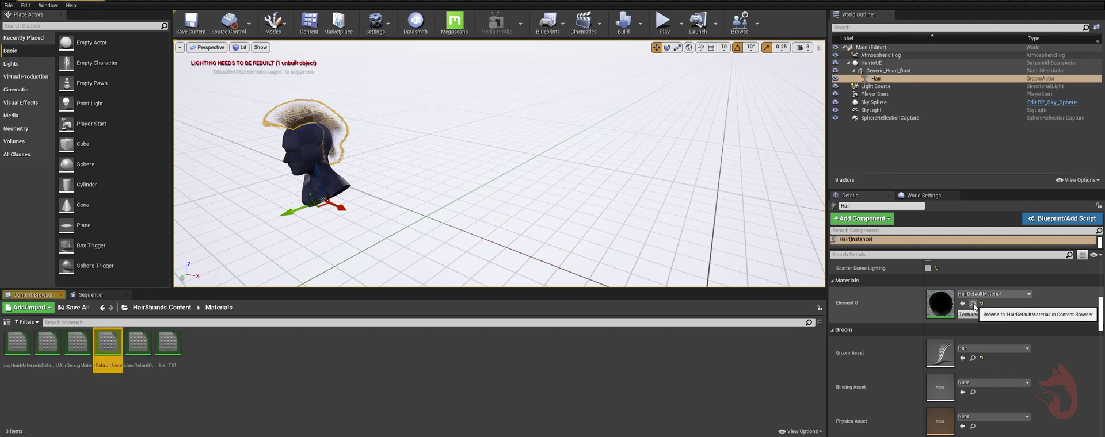
Duplicate HairDefaultMaterial as MyHair and assign it to the groom's Element 0 slot.
right_click(111, 348)
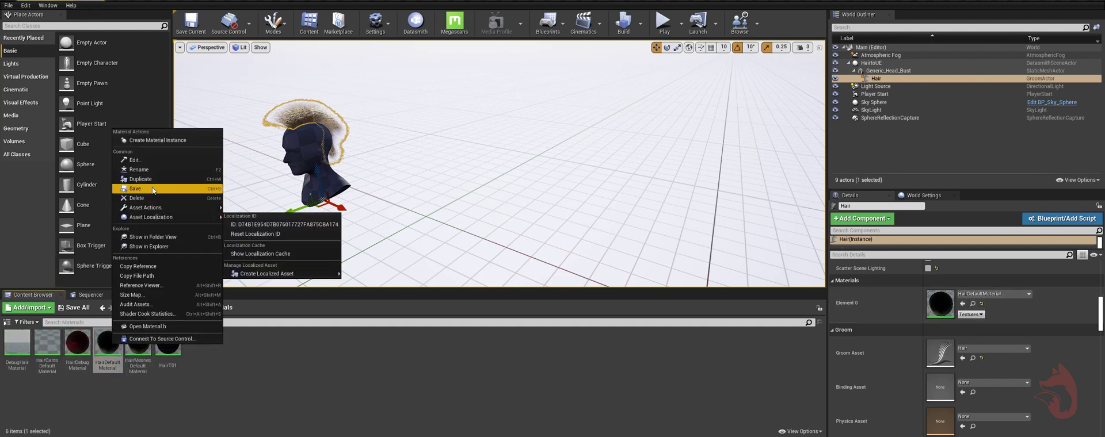
click(135, 179)
text(My)
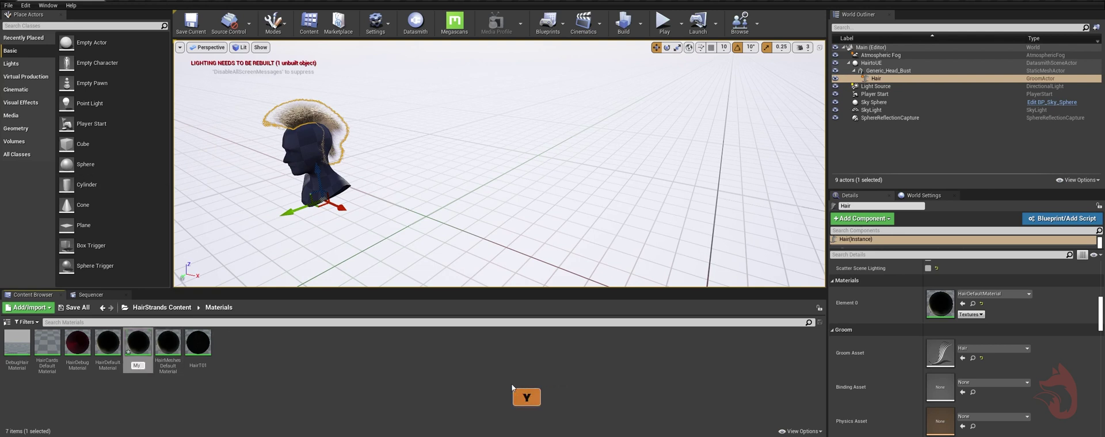
text(Hair)
key(BackSpace)
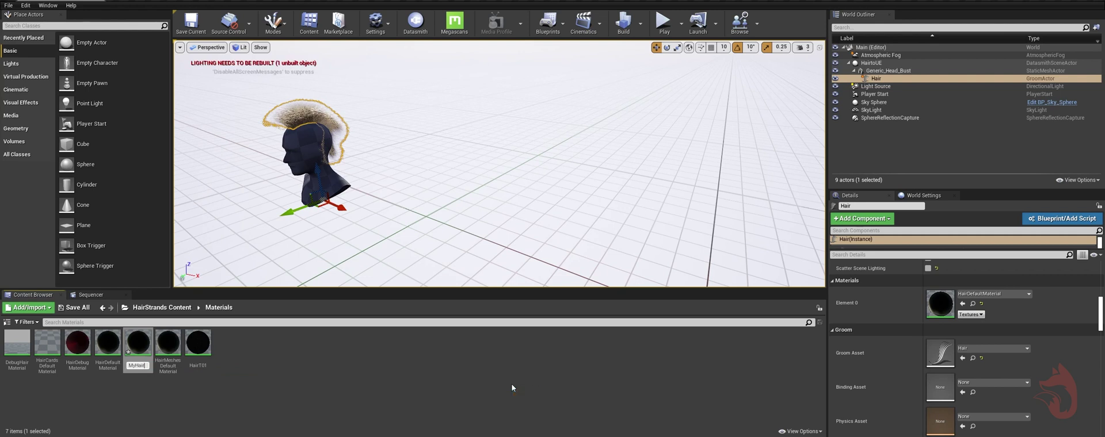
key(Return)
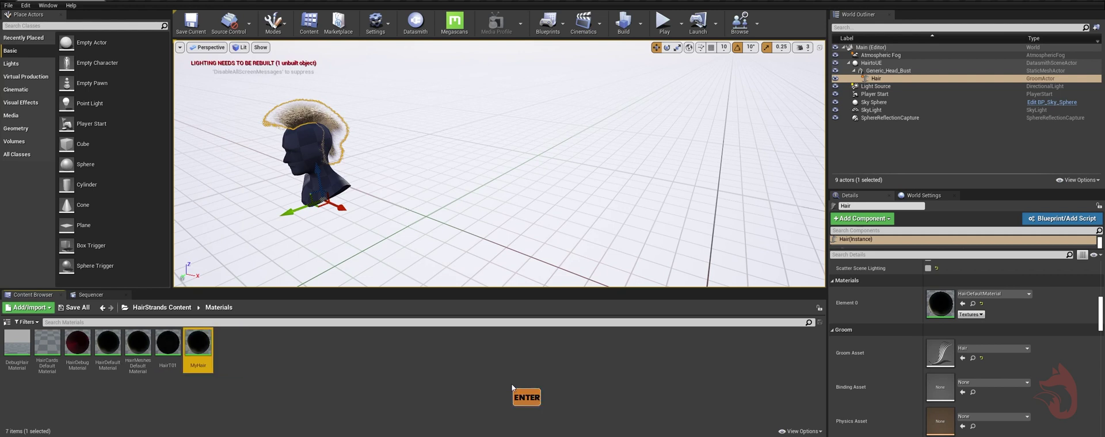
drag(197, 345, 949, 299)
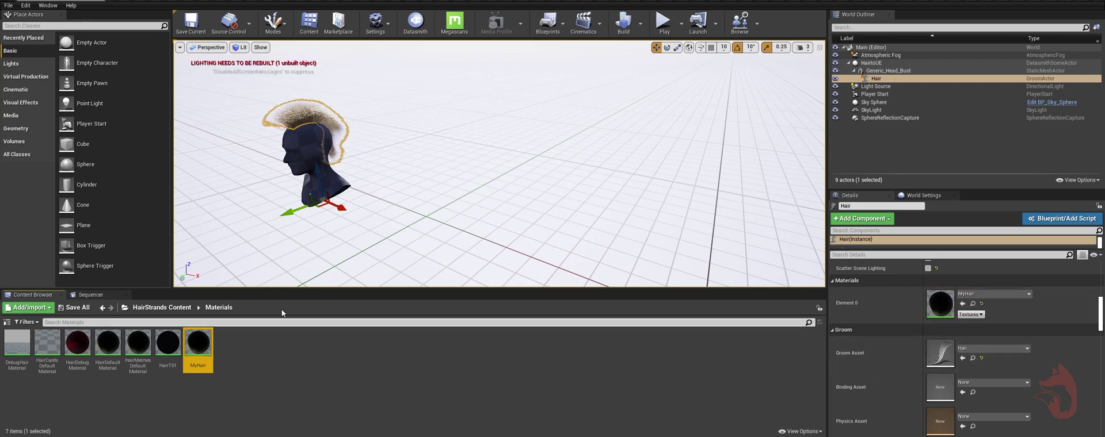
Open the MyHair material and select its Color parameter node.
double_click(198, 344)
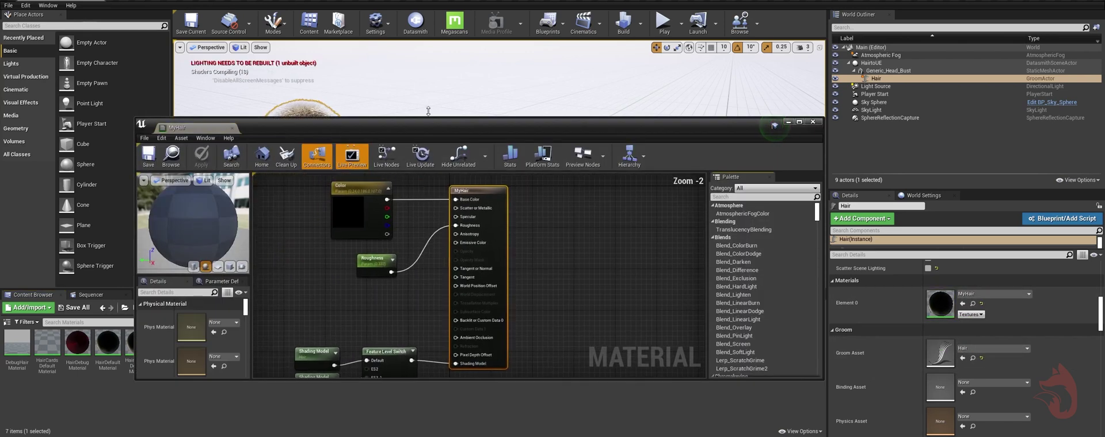
drag(370, 127, 685, 106)
mouse_move(339, 173)
alt+mouse_down()
mouse_move(322, 173)
mouse_move(357, 172)
mouse_move(322, 173)
mouse_move(345, 173)
alt+mouse_up()
click(682, 199)
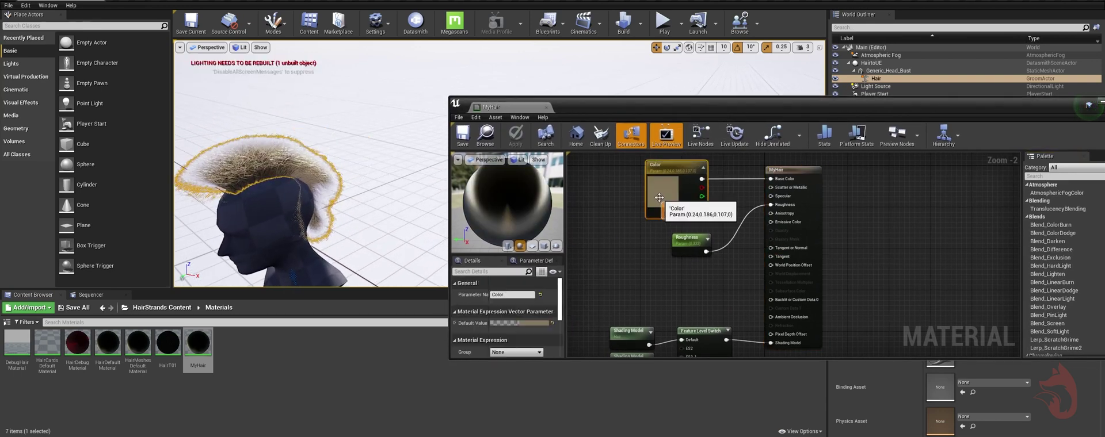
Adjust the Color parameter's default value in the Color Picker to a muted teal.
click(529, 323)
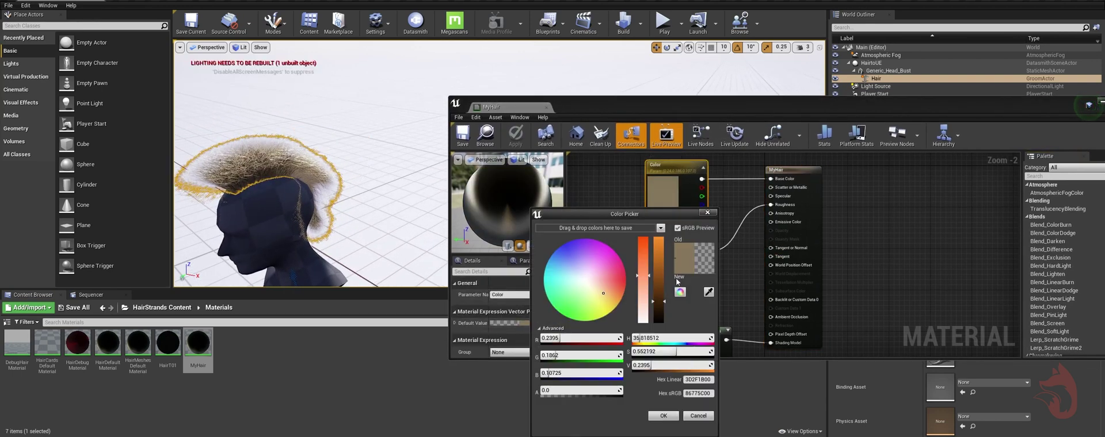
drag(665, 300, 661, 313)
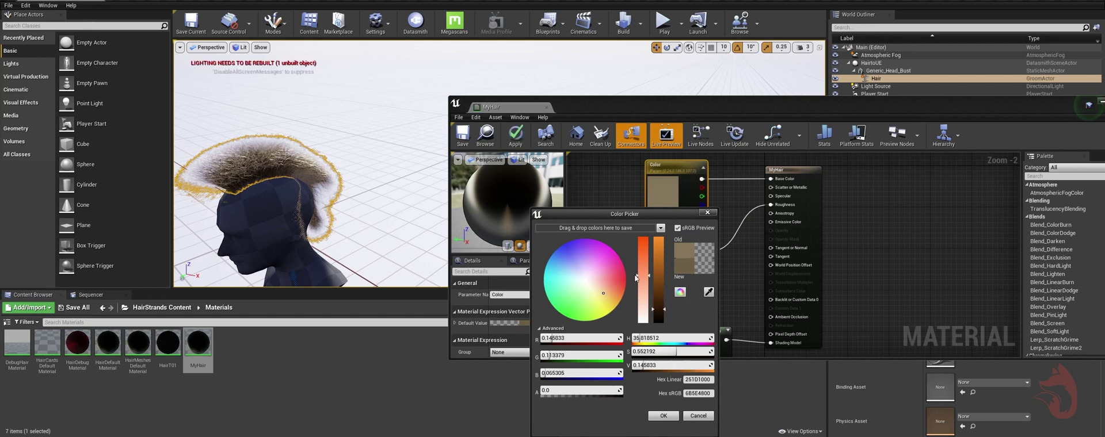
drag(597, 298, 572, 299)
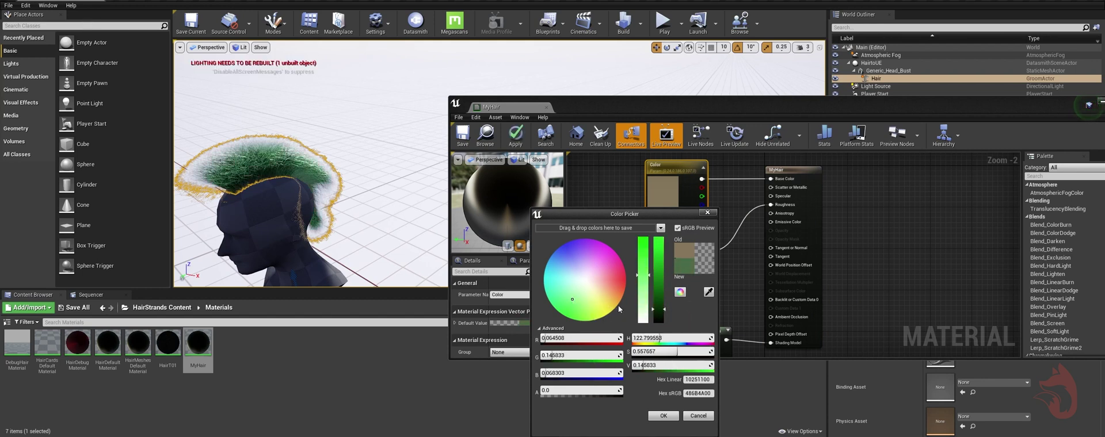
drag(648, 280, 649, 254)
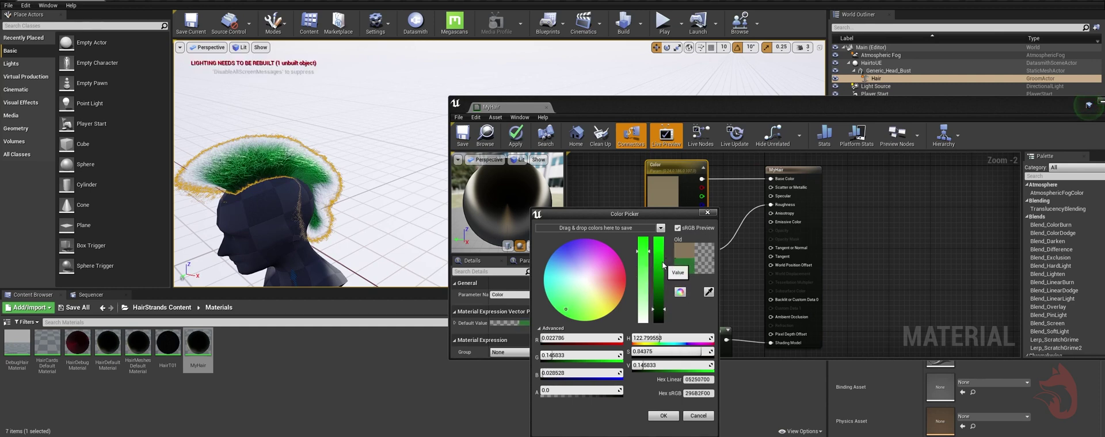
click(663, 265)
drag(647, 257, 660, 297)
click(647, 275)
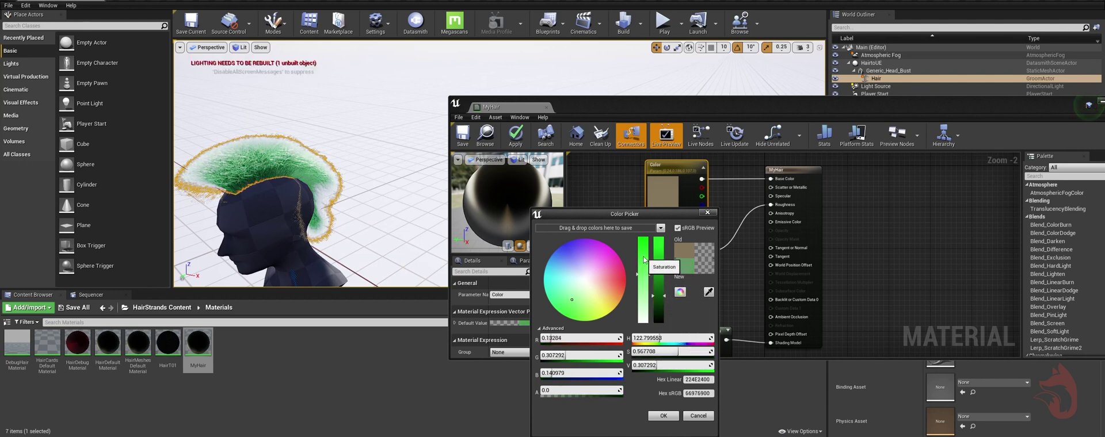
click(567, 290)
drag(567, 291, 565, 289)
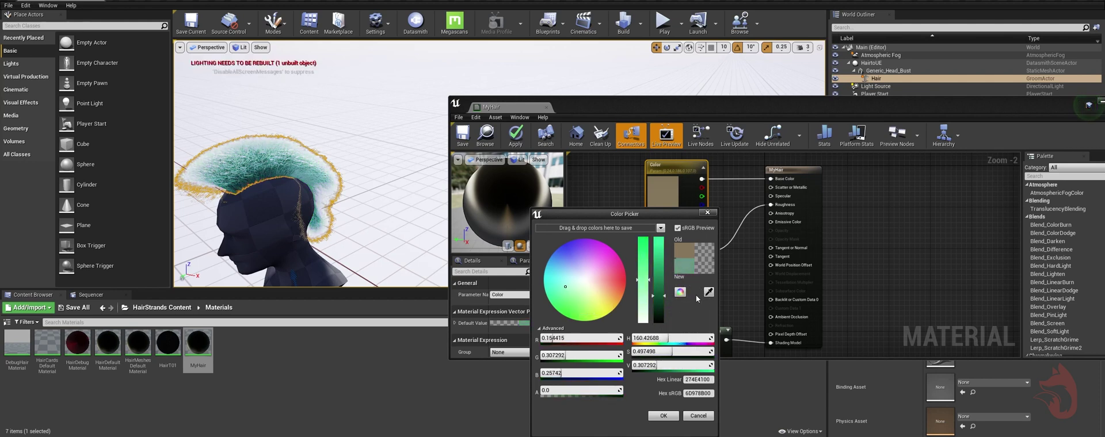
Save the MyHair material and close the colour picker and material editor.
click(474, 143)
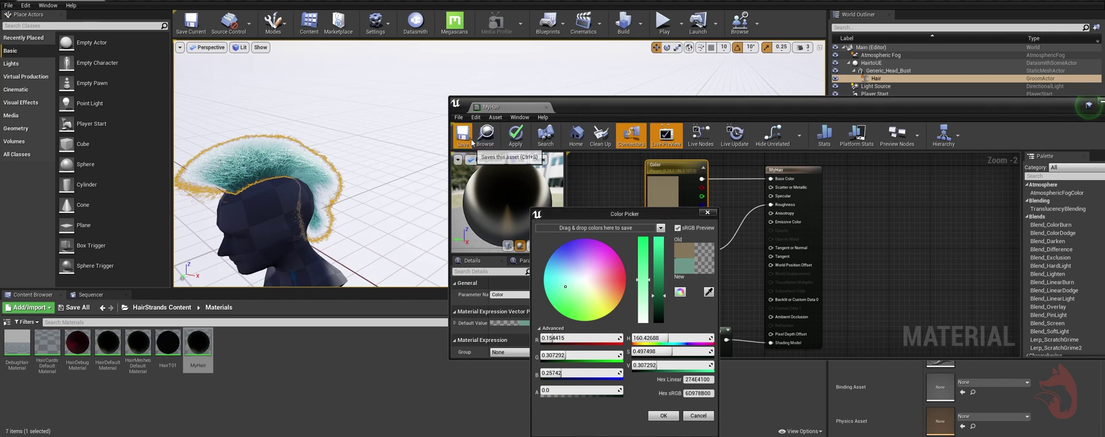
click(708, 213)
drag(992, 103, 811, 131)
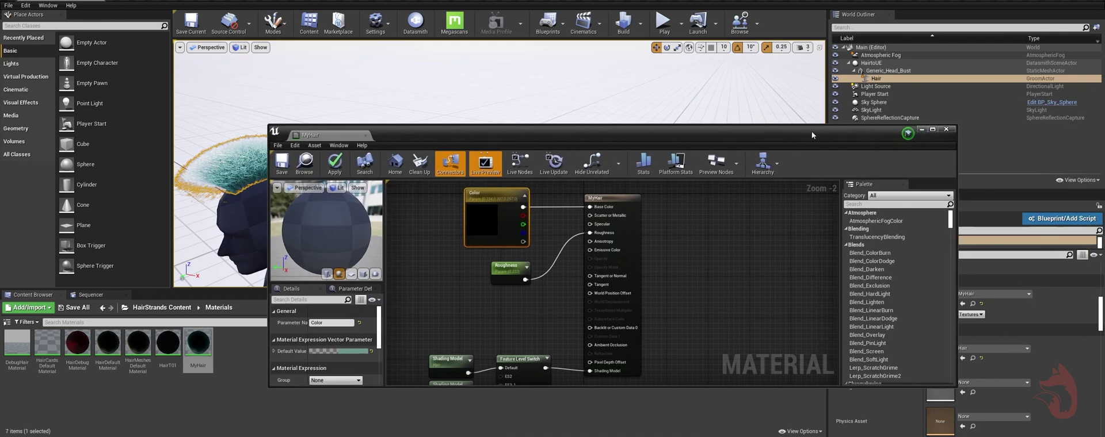
click(946, 129)
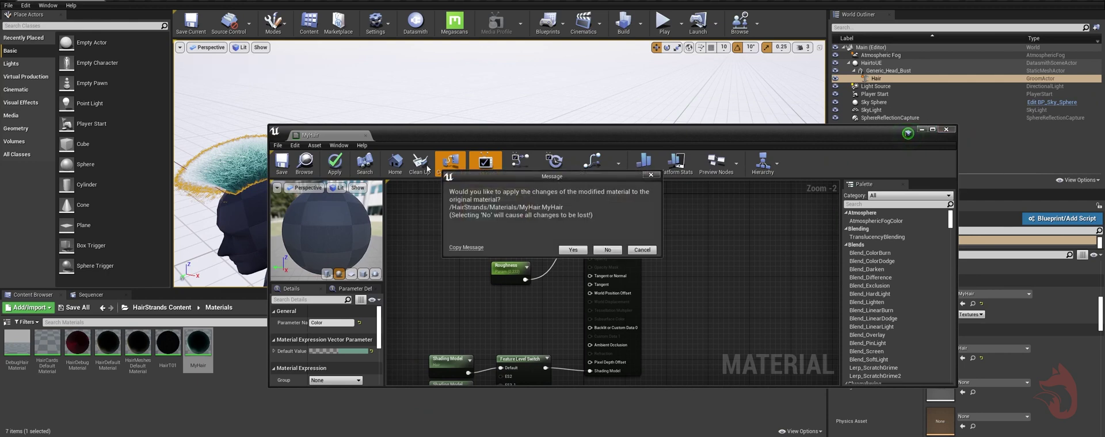
Apply the MyHair material changes and show the HairtoUE folder contents.
click(576, 251)
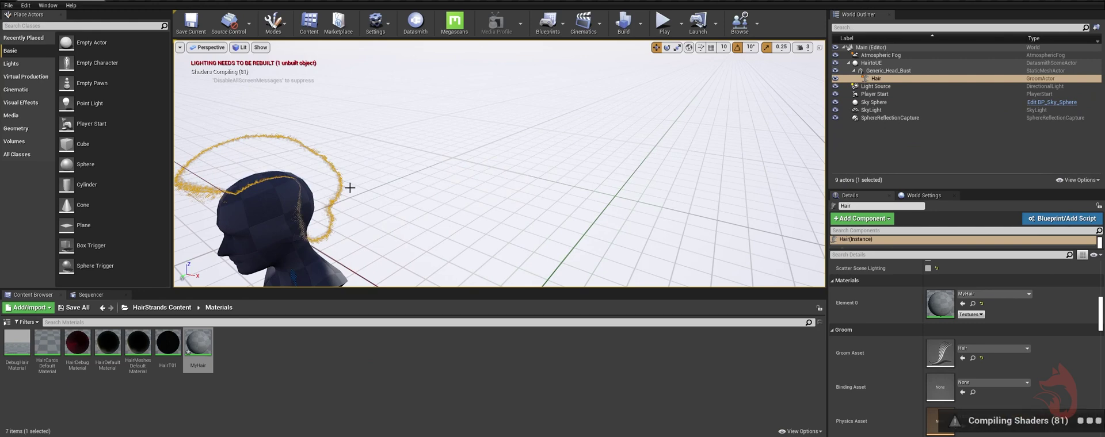
alt+drag(320, 198, 281, 208)
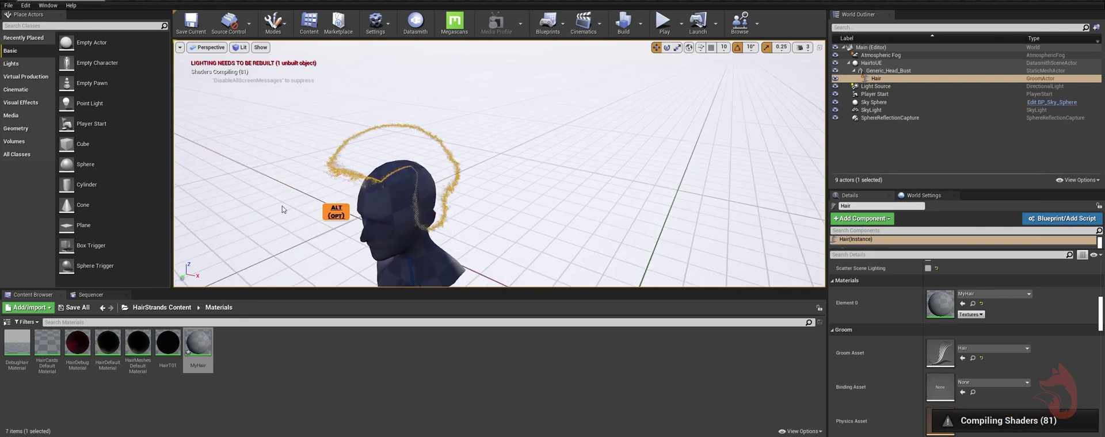
click(124, 308)
scroll(173, 128, up, 15)
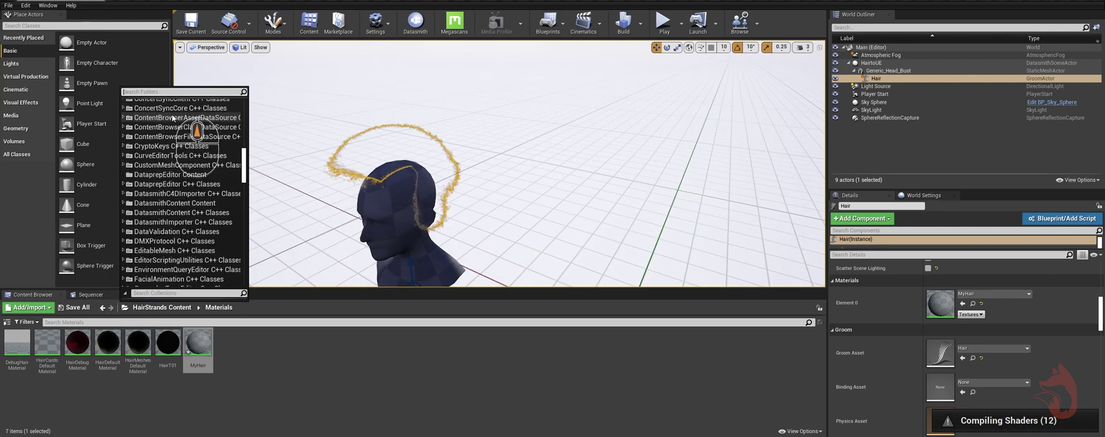
click(167, 112)
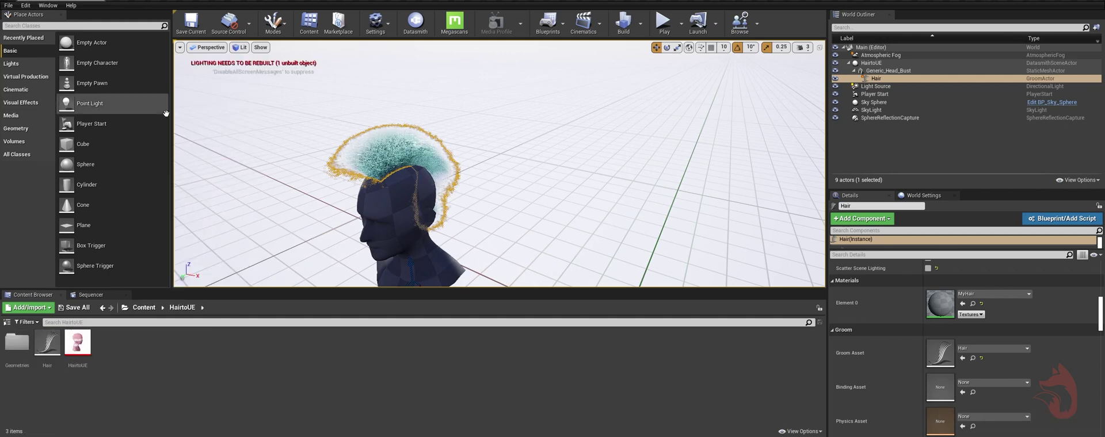
Orbit to face the bust front-on, undoing an accidental move of the hair.
alt+drag(338, 232, 413, 227)
drag(484, 246, 587, 240)
key(ctrl+z)
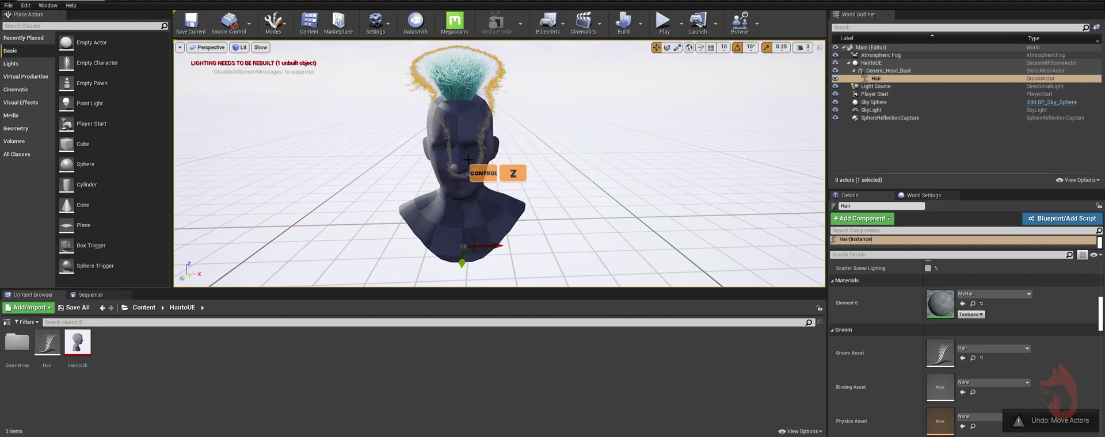